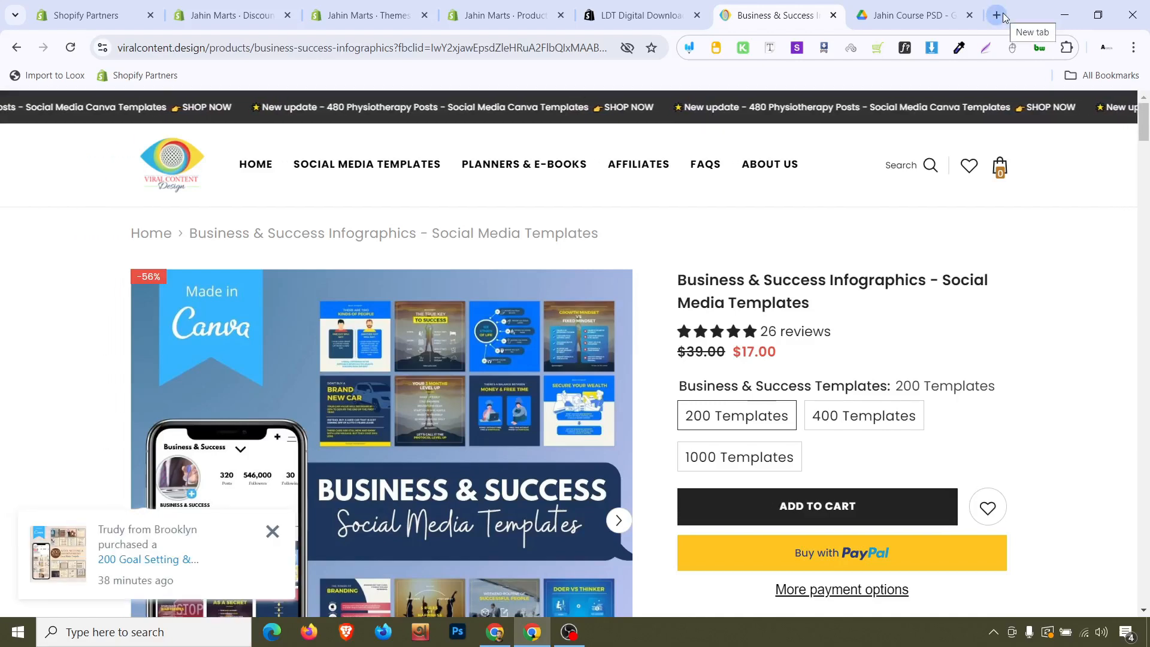
Open a new tab, search Google for themeforest, and open the ThemeForest website
{"action": "left_click", "coordinate": [1004, 16]}
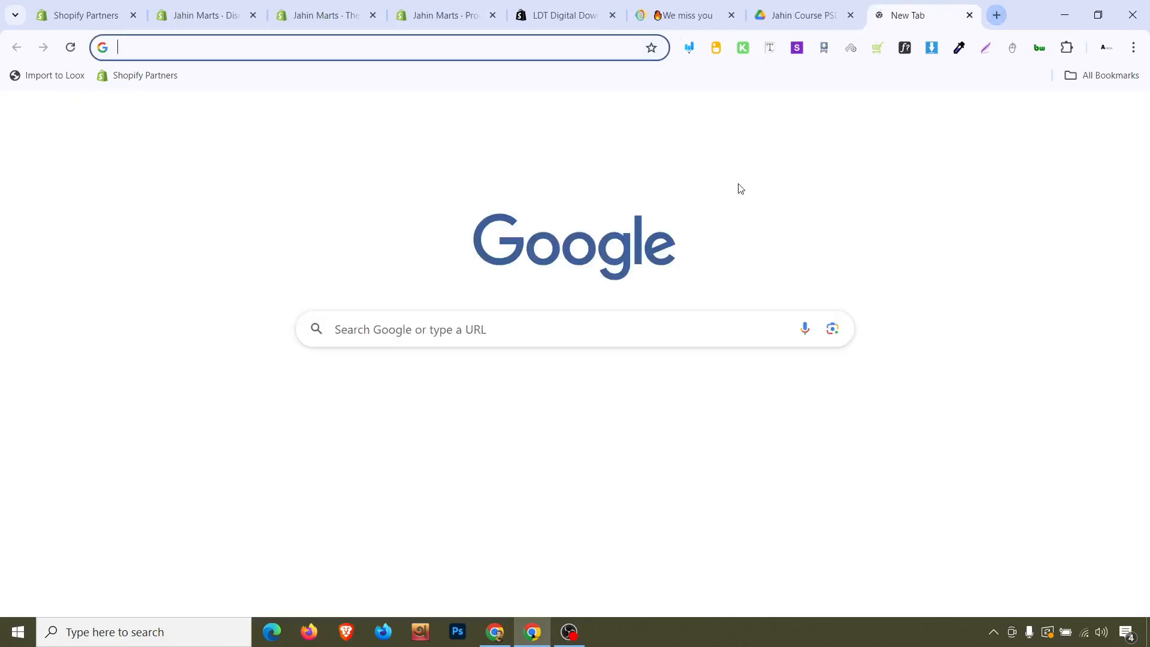
{"action": "type", "text": "themeforest"}
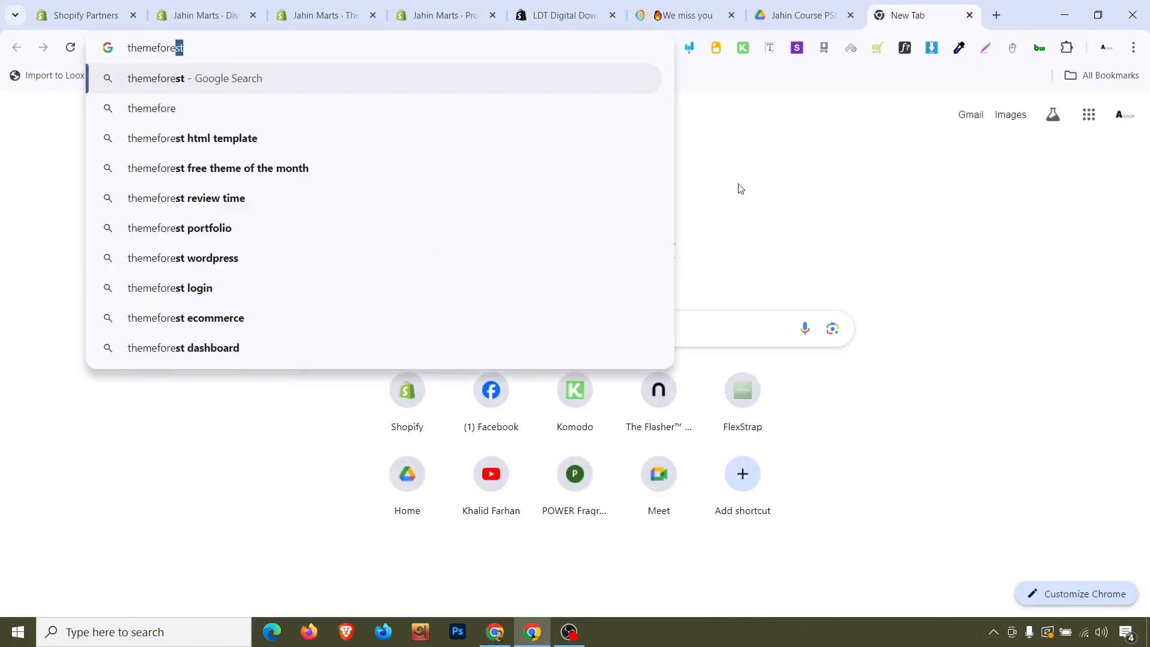
{"action": "key", "text": "Return"}
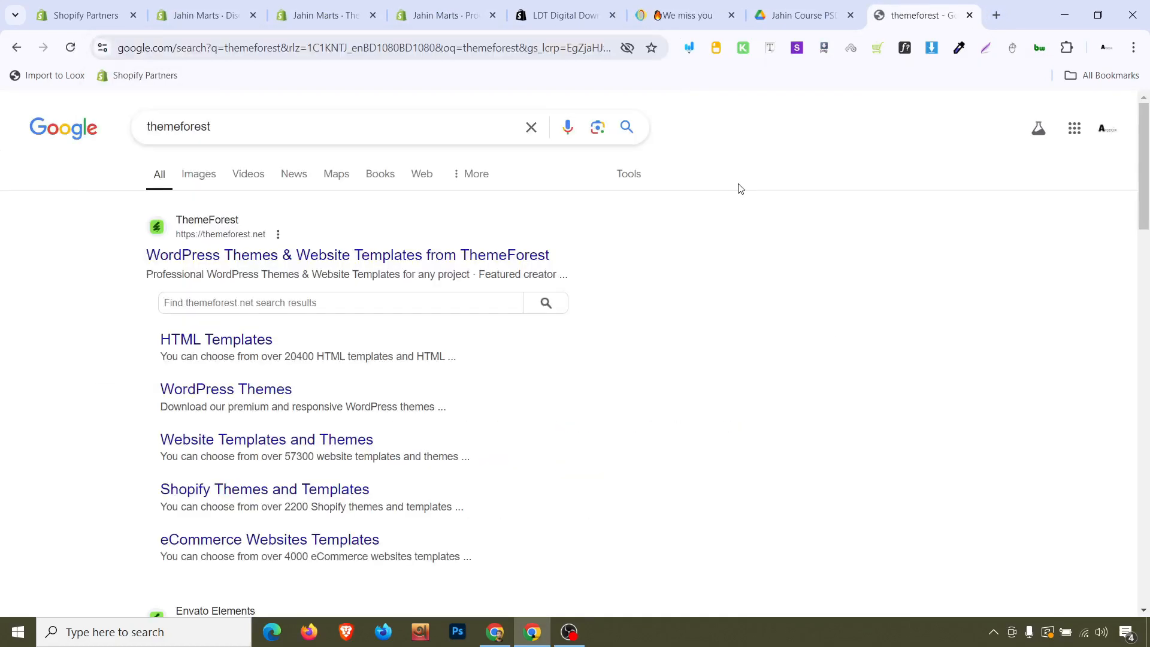
{"action": "left_click", "coordinate": [292, 265]}
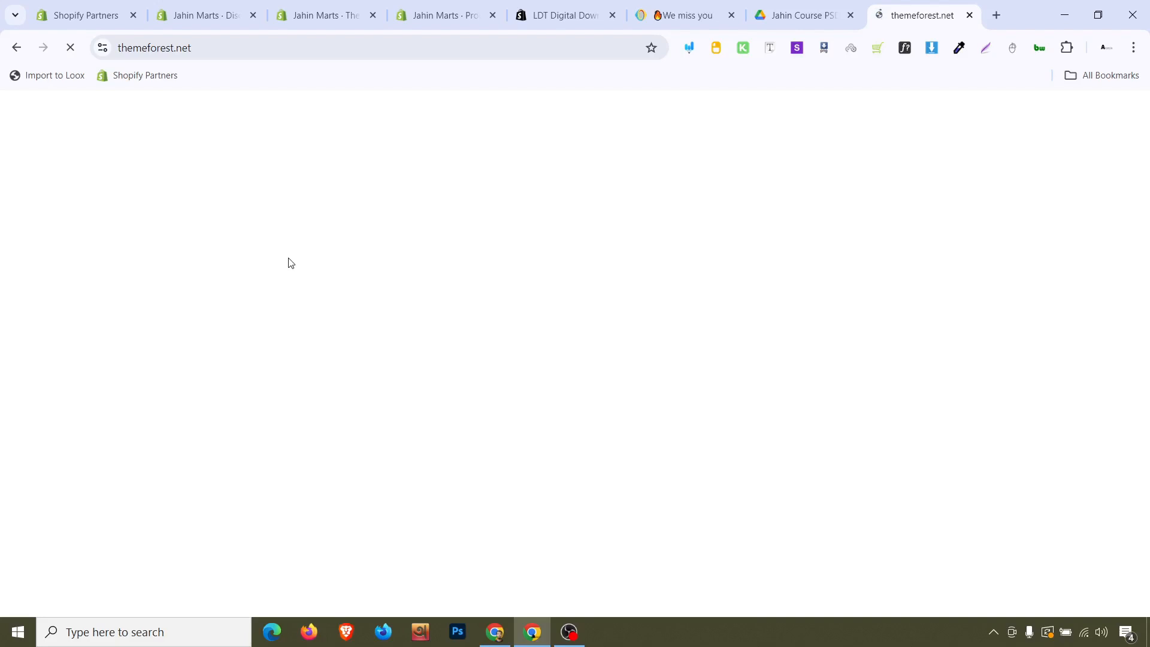
Browse the Business & Success Infographics - Social Media Templates product page
{"action": "left_click", "coordinate": [680, 15]}
{"action": "scroll", "coordinate": [645, 284], "scroll_direction": "down", "scroll_amount": 4}
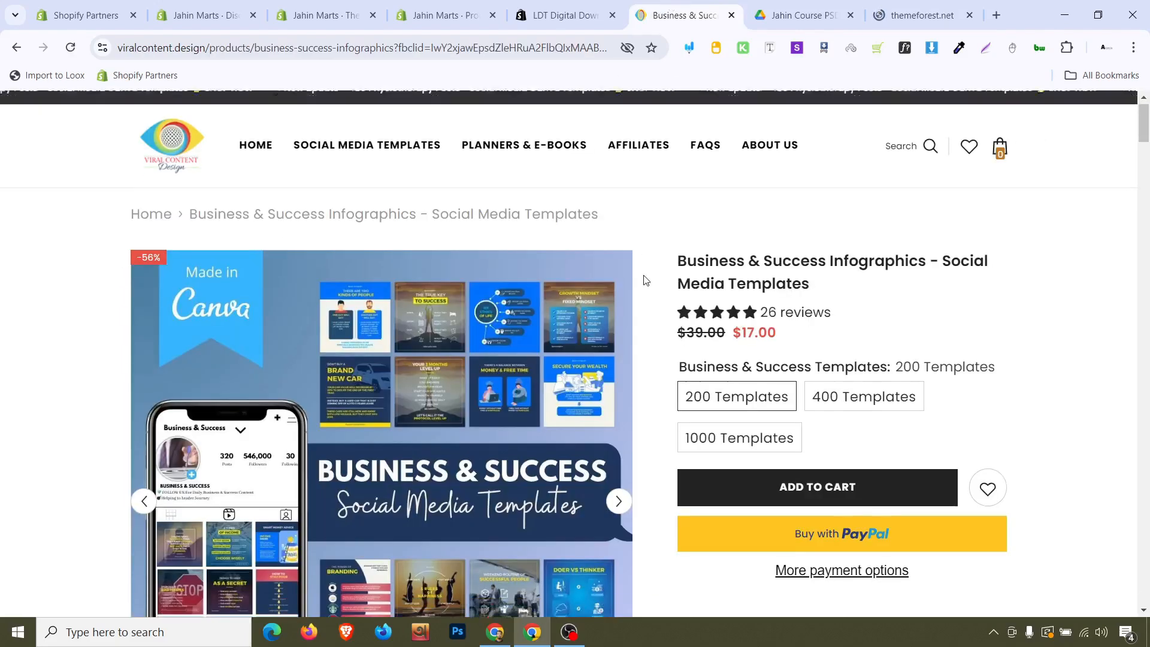
{"action": "scroll", "coordinate": [645, 281], "scroll_direction": "up", "scroll_amount": 4}
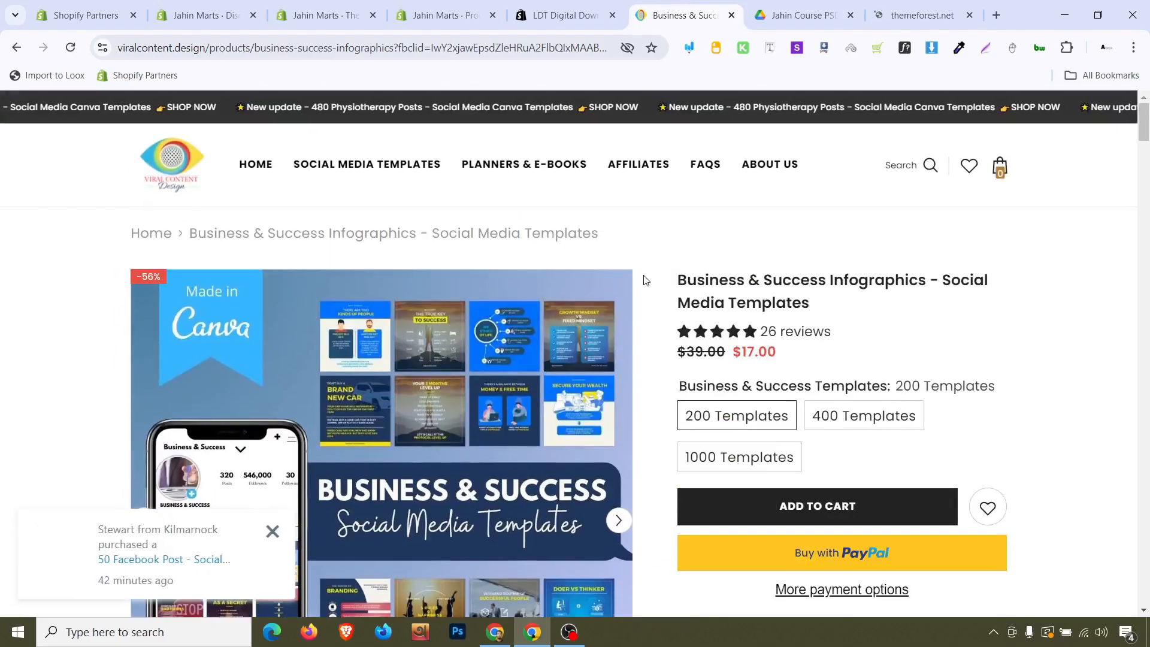
{"action": "scroll", "coordinate": [644, 281], "scroll_direction": "down", "scroll_amount": 8}
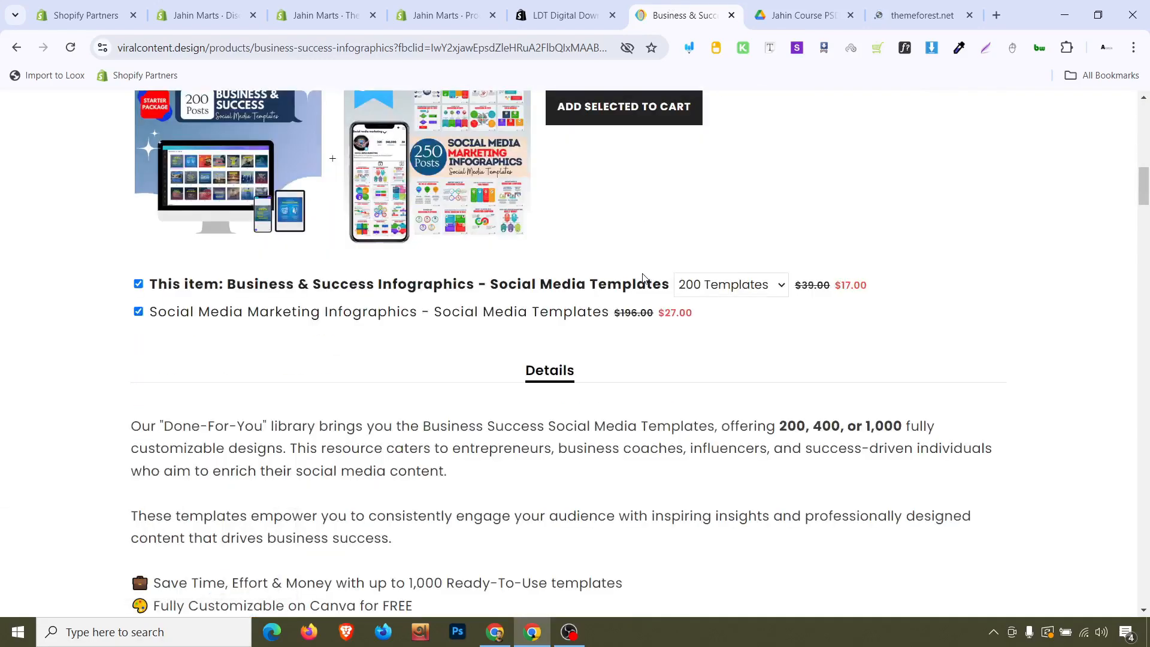
{"action": "scroll", "coordinate": [643, 277], "scroll_direction": "up", "scroll_amount": 10}
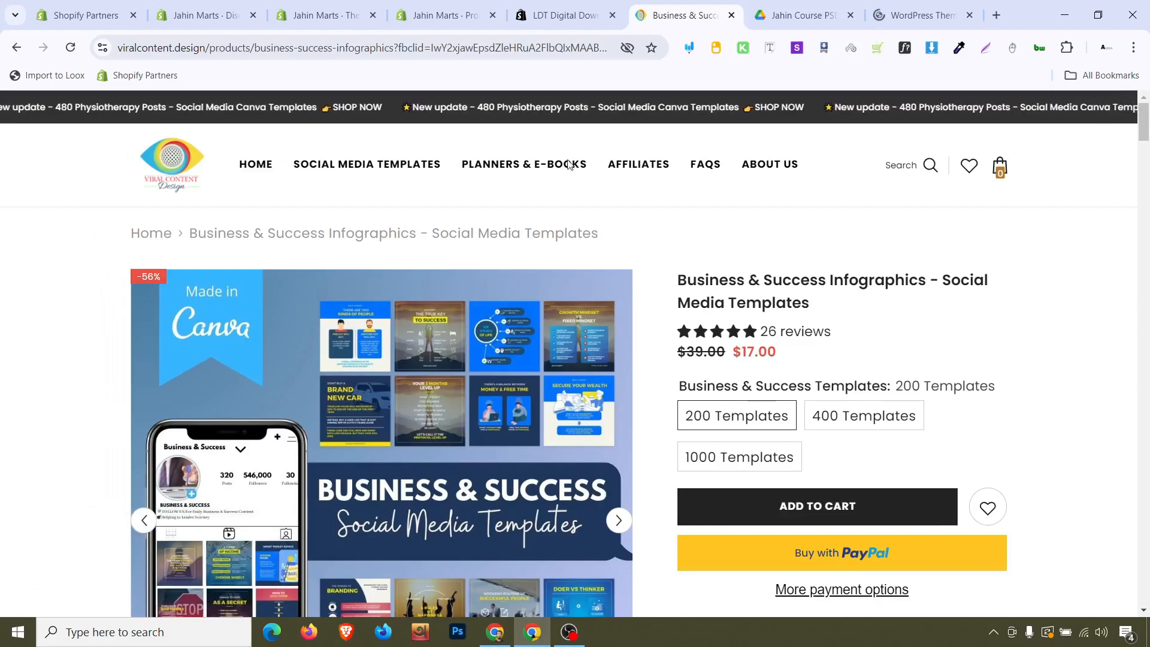
Switch to the Shopify admin and open the Orders page
{"action": "left_click", "coordinate": [435, 14]}
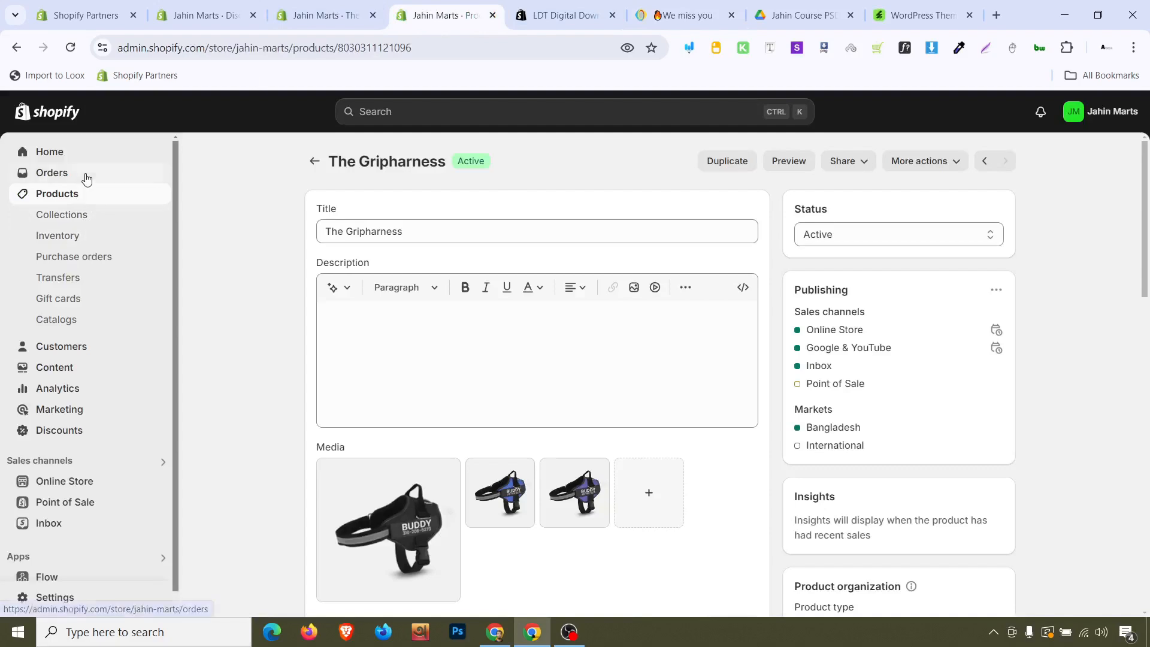
{"action": "left_click", "coordinate": [87, 176]}
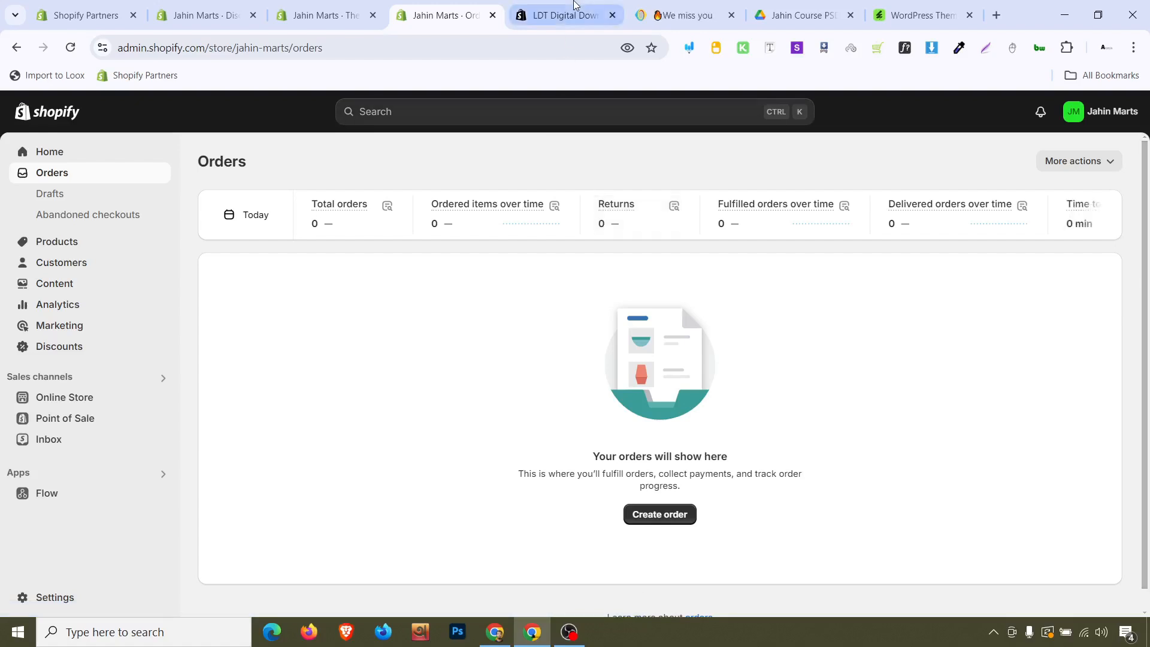
Review the LDT Digital Downloads app store listing, including its features and pricing plans
{"action": "left_click", "coordinate": [560, 16]}
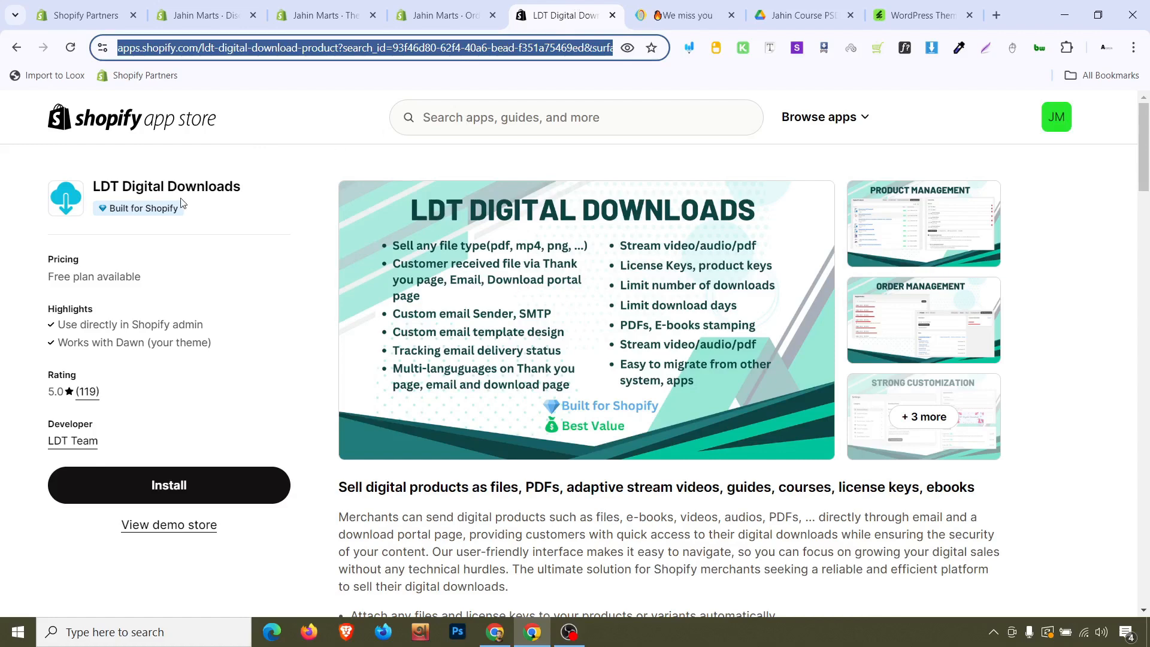
{"action": "scroll", "coordinate": [254, 270], "scroll_direction": "down", "scroll_amount": 6}
{"action": "scroll", "coordinate": [252, 269], "scroll_direction": "down", "scroll_amount": 9}
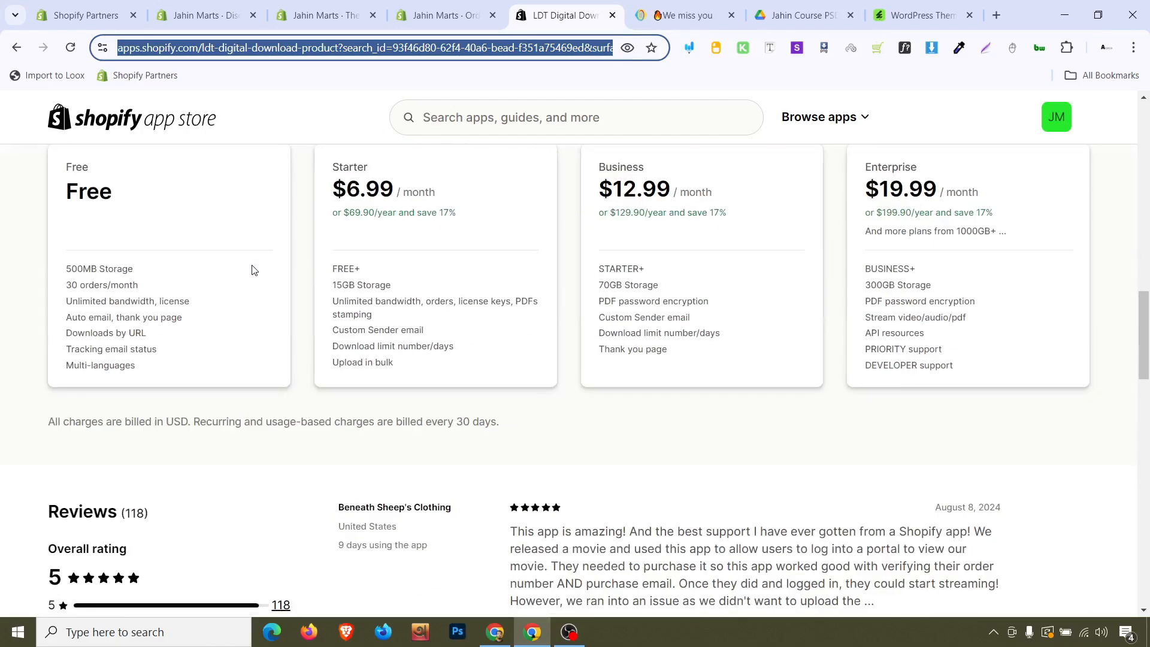
{"action": "scroll", "coordinate": [134, 269], "scroll_direction": "up", "scroll_amount": 4}
{"action": "scroll", "coordinate": [134, 269], "scroll_direction": "up", "scroll_amount": 5}
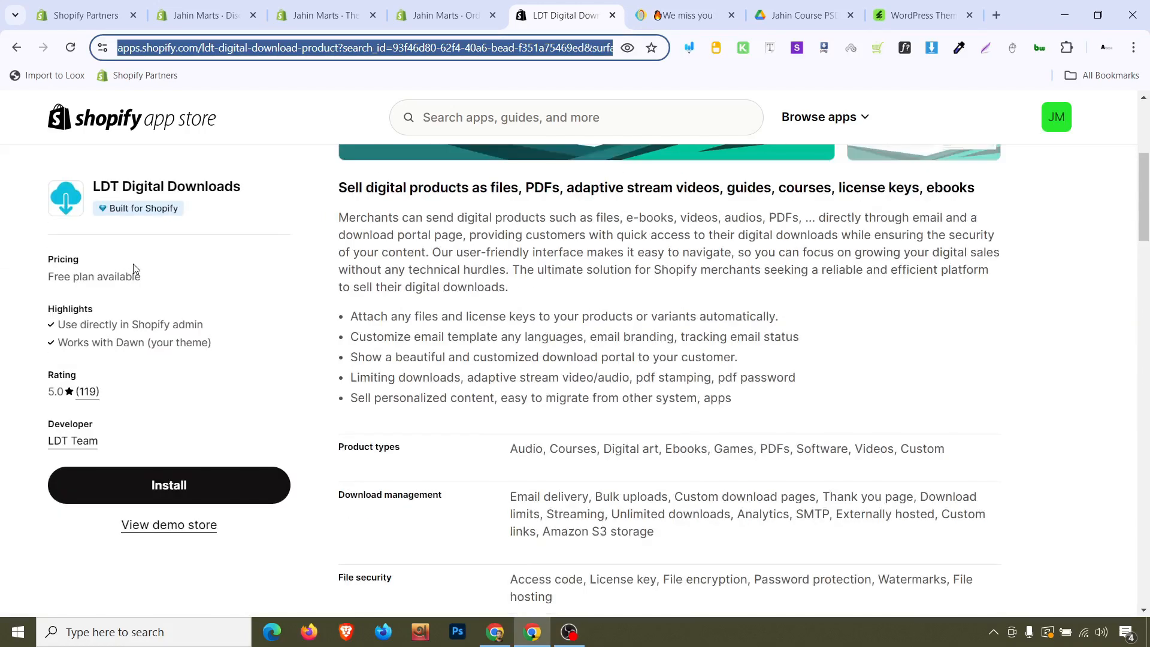
{"action": "scroll", "coordinate": [133, 263], "scroll_direction": "down", "scroll_amount": 8}
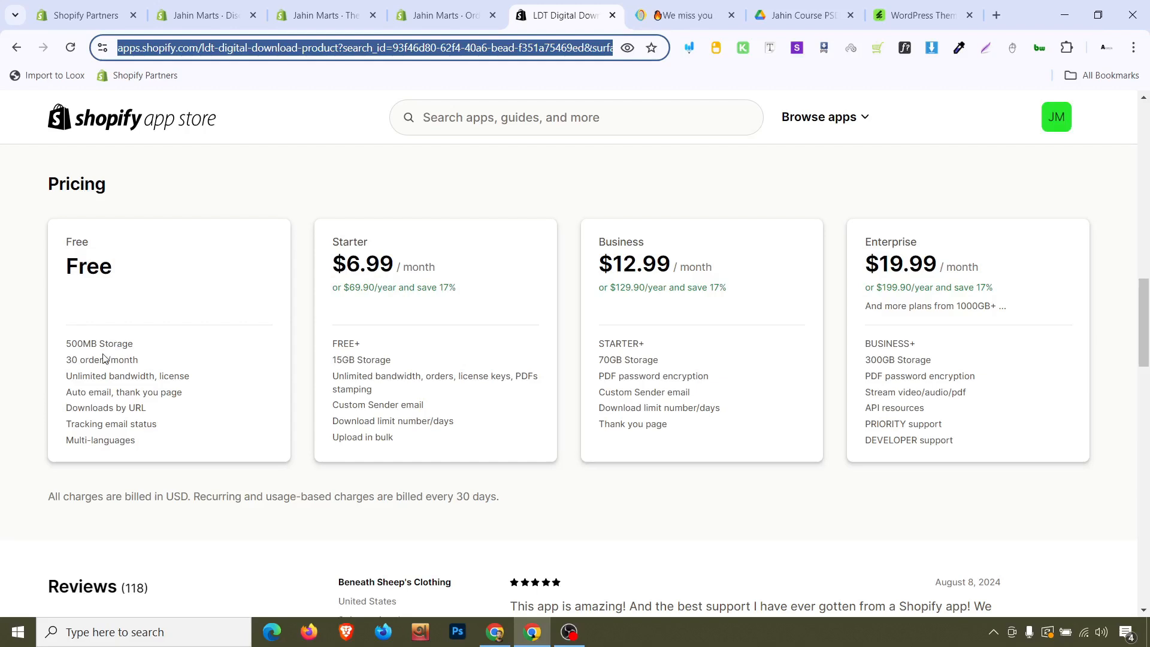
{"action": "scroll", "coordinate": [103, 358], "scroll_direction": "up", "scroll_amount": 4}
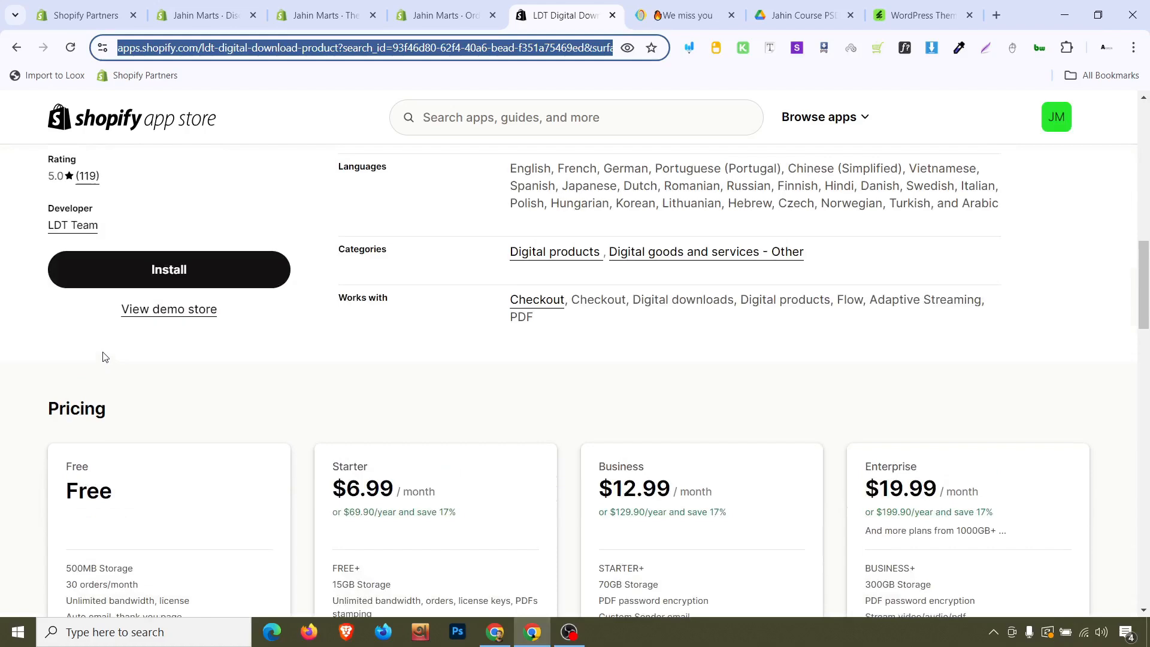
{"action": "scroll", "coordinate": [103, 357], "scroll_direction": "up", "scroll_amount": 4}
Install the LDT Digital Downloads app on the store
{"action": "left_click", "coordinate": [156, 485]}
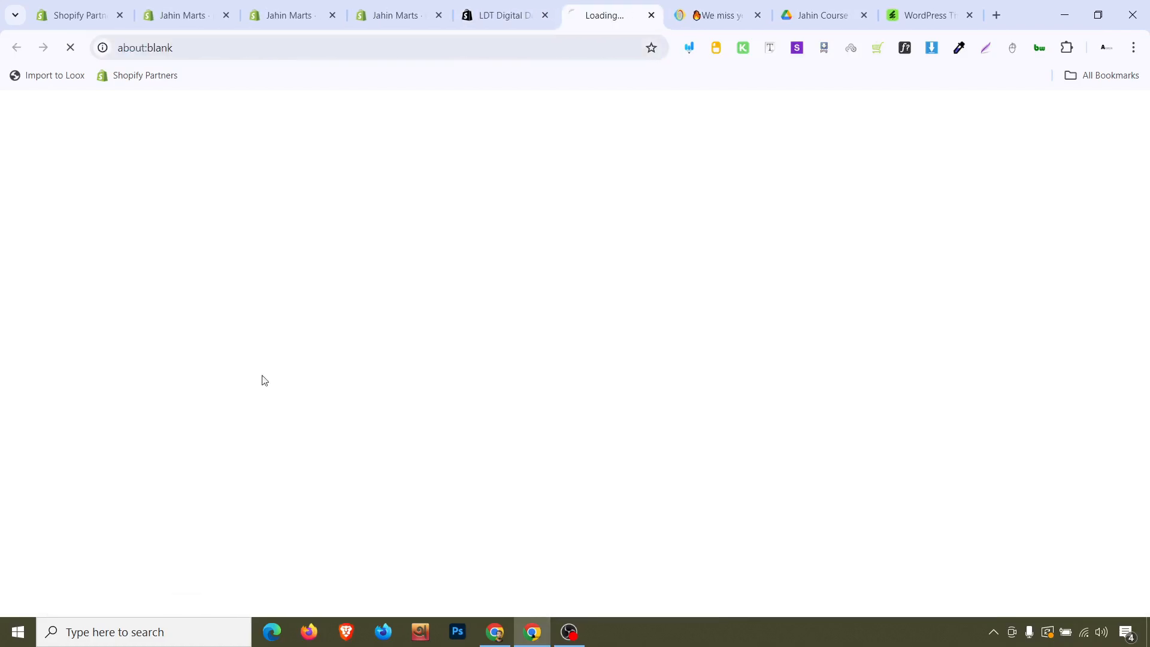
{"action": "left_click_drag", "start_coordinate": [617, 5], "coordinate": [532, 8]}
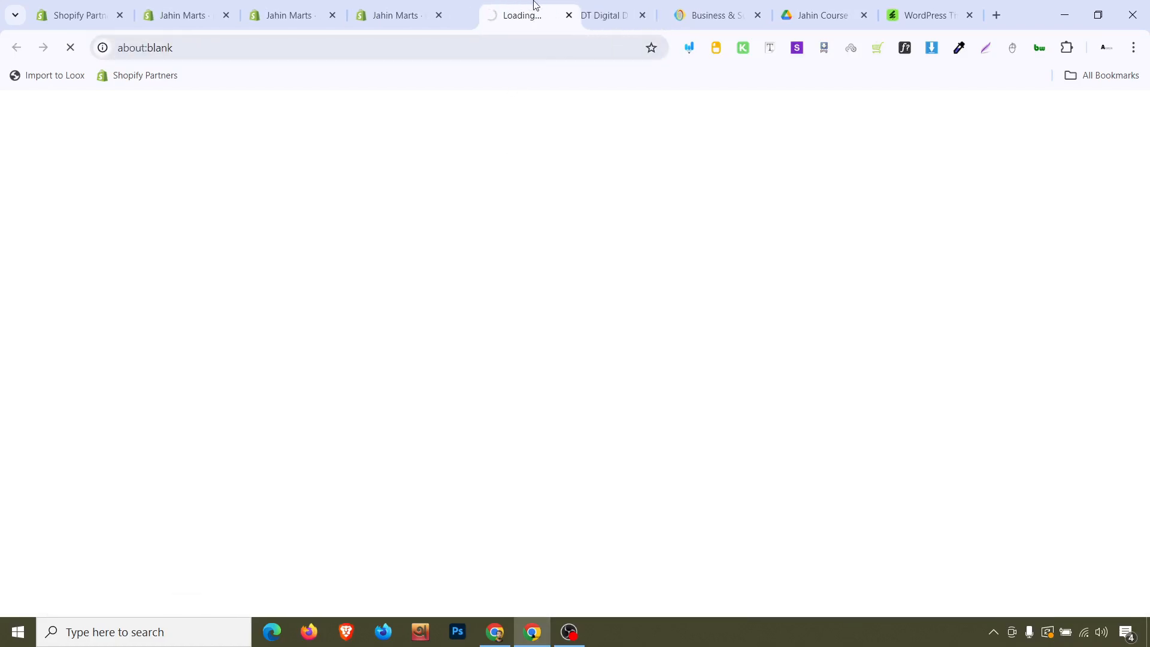
{"action": "left_click", "coordinate": [399, 12]}
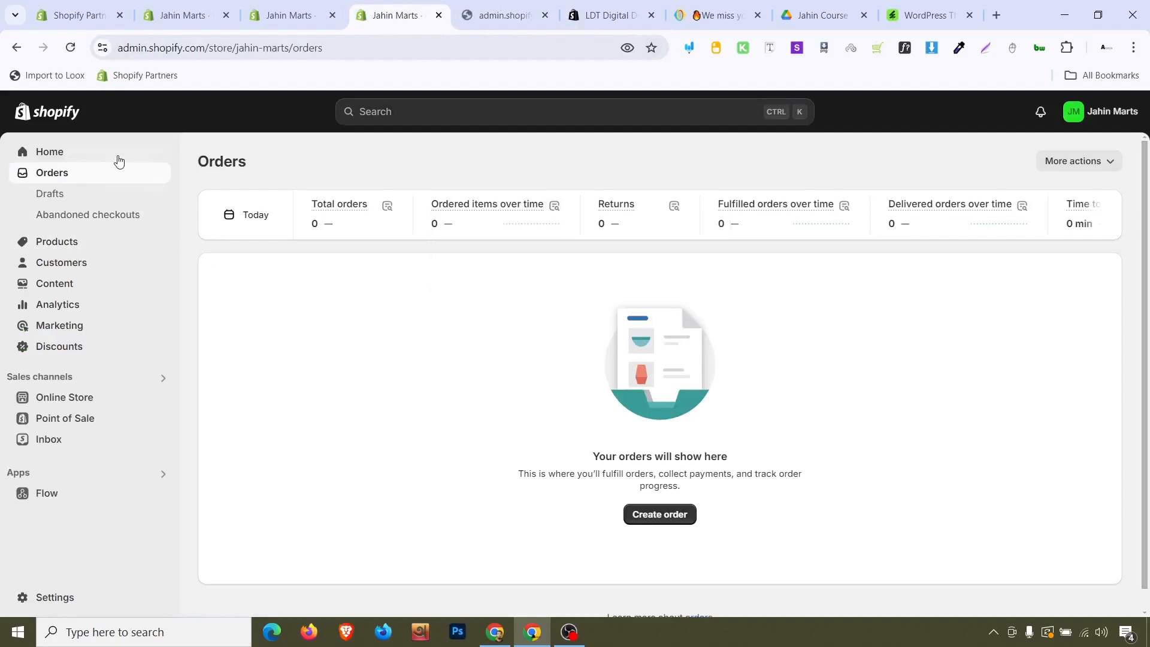
{"action": "left_click", "coordinate": [110, 243]}
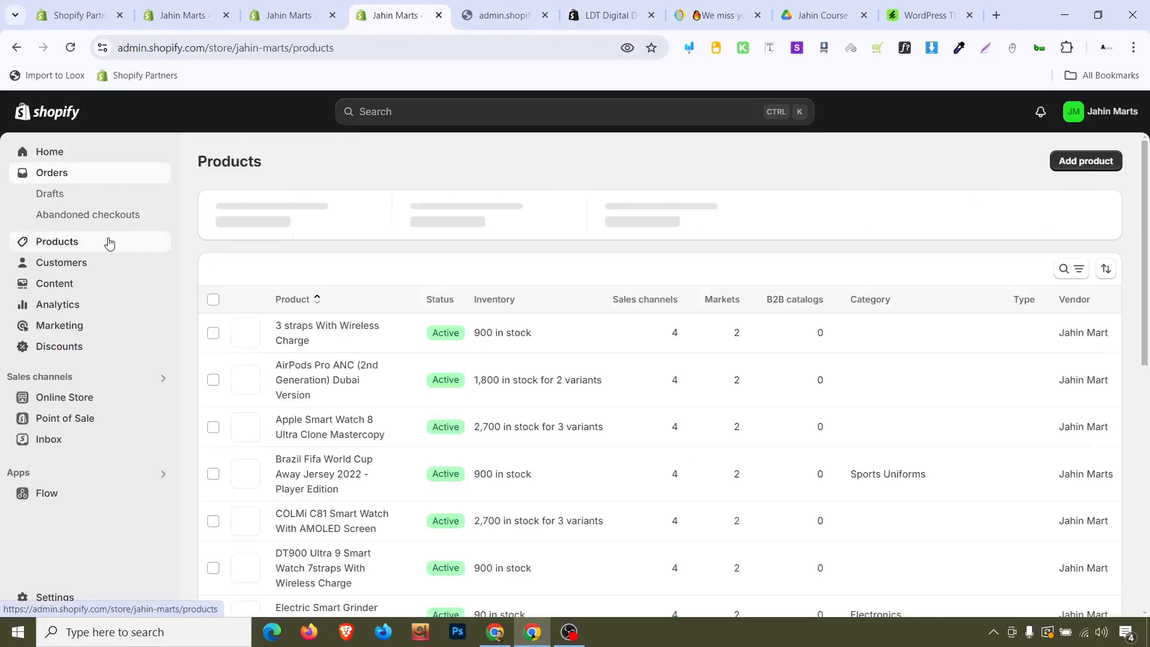
{"action": "left_click", "coordinate": [527, 12]}
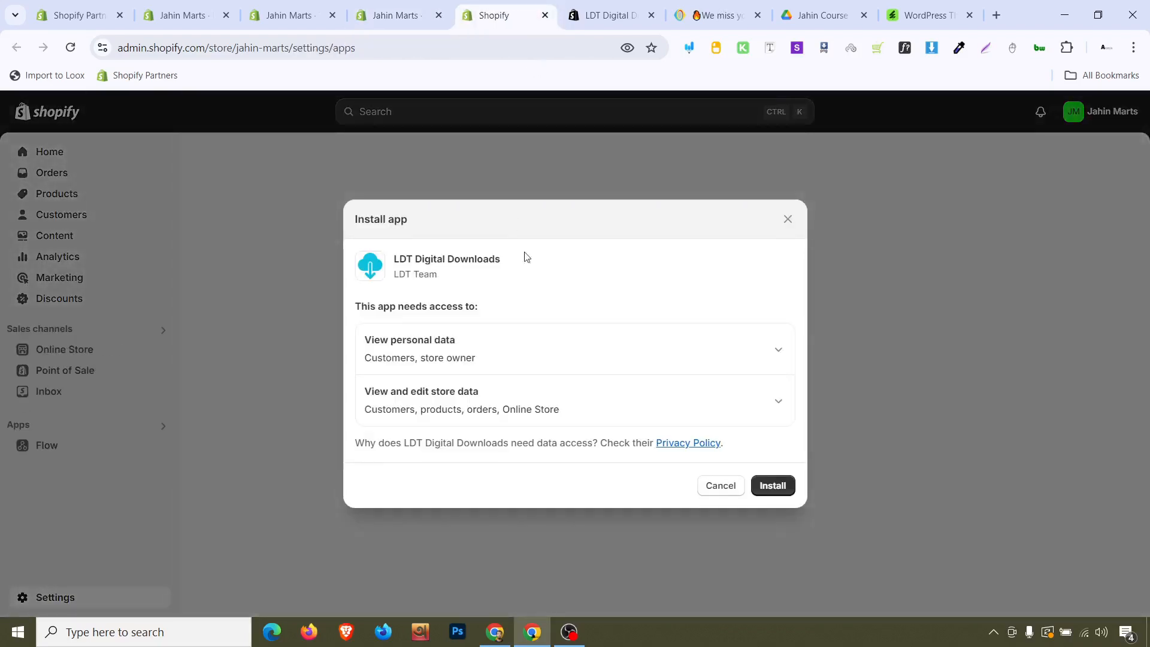
{"action": "left_click", "coordinate": [785, 485]}
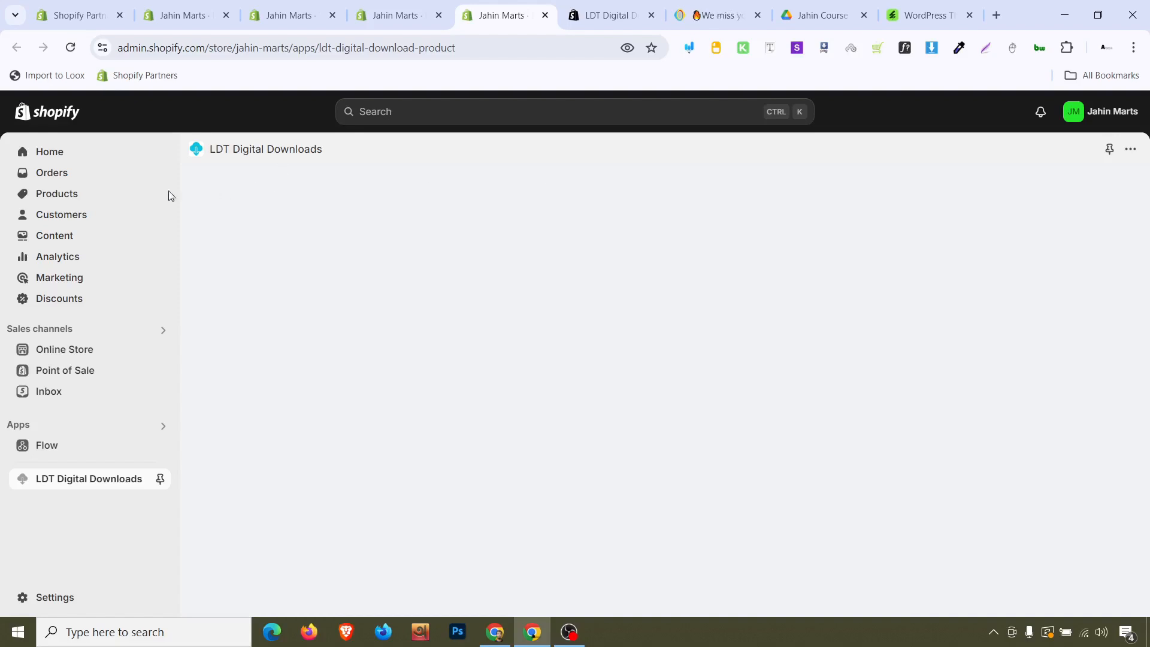
Close the LDT Digital Downloads app store tab and return to the app inside the Shopify admin
{"action": "left_click", "coordinate": [638, 15]}
{"action": "left_click", "coordinate": [652, 16]}
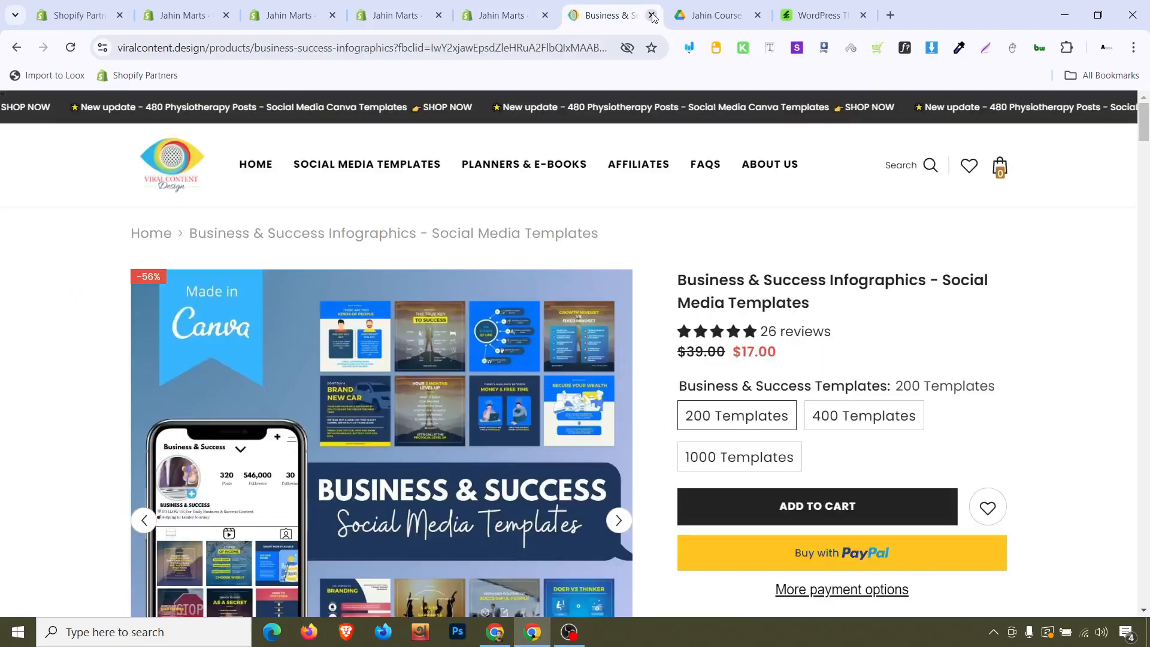
{"action": "left_click", "coordinate": [513, 6]}
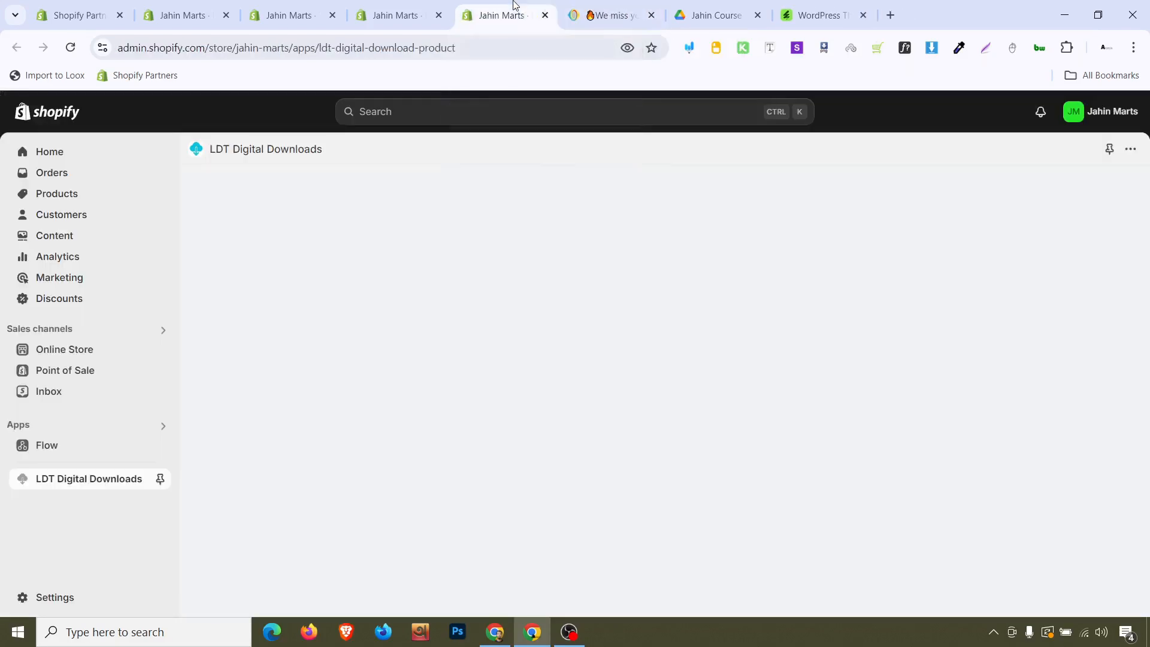
Open the LDT Digital Downloads app from the list of installed apps
{"action": "left_click", "coordinate": [90, 202]}
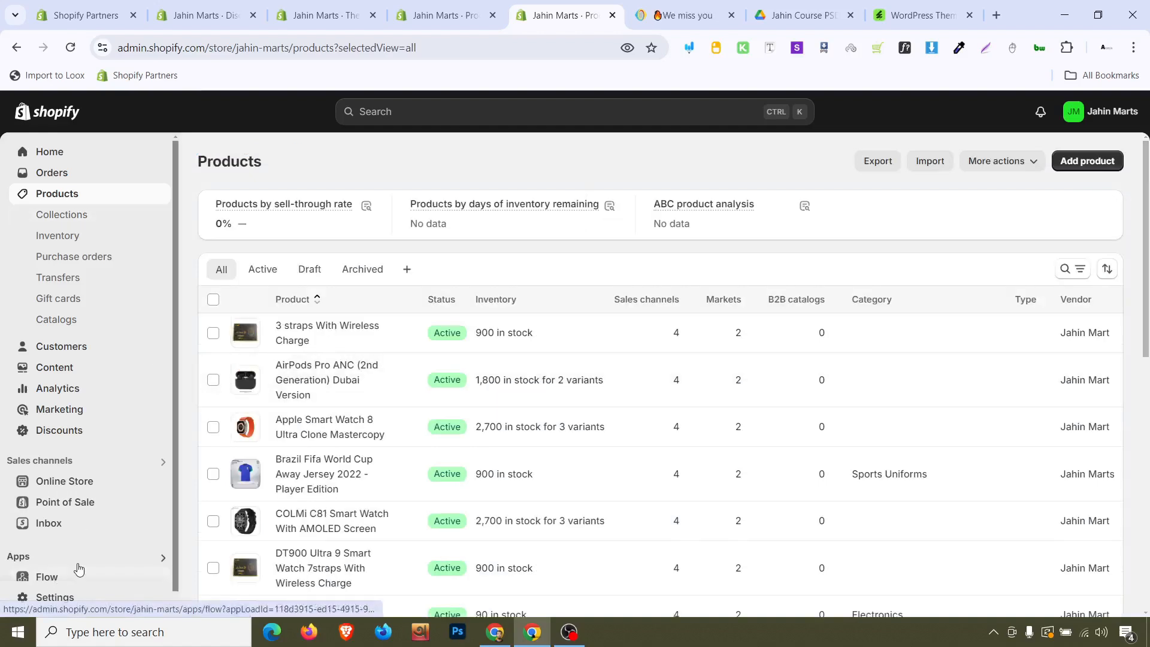
{"action": "left_click", "coordinate": [79, 564]}
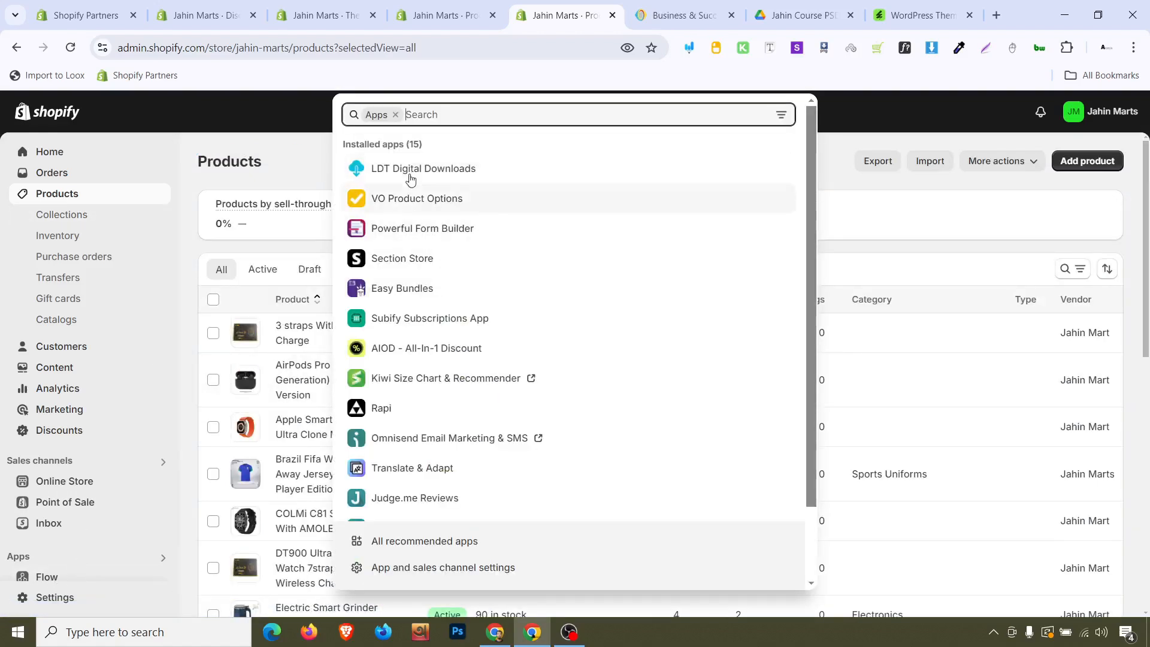
{"action": "left_click", "coordinate": [412, 175]}
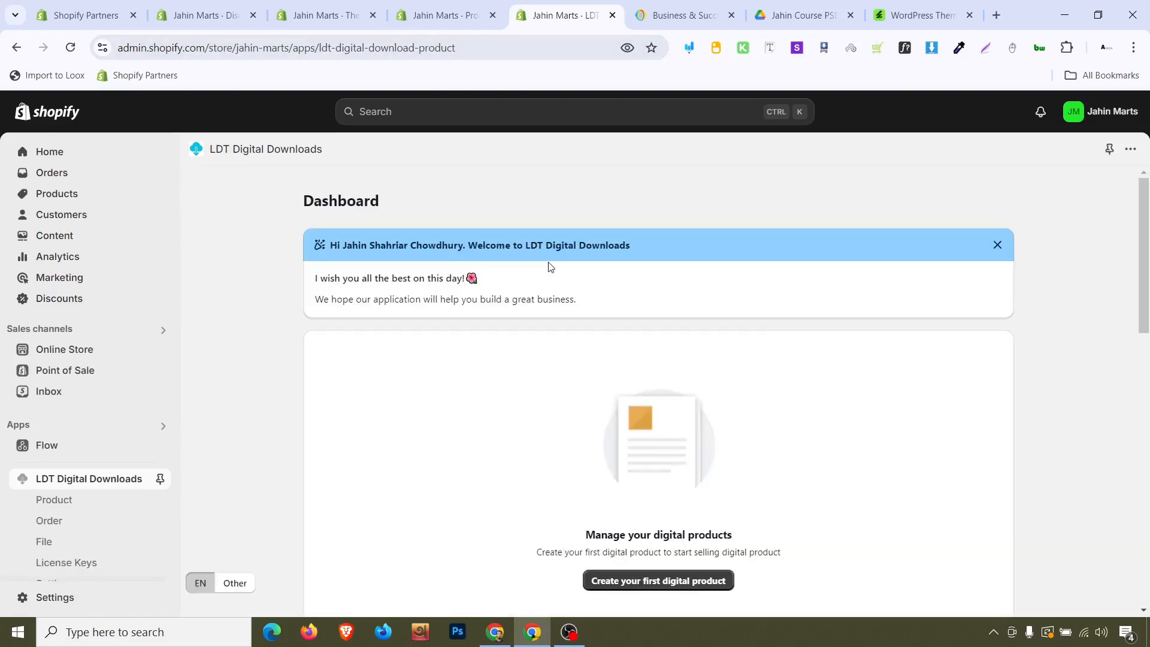
Scroll through the app dashboard's quick setup guide and help sections
{"action": "scroll", "coordinate": [550, 267], "scroll_direction": "down", "scroll_amount": 10}
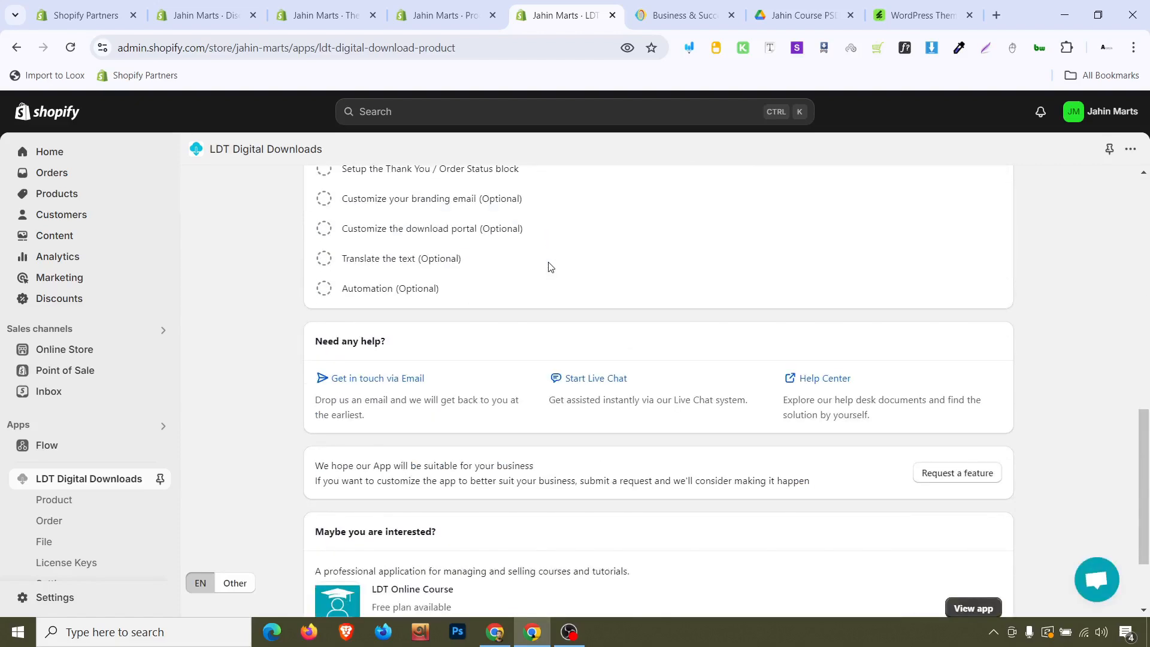
{"action": "scroll", "coordinate": [550, 266], "scroll_direction": "down", "scroll_amount": 2}
{"action": "scroll", "coordinate": [547, 265], "scroll_direction": "up", "scroll_amount": 9}
{"action": "scroll", "coordinate": [547, 264], "scroll_direction": "down", "scroll_amount": 5}
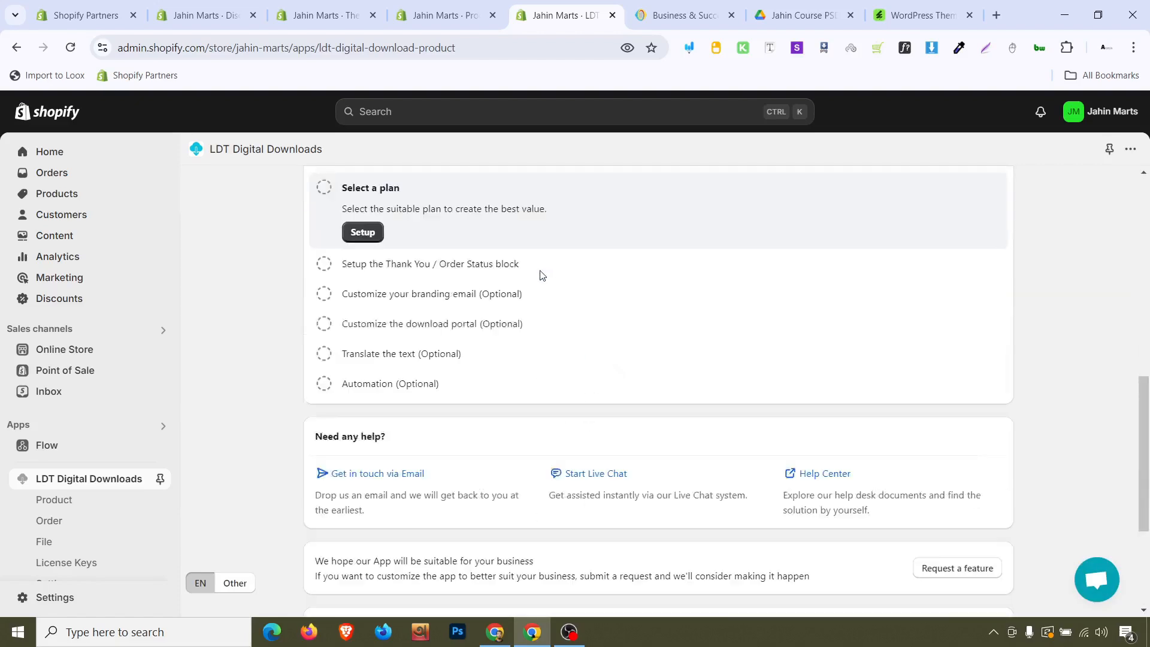
{"action": "scroll", "coordinate": [542, 275], "scroll_direction": "down", "scroll_amount": 4}
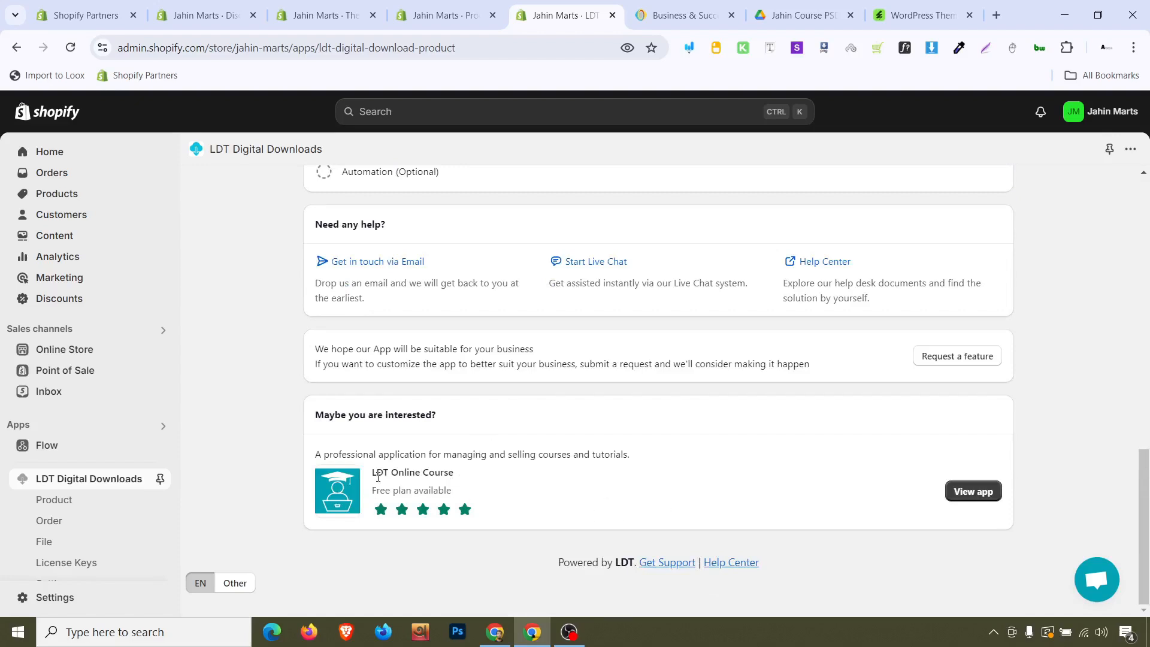
Open the recommended LDT Online Course app listing, review its pricing, and return to the dashboard
{"action": "left_click", "coordinate": [968, 501]}
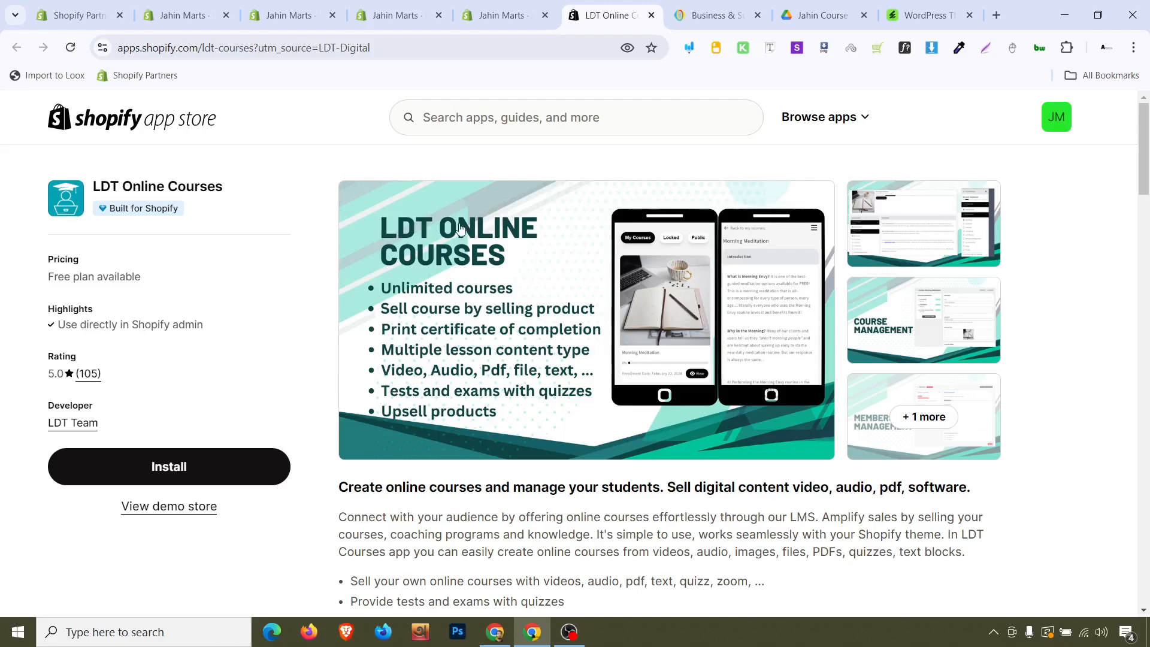
{"action": "scroll", "coordinate": [360, 277], "scroll_direction": "down", "scroll_amount": 15}
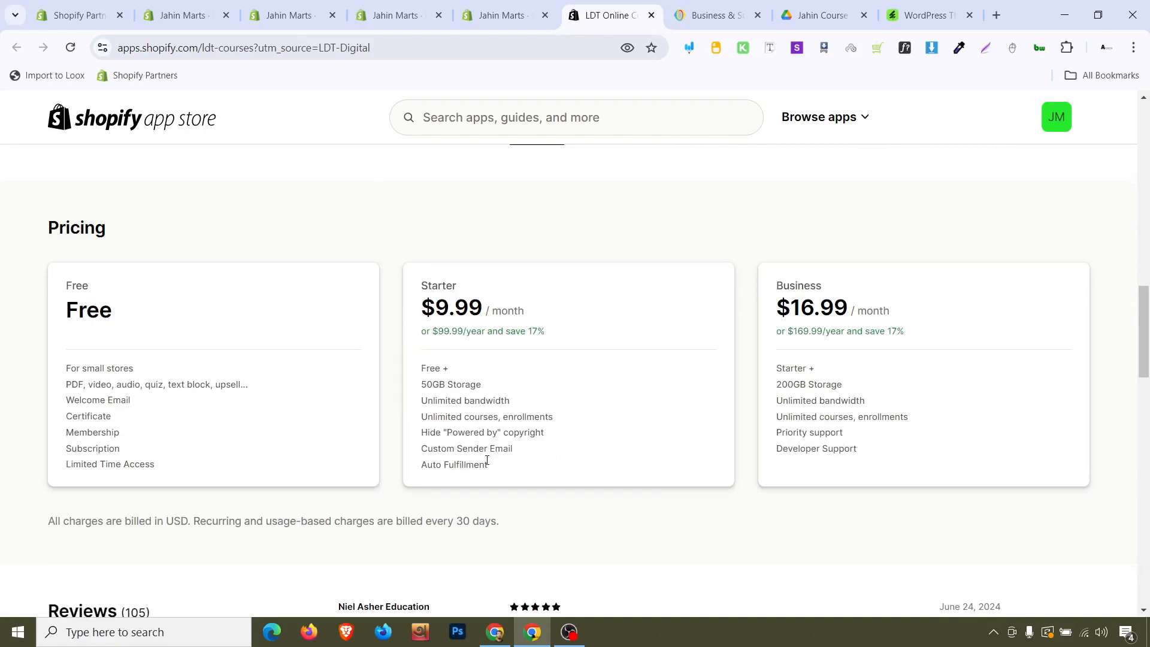
{"action": "scroll", "coordinate": [473, 432], "scroll_direction": "up", "scroll_amount": 7}
{"action": "left_click", "coordinate": [498, 13]}
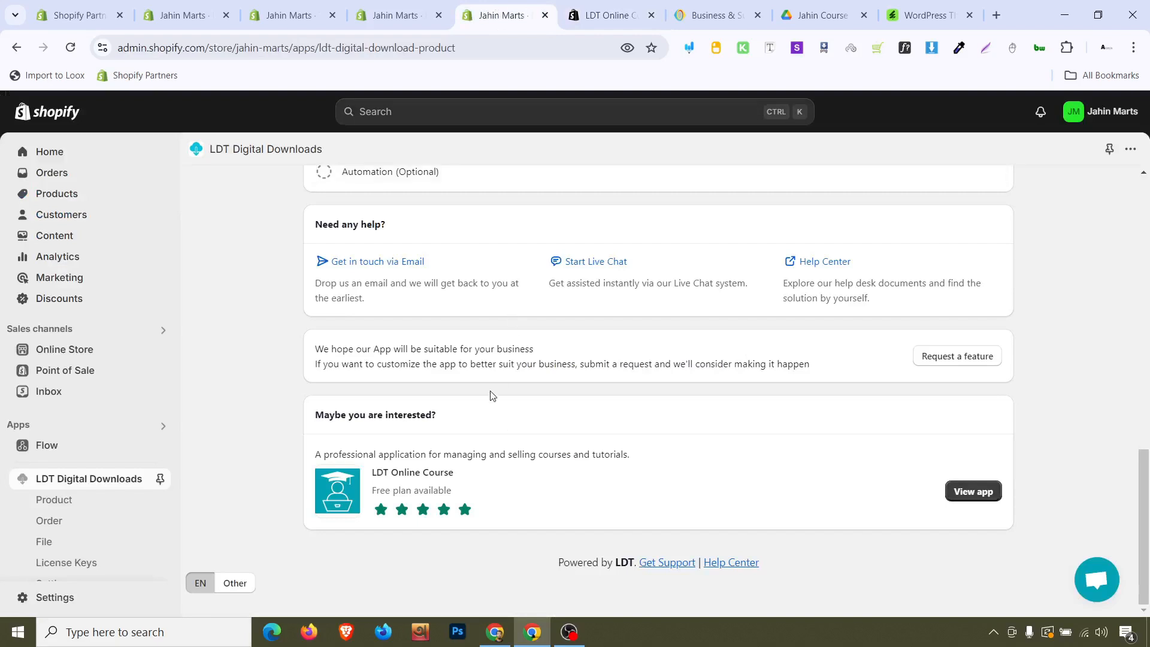
Start creating the first digital product from the app dashboard
{"action": "scroll", "coordinate": [493, 386], "scroll_direction": "up", "scroll_amount": 15}
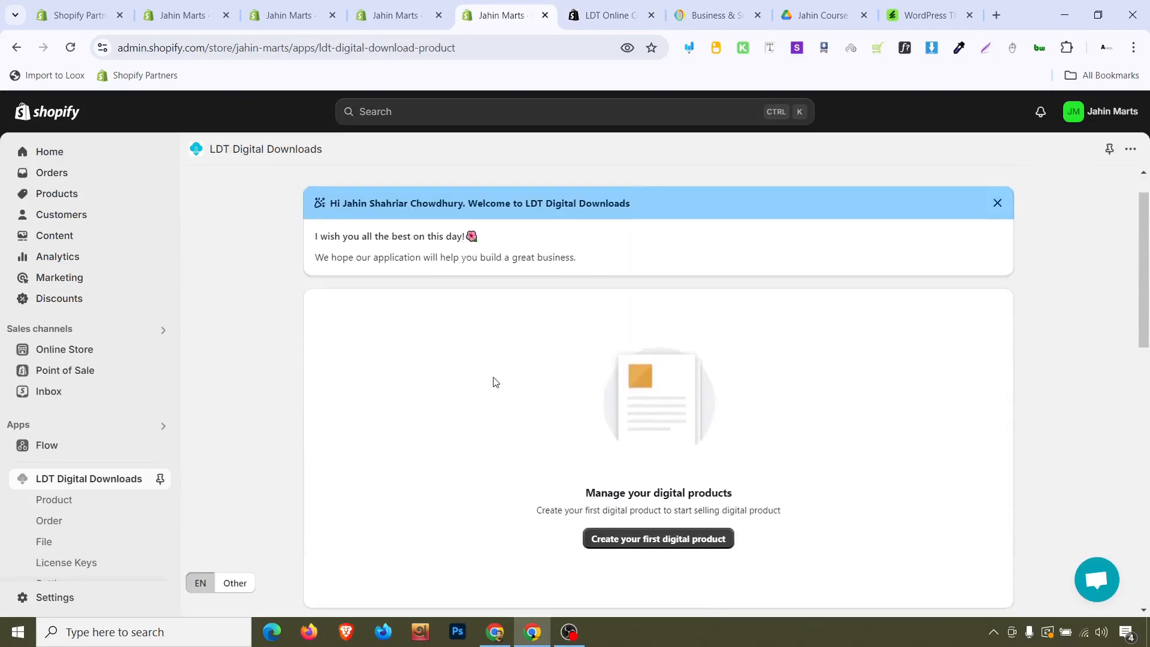
{"action": "scroll", "coordinate": [494, 381], "scroll_direction": "down", "scroll_amount": 3}
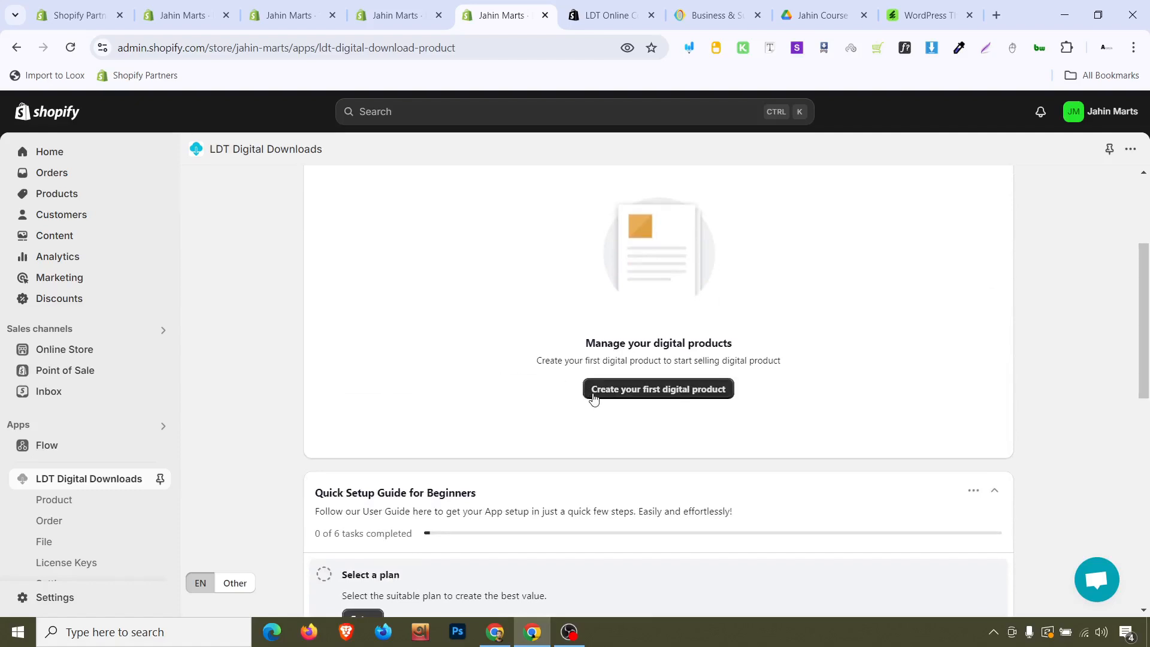
{"action": "left_click", "coordinate": [635, 393]}
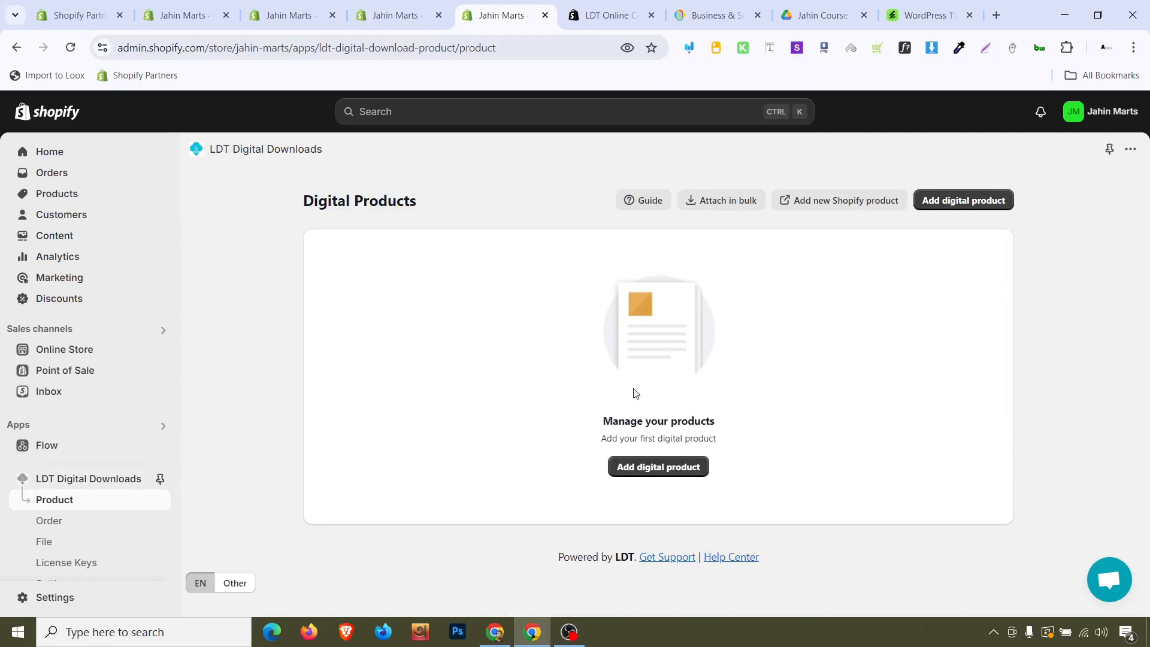
Open the digital product picker, browse the store's existing products, and close it without selecting one
{"action": "left_click", "coordinate": [675, 478]}
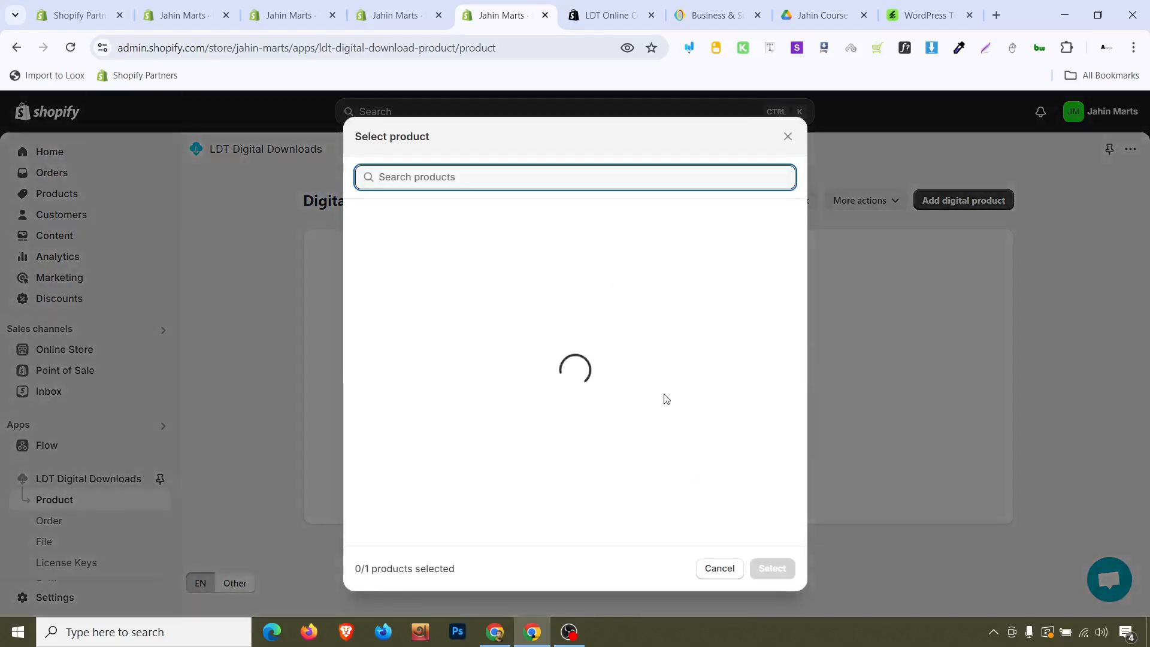
{"action": "scroll", "coordinate": [510, 349], "scroll_direction": "down", "scroll_amount": 1}
{"action": "scroll", "coordinate": [510, 350], "scroll_direction": "down", "scroll_amount": 10}
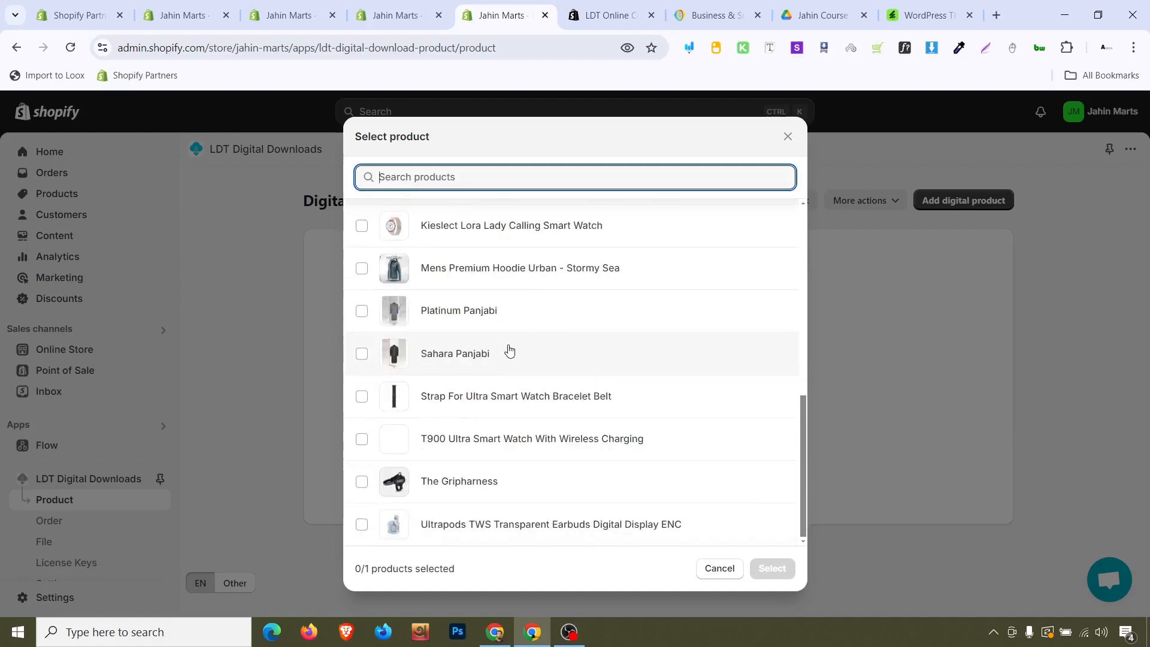
{"action": "scroll", "coordinate": [663, 249], "scroll_direction": "up", "scroll_amount": 10}
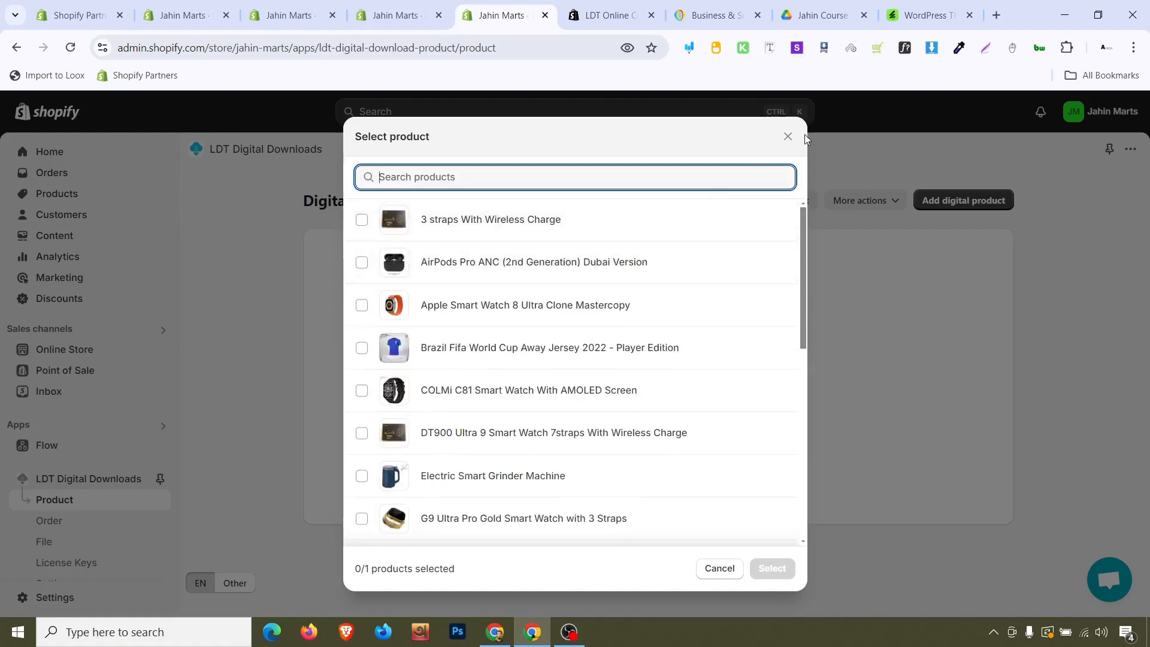
{"action": "left_click", "coordinate": [787, 137]}
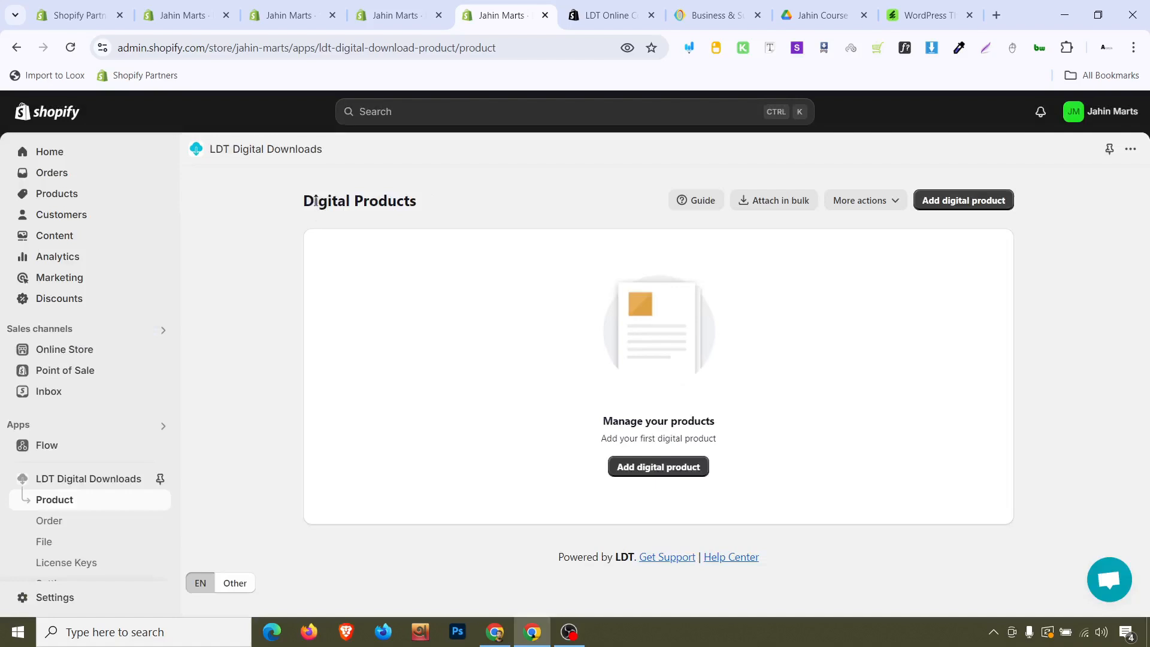
Start a new Shopify product and title it Course Selling PSD File
{"action": "left_click", "coordinate": [383, 16]}
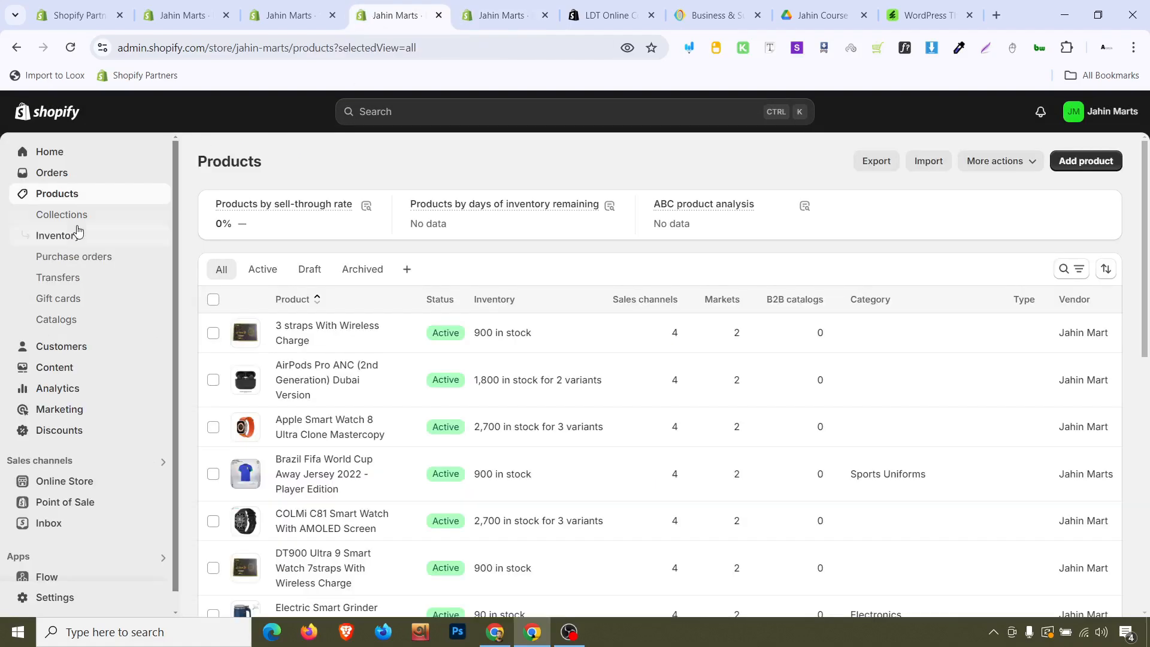
{"action": "left_click", "coordinate": [1085, 161]}
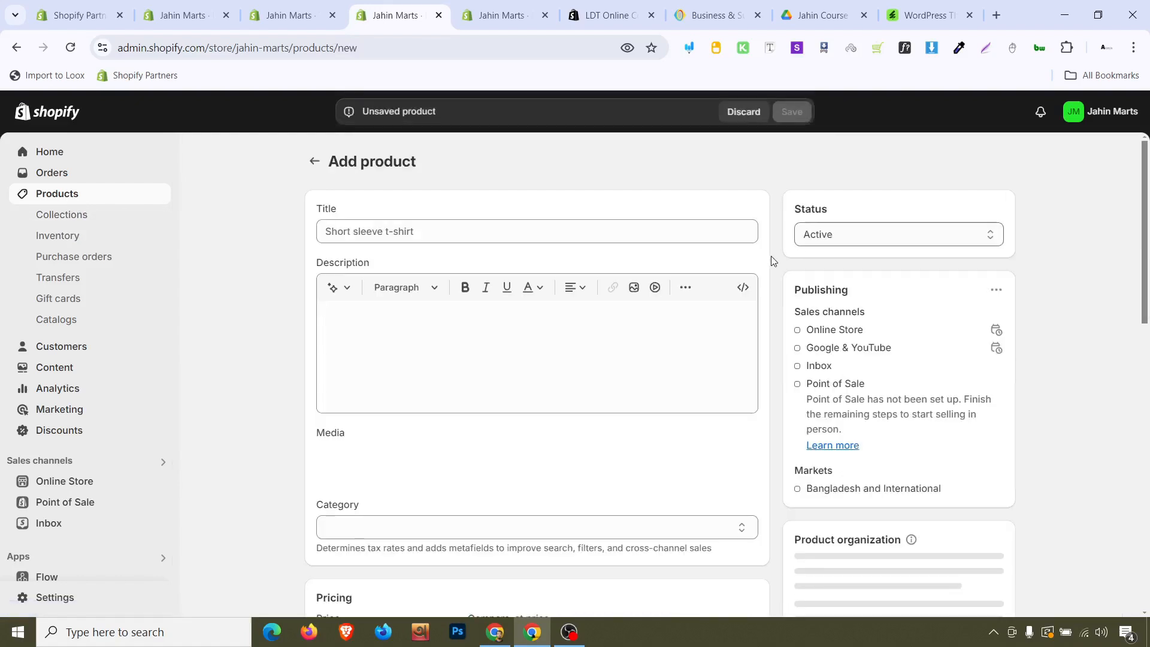
{"action": "left_click", "coordinate": [593, 232]}
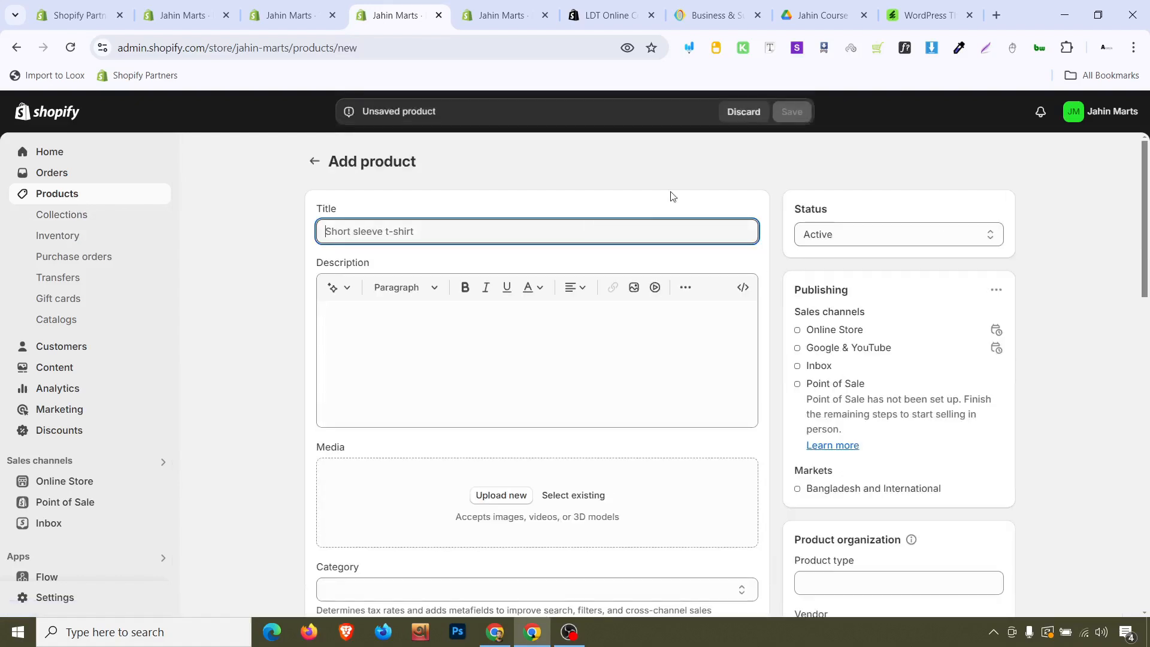
{"action": "left_click", "coordinate": [808, 15]}
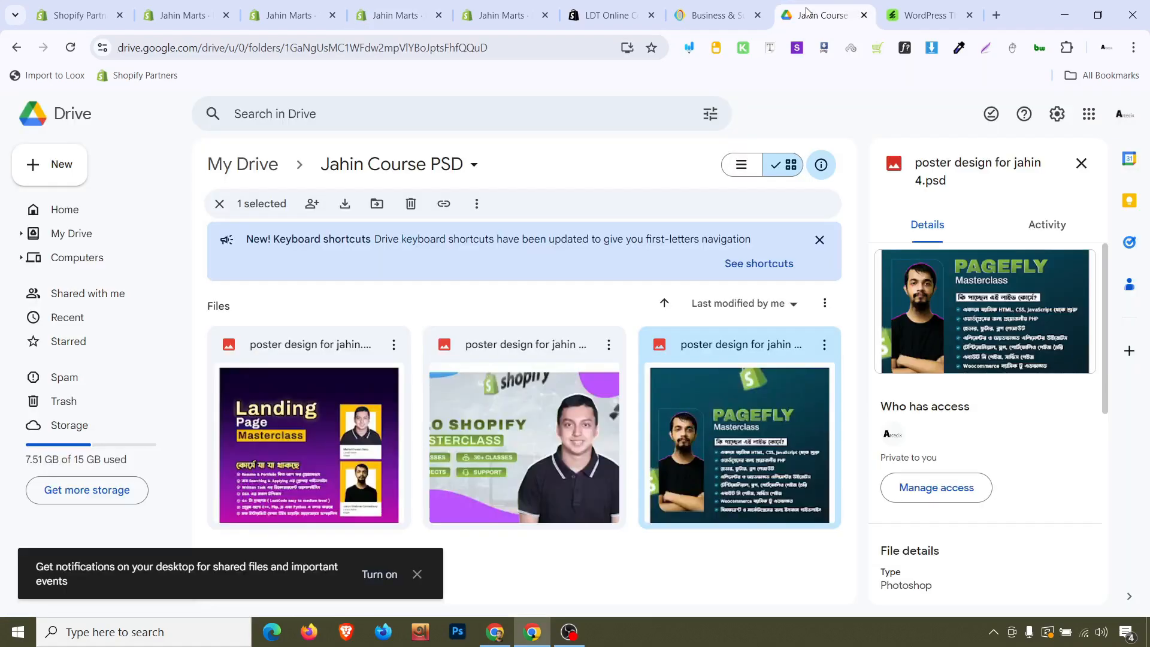
{"action": "left_click", "coordinate": [483, 4]}
{"action": "left_click", "coordinate": [441, 4]}
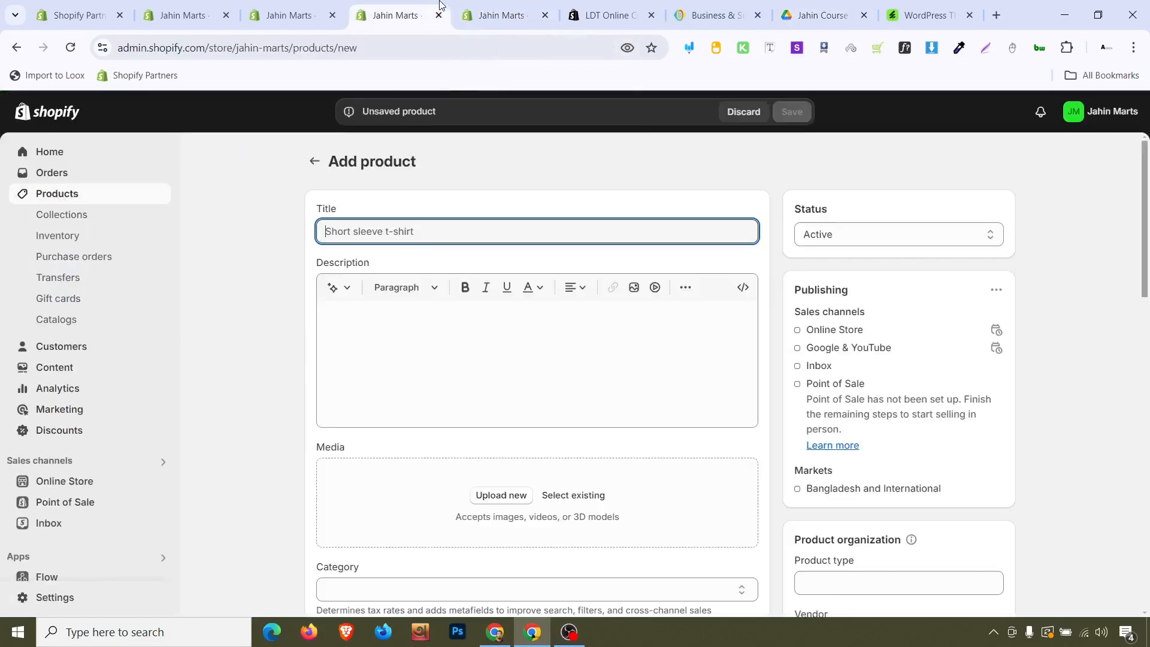
{"action": "type", "text": "Course Selling PSD File"}
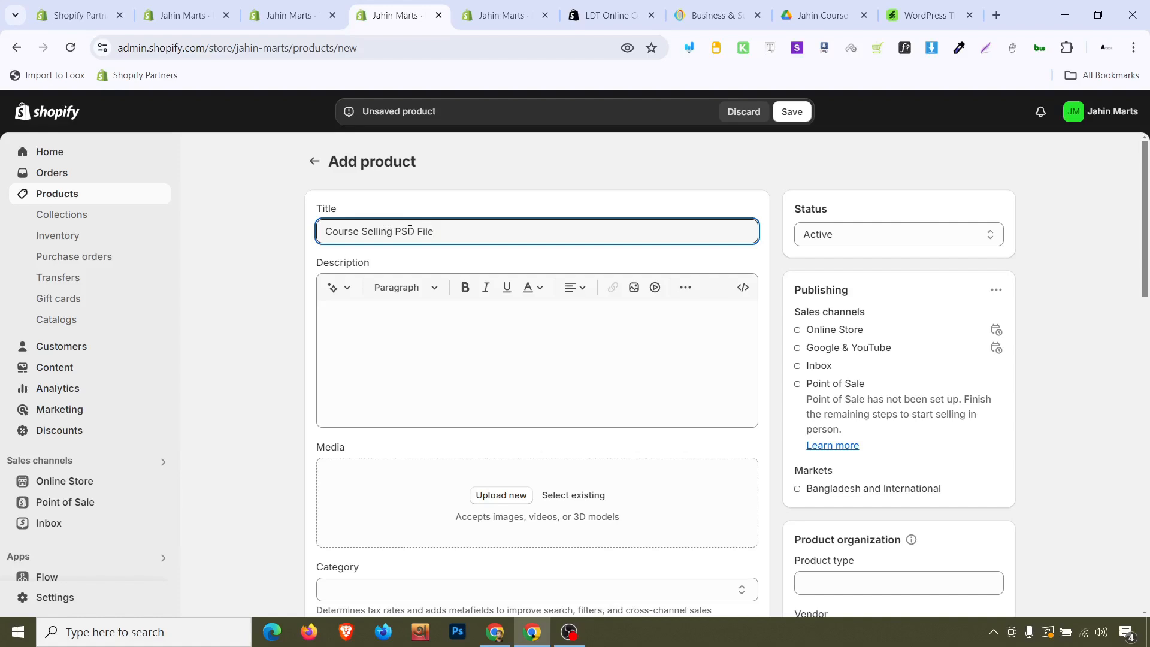
Upload the Shopify Advertorial Templates Pack image from Downloads as the product's media
{"action": "scroll", "coordinate": [411, 264], "scroll_direction": "down", "scroll_amount": 1}
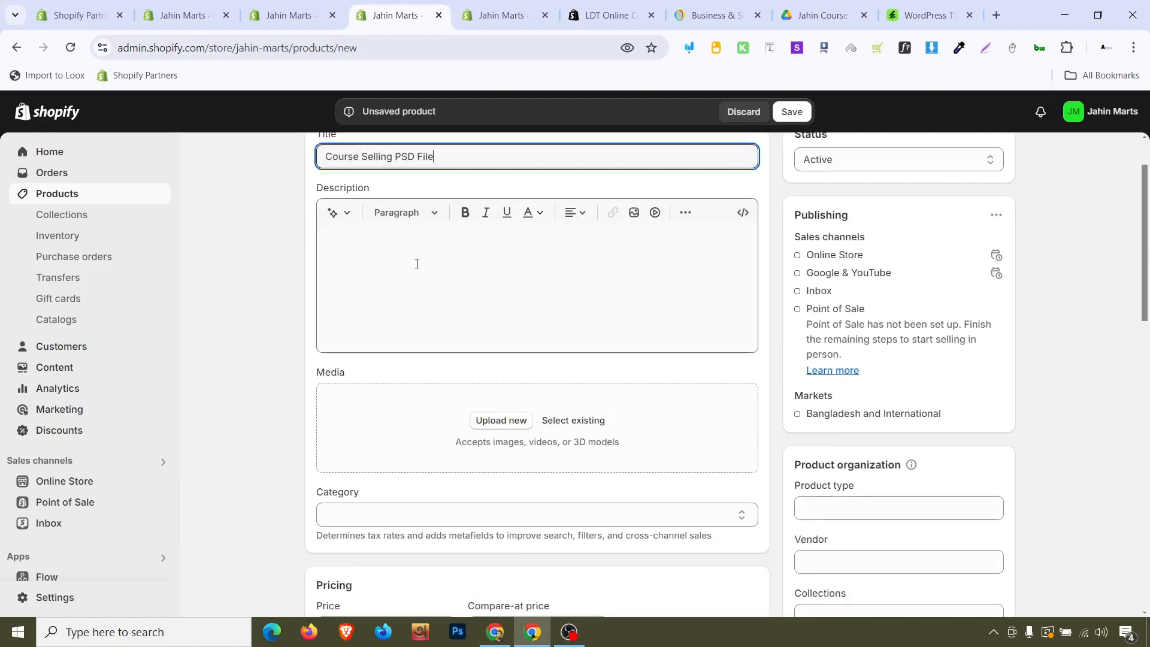
{"action": "left_click", "coordinate": [402, 273]}
{"action": "left_click", "coordinate": [502, 420]}
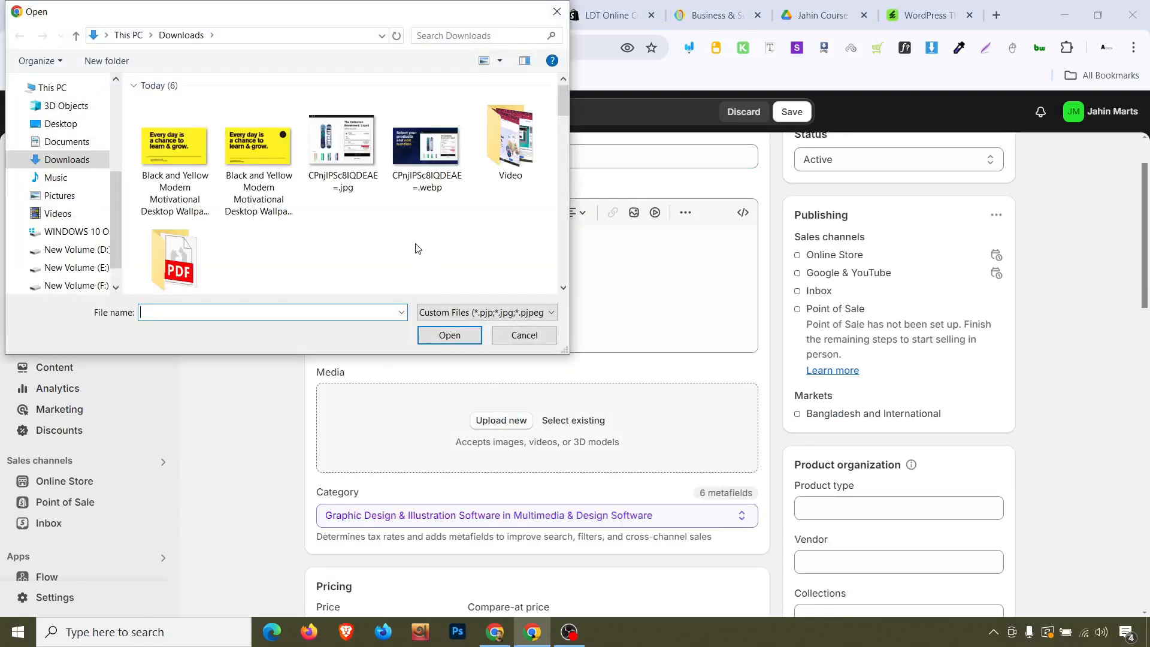
{"action": "scroll", "coordinate": [417, 248], "scroll_direction": "down", "scroll_amount": 6}
{"action": "scroll", "coordinate": [418, 240], "scroll_direction": "down", "scroll_amount": 8}
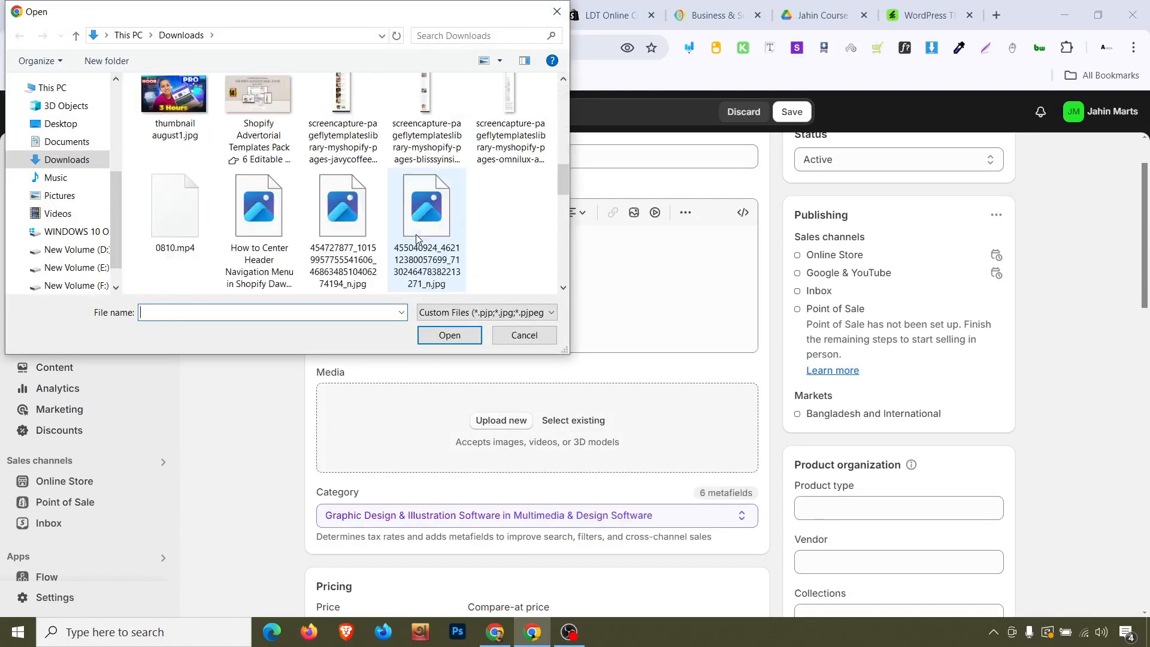
{"action": "scroll", "coordinate": [417, 239], "scroll_direction": "up", "scroll_amount": 1}
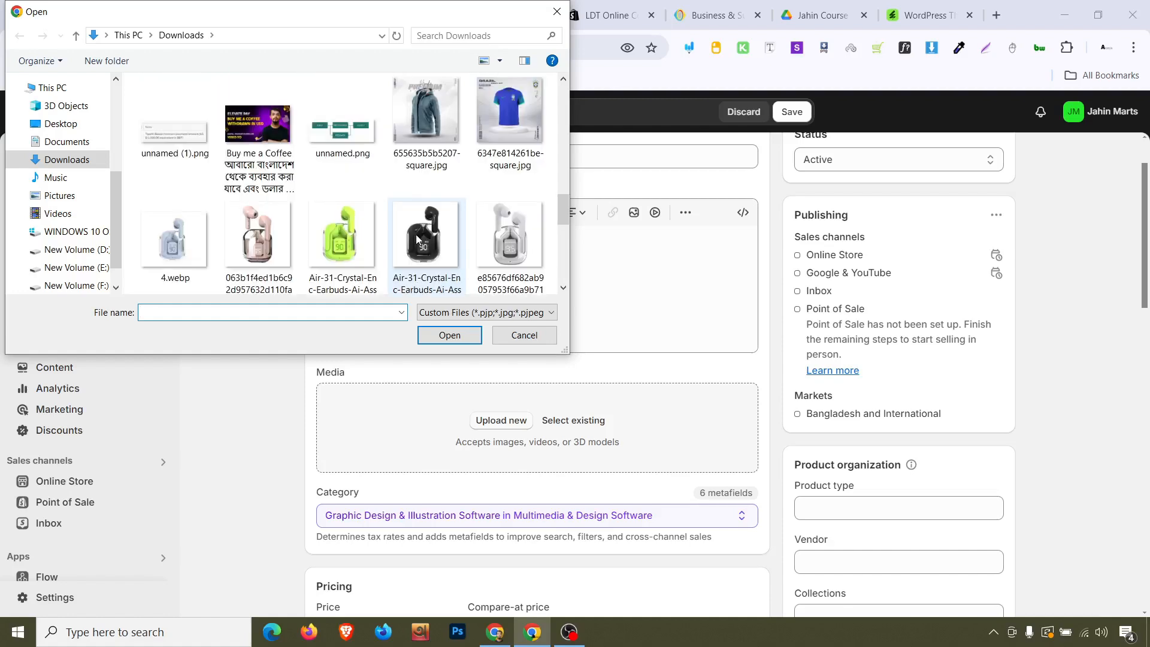
{"action": "scroll", "coordinate": [418, 240], "scroll_direction": "down", "scroll_amount": 8}
{"action": "scroll", "coordinate": [418, 240], "scroll_direction": "up", "scroll_amount": 6}
{"action": "scroll", "coordinate": [417, 239], "scroll_direction": "up", "scroll_amount": 5}
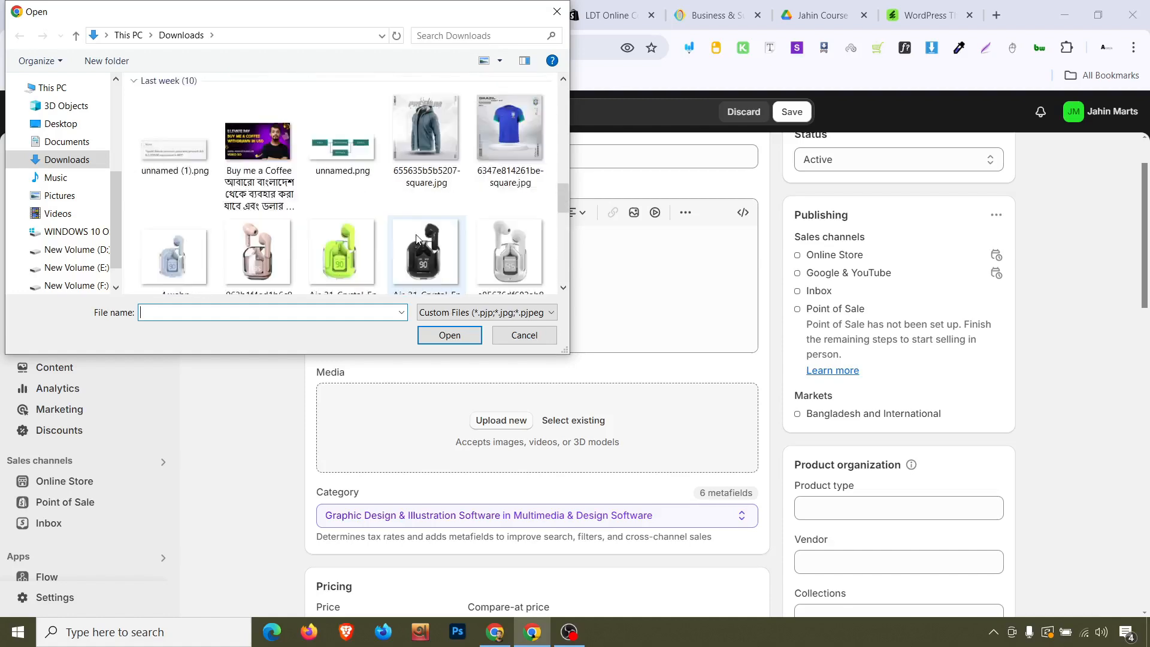
{"action": "scroll", "coordinate": [417, 240], "scroll_direction": "up", "scroll_amount": 1}
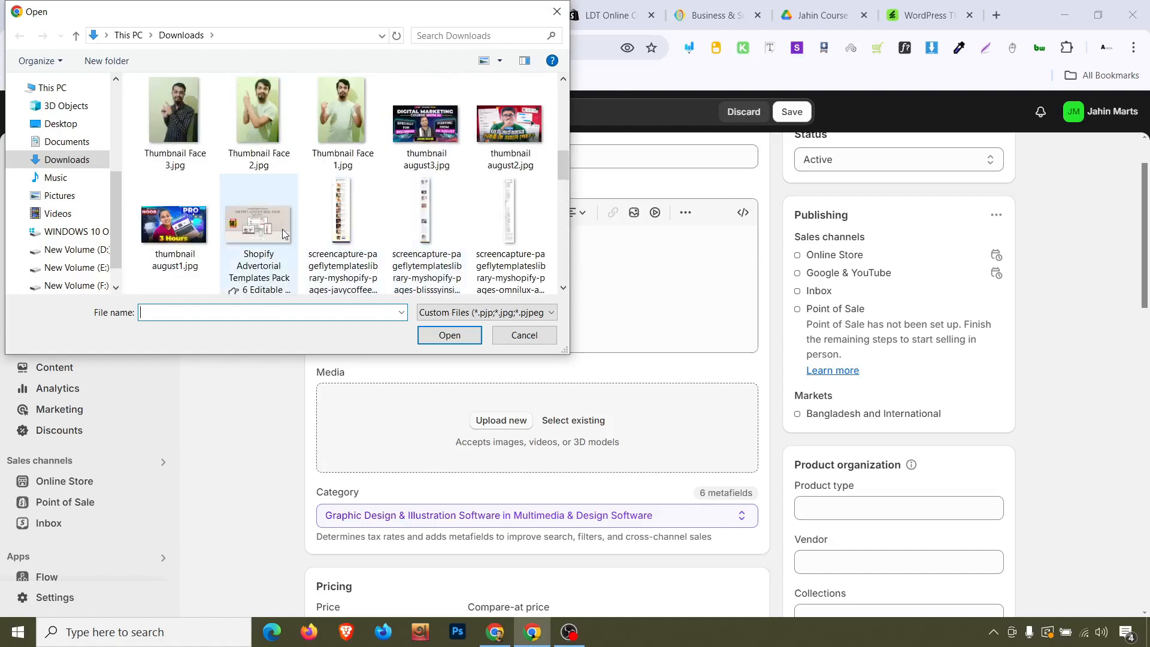
{"action": "left_click", "coordinate": [259, 233]}
{"action": "left_click", "coordinate": [440, 341]}
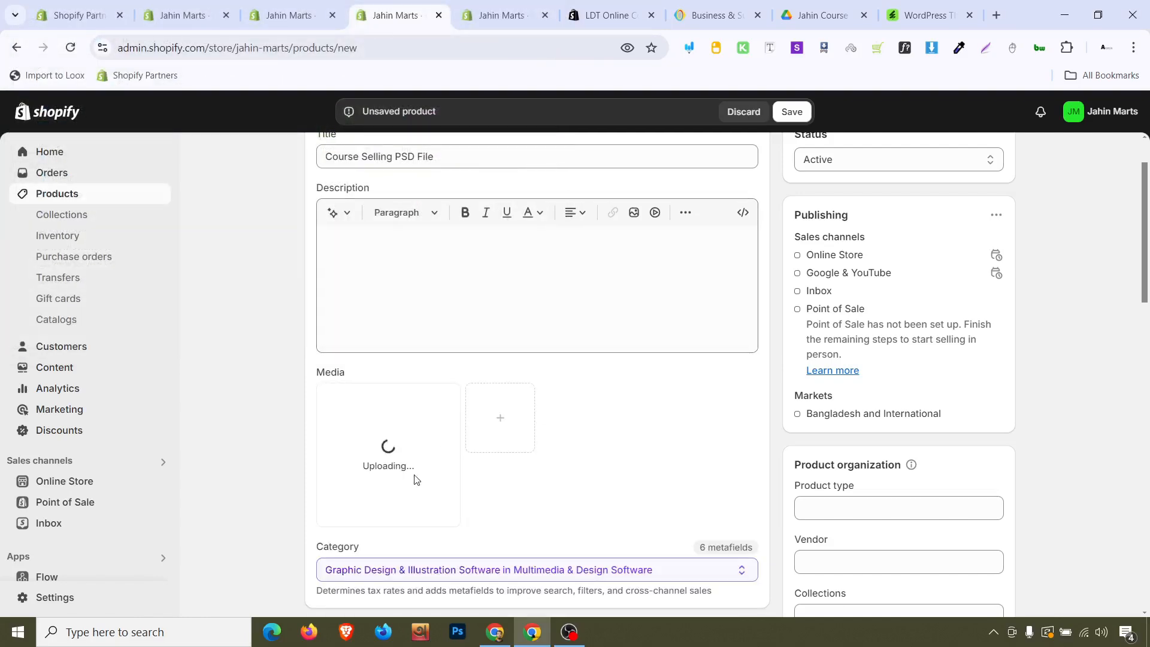
Set the product price to 9.99 and the compare-at price to 29.99
{"action": "scroll", "coordinate": [384, 468], "scroll_direction": "down", "scroll_amount": 2}
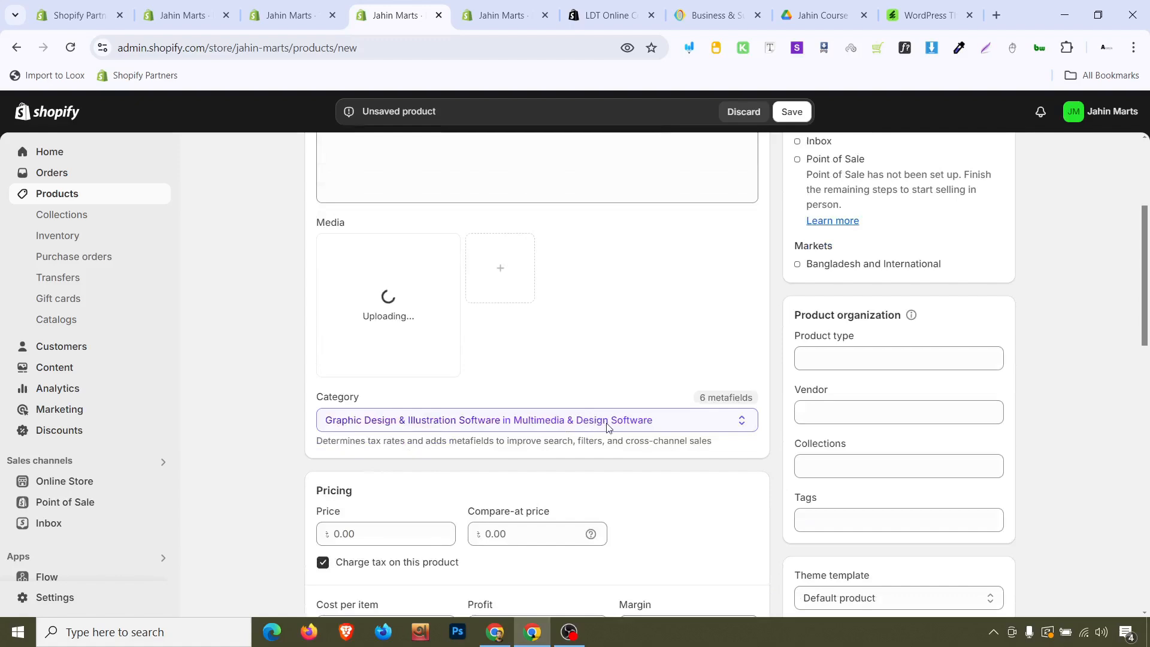
{"action": "scroll", "coordinate": [453, 412], "scroll_direction": "down", "scroll_amount": 1}
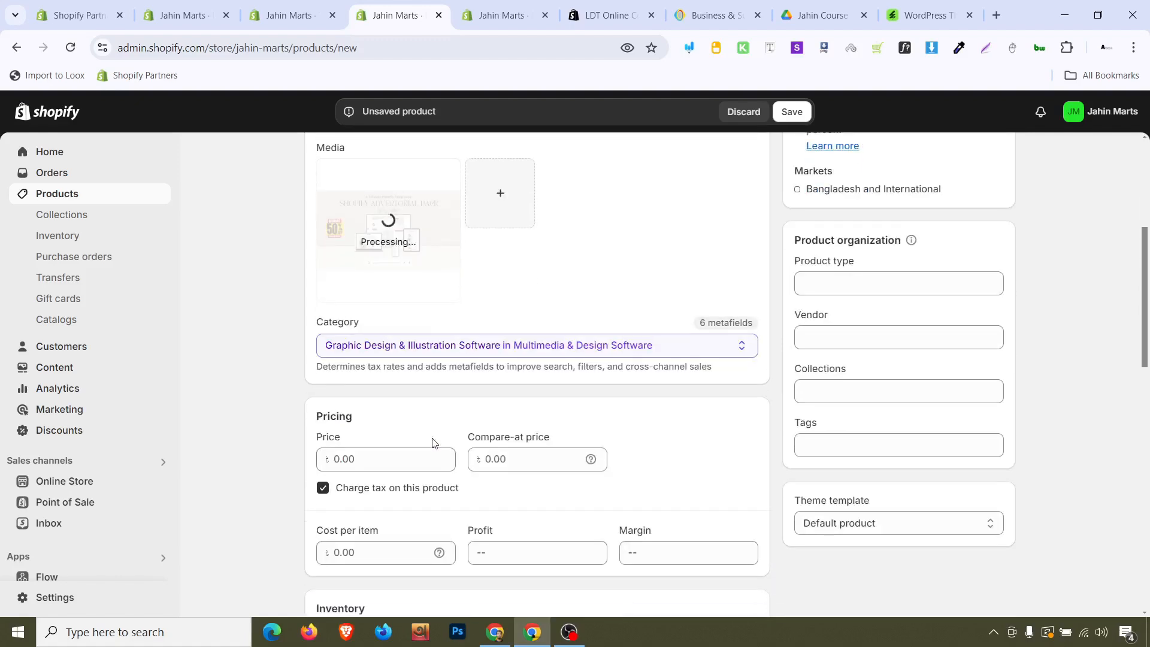
{"action": "left_click", "coordinate": [416, 465]}
{"action": "type", "text": "49"}
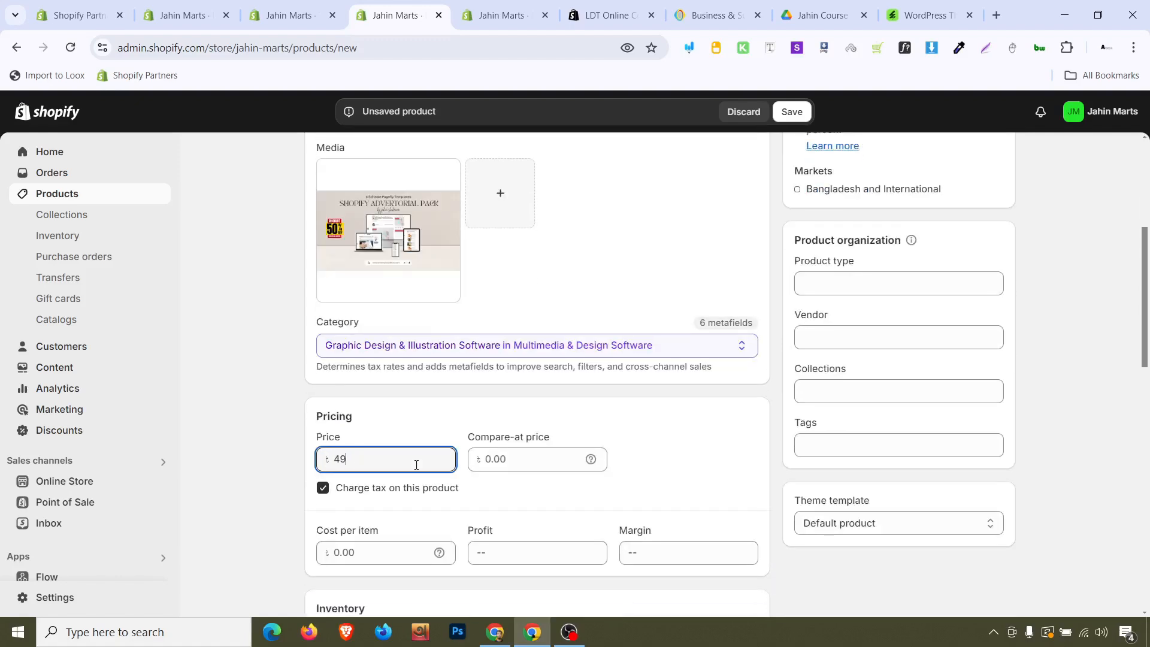
{"action": "key", "text": "BackSpace"}
{"action": "key", "text": "BackSpace"}
{"action": "type", "text": "9"}
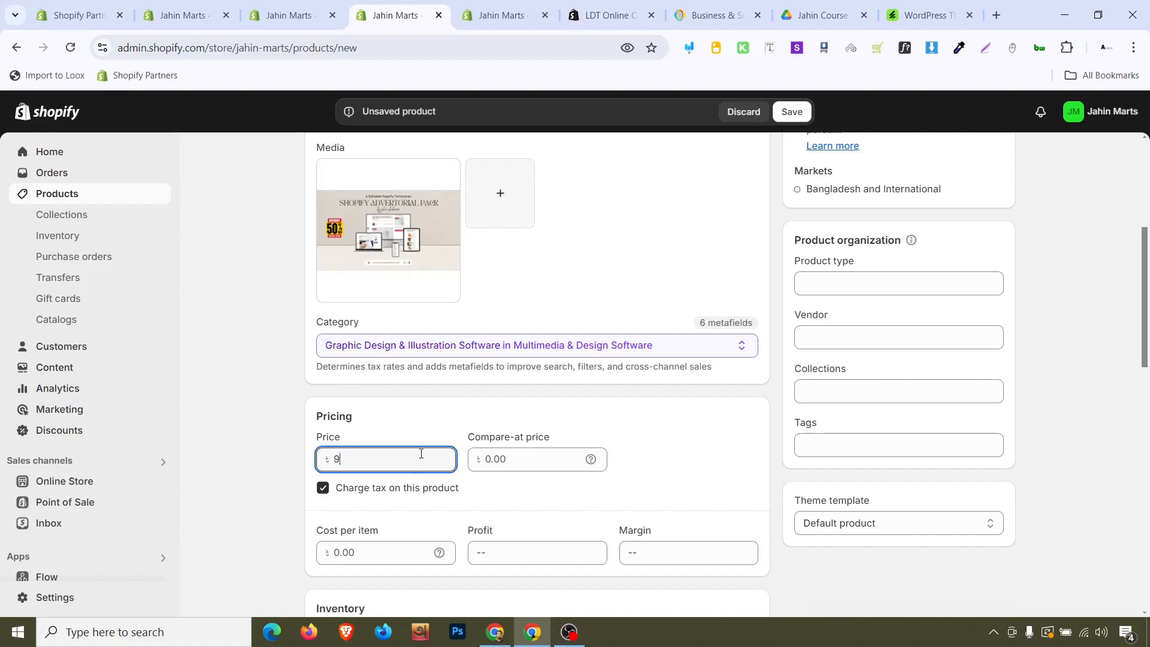
{"action": "left_click", "coordinate": [512, 470]}
{"action": "type", "text": "1"}
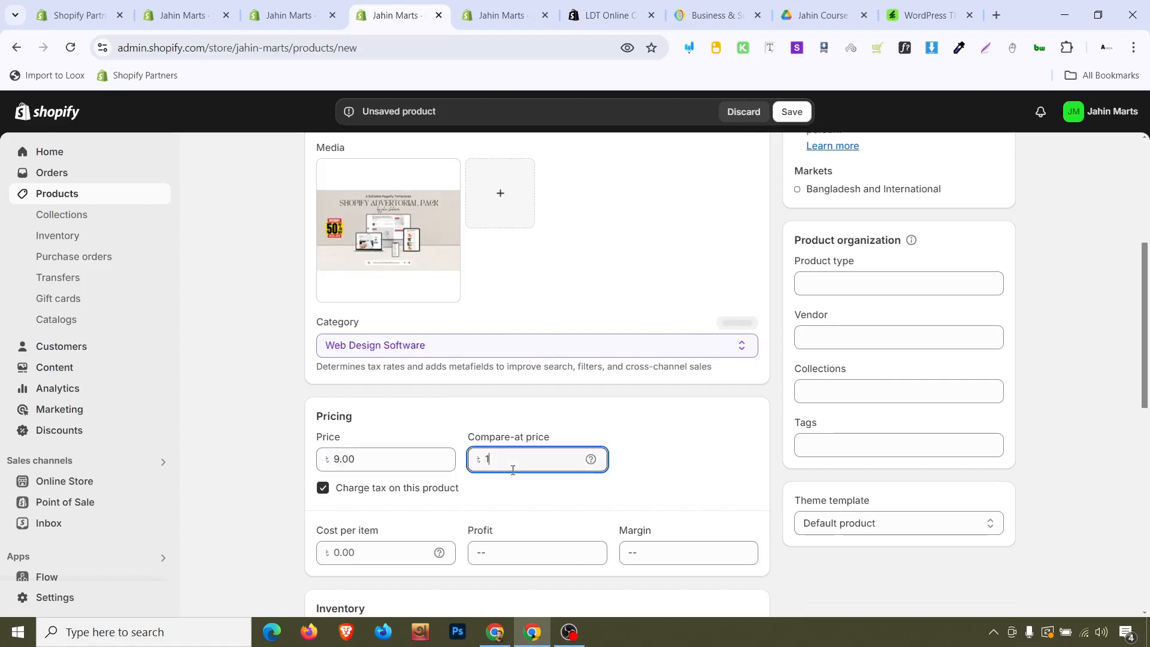
{"action": "key", "text": "BackSpace"}
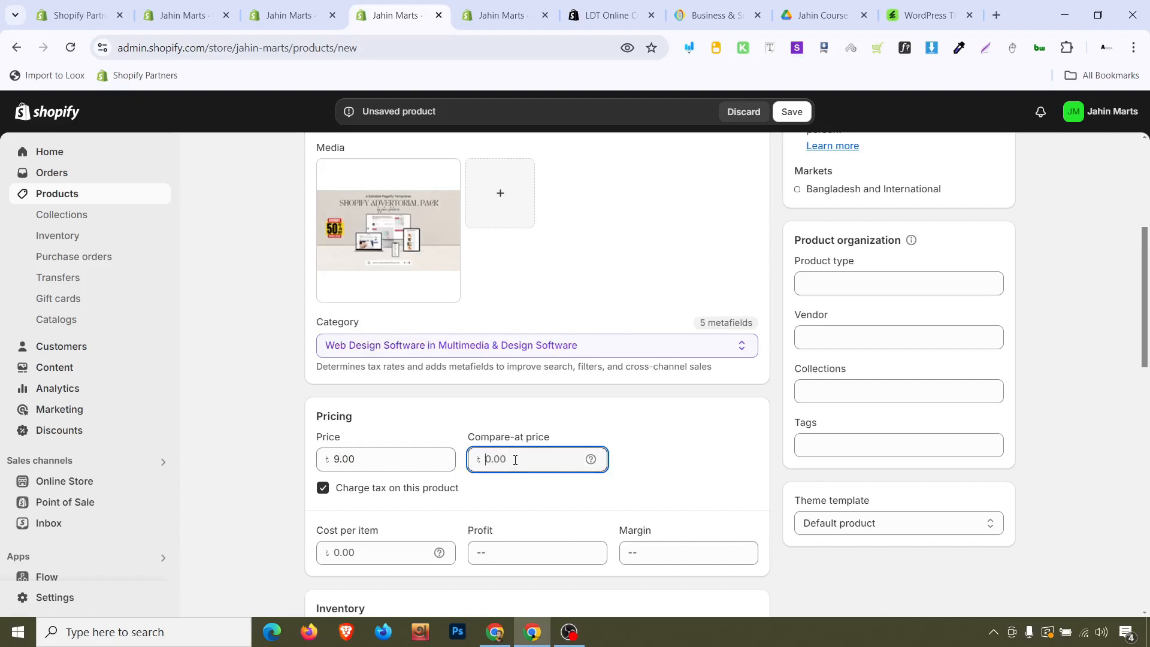
{"action": "type", "text": "29.99"}
{"action": "left_click", "coordinate": [417, 460]}
{"action": "left_click", "coordinate": [417, 460]}
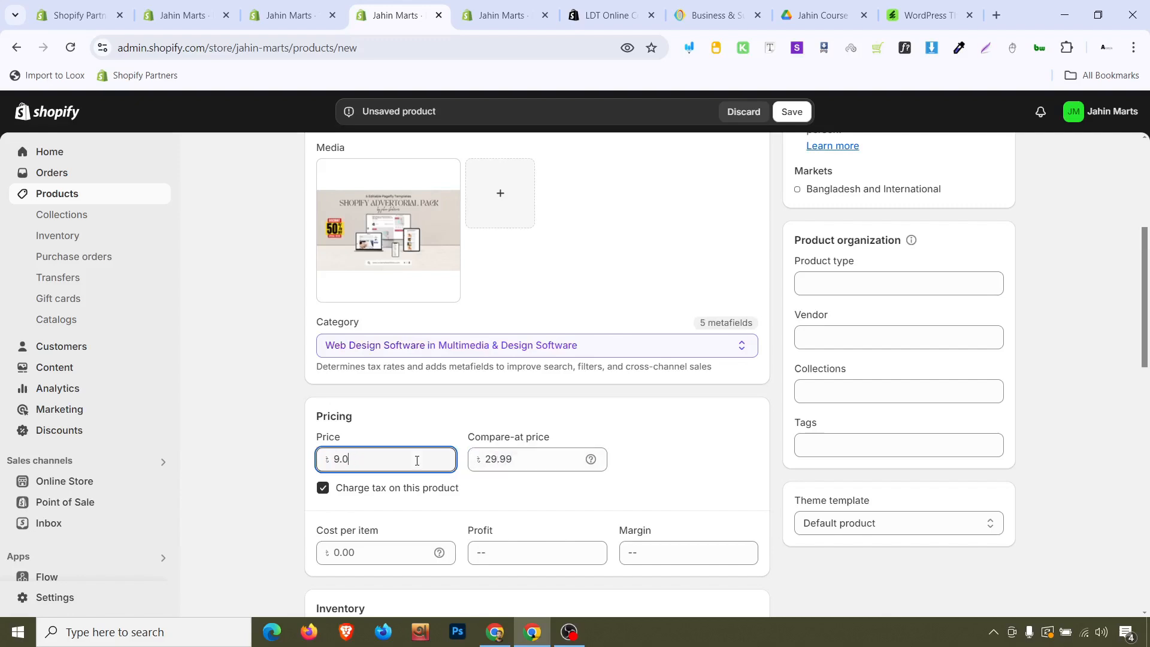
{"action": "key", "text": "BackSpace"}
{"action": "type", "text": "99"}
{"action": "left_click", "coordinate": [300, 438]}
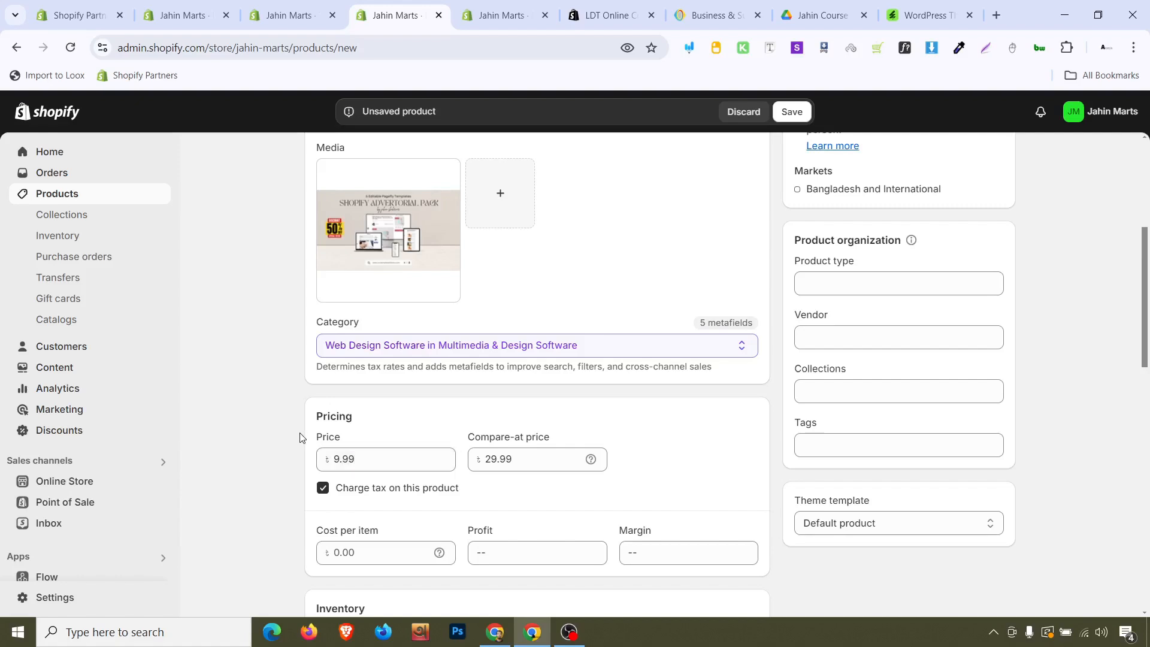
Set the shop location inventory quantity to 900
{"action": "scroll", "coordinate": [301, 438], "scroll_direction": "down", "scroll_amount": 5}
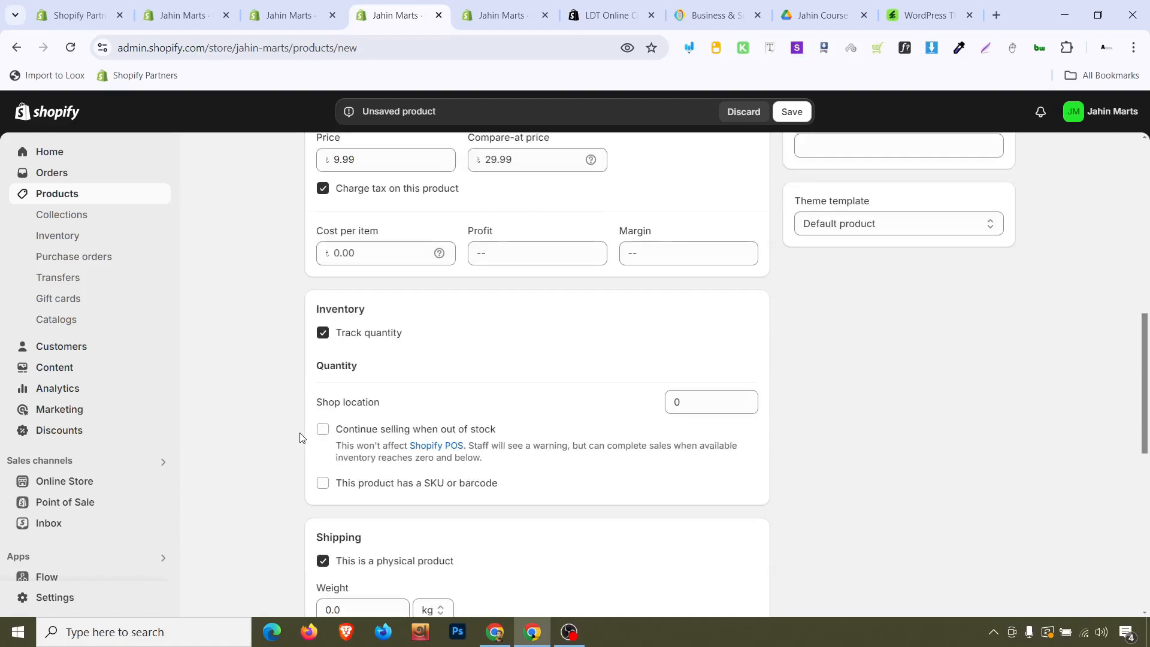
{"action": "left_click", "coordinate": [673, 402]}
{"action": "type", "text": "900"}
{"action": "left_click", "coordinate": [858, 407]}
Review the remaining product fields and save the new product
{"action": "scroll", "coordinate": [858, 406], "scroll_direction": "down", "scroll_amount": 9}
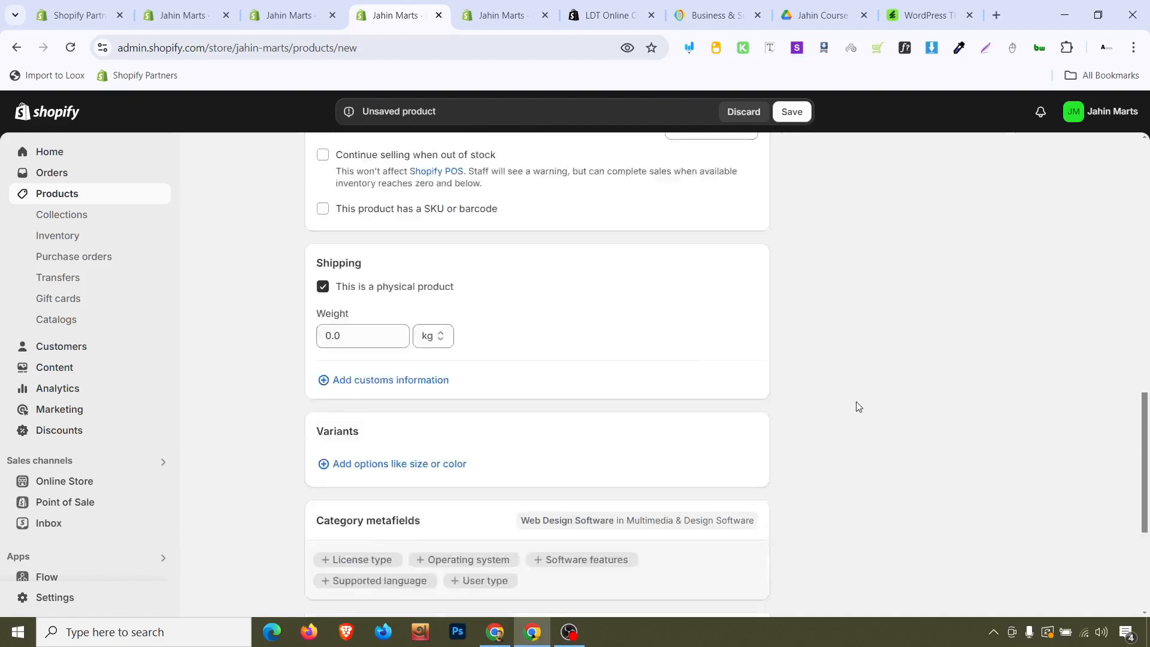
{"action": "scroll", "coordinate": [861, 396], "scroll_direction": "up", "scroll_amount": 4}
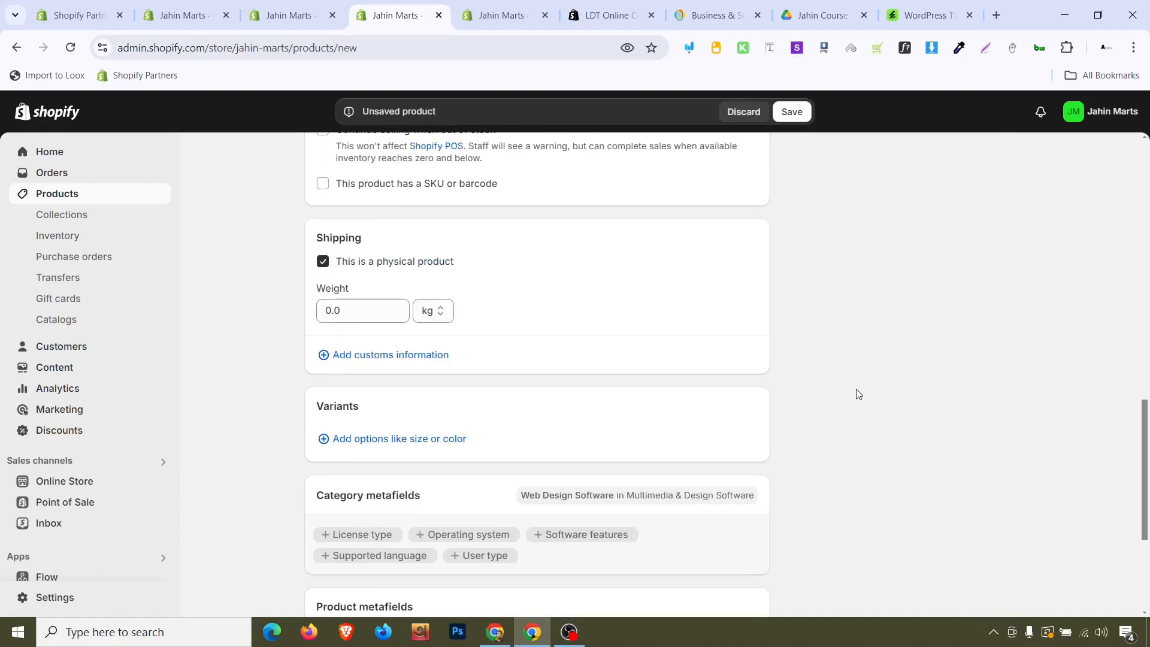
{"action": "scroll", "coordinate": [877, 271], "scroll_direction": "up", "scroll_amount": 10}
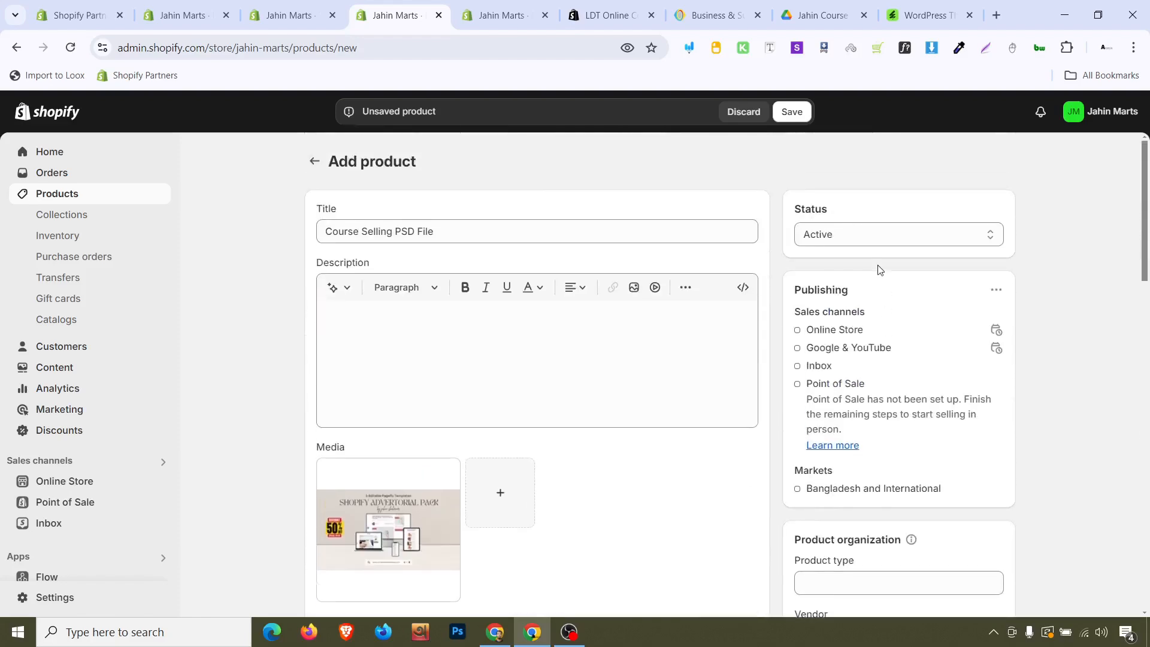
{"action": "scroll", "coordinate": [878, 270], "scroll_direction": "down", "scroll_amount": 10}
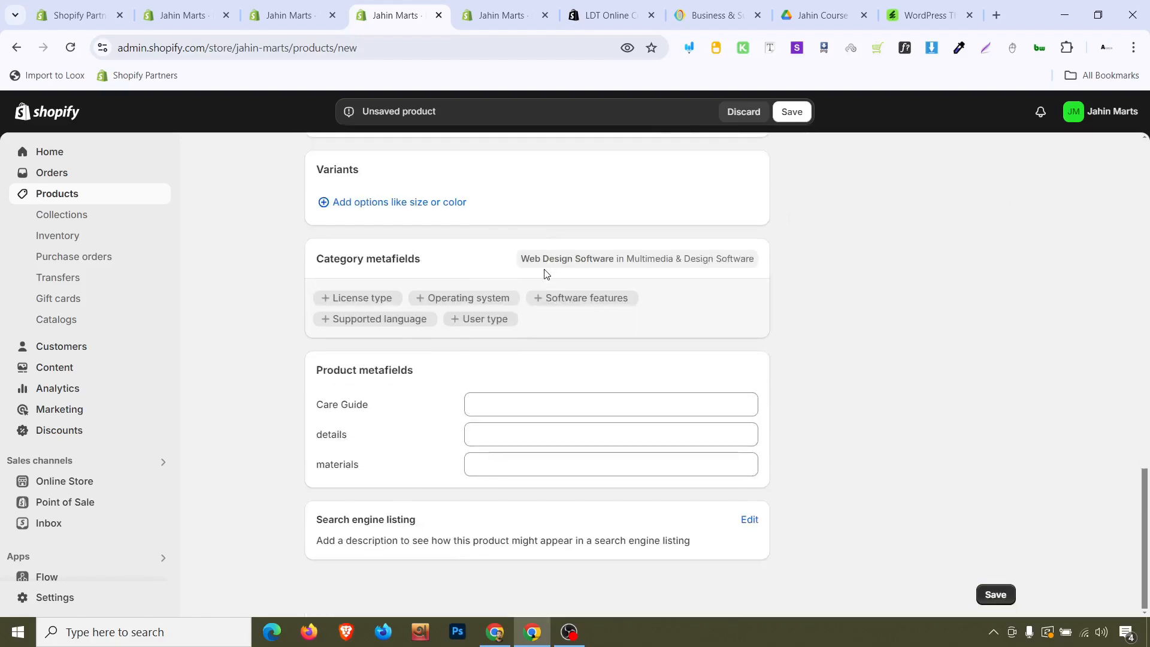
{"action": "scroll", "coordinate": [889, 154], "scroll_direction": "up", "scroll_amount": 10}
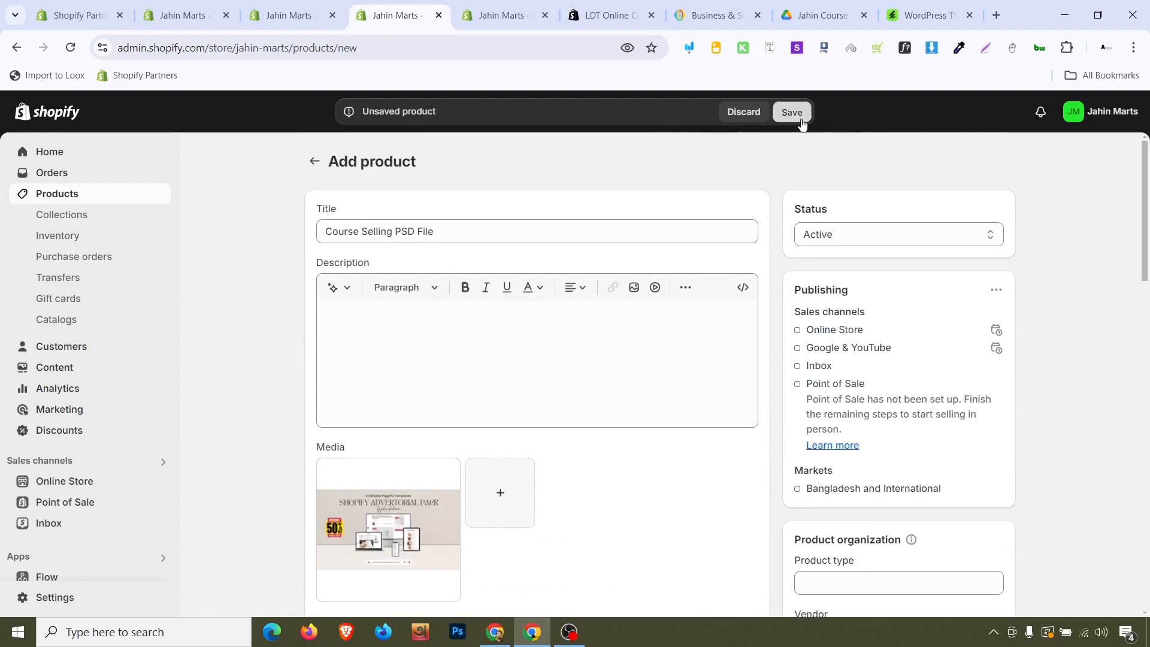
{"action": "left_click", "coordinate": [792, 113]}
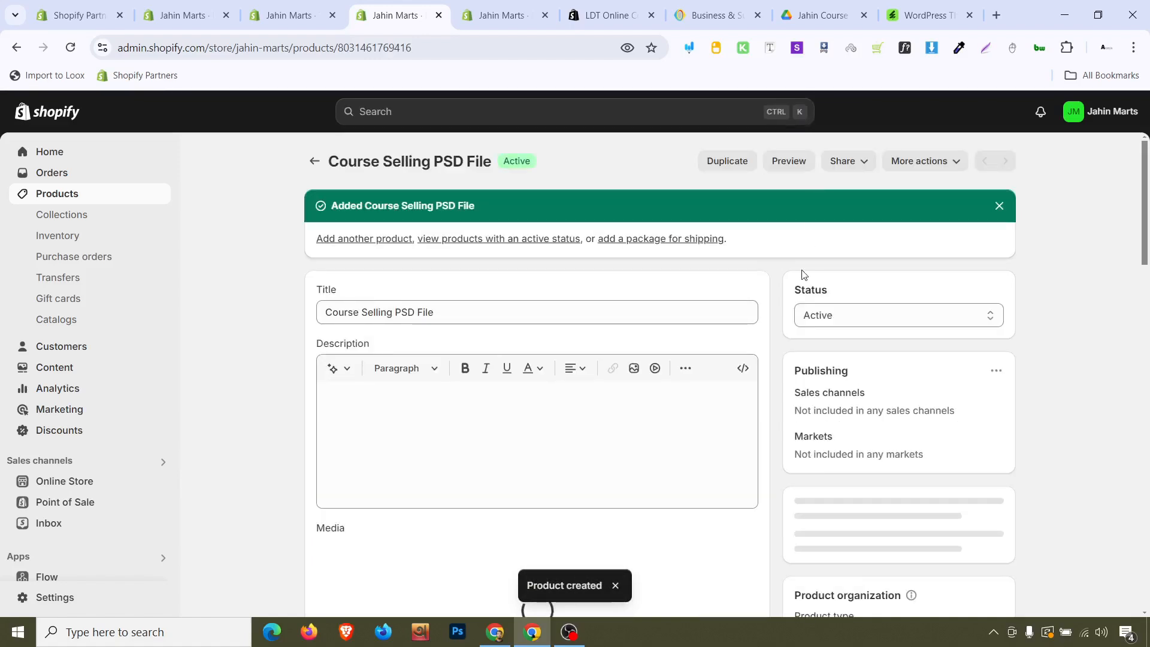
Preview the saved product on the storefront, then close the preview and return to the LDT Digital Downloads app
{"action": "left_click", "coordinate": [797, 167]}
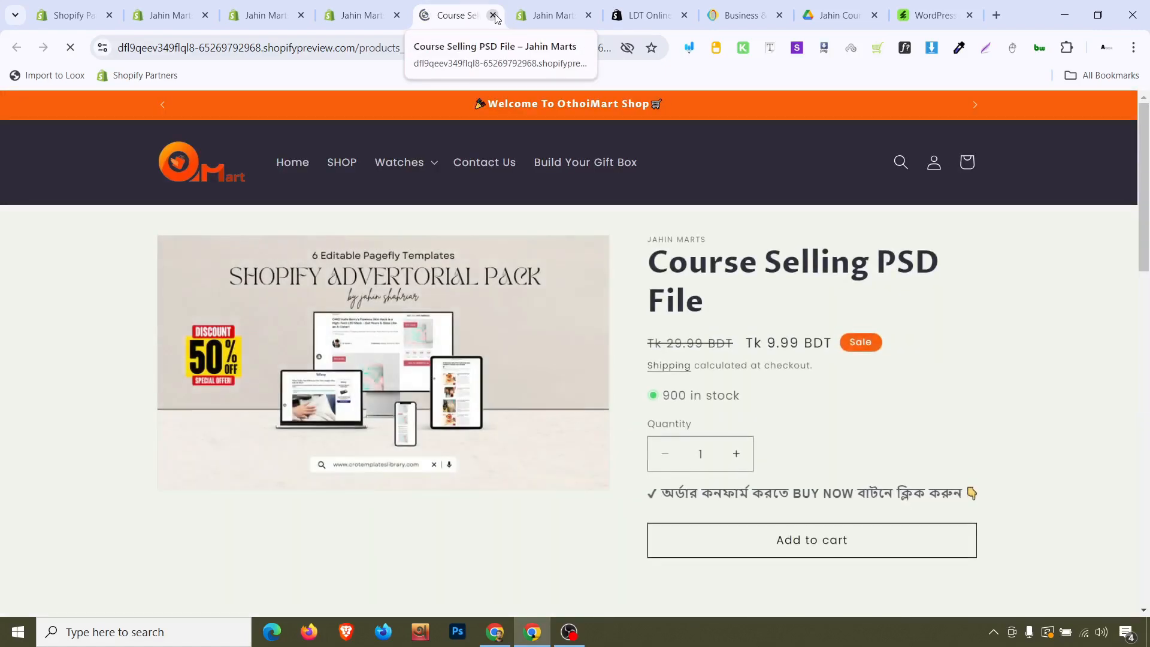
{"action": "scroll", "coordinate": [753, 366], "scroll_direction": "down", "scroll_amount": 1}
{"action": "scroll", "coordinate": [753, 366], "scroll_direction": "down", "scroll_amount": 5}
{"action": "scroll", "coordinate": [753, 366], "scroll_direction": "up", "scroll_amount": 6}
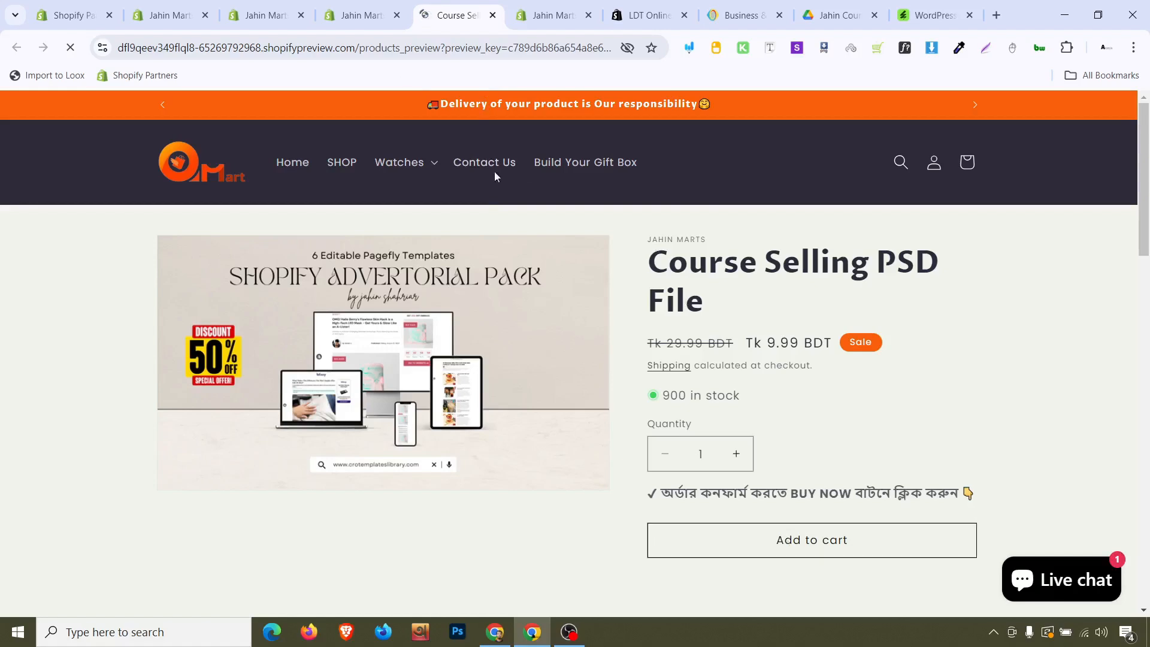
{"action": "left_click", "coordinate": [491, 16]}
{"action": "left_click", "coordinate": [514, 8]}
{"action": "left_click", "coordinate": [485, 9]}
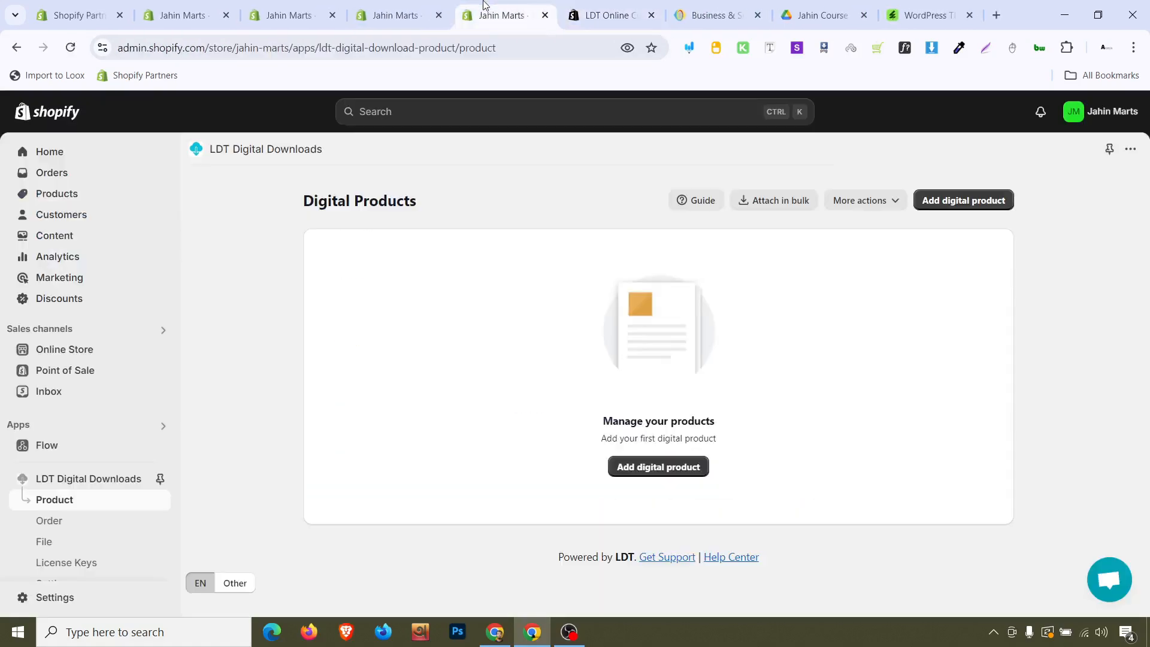
Add Course Selling PSD File as a new digital product in LDT Digital Downloads
{"action": "left_click", "coordinate": [662, 473]}
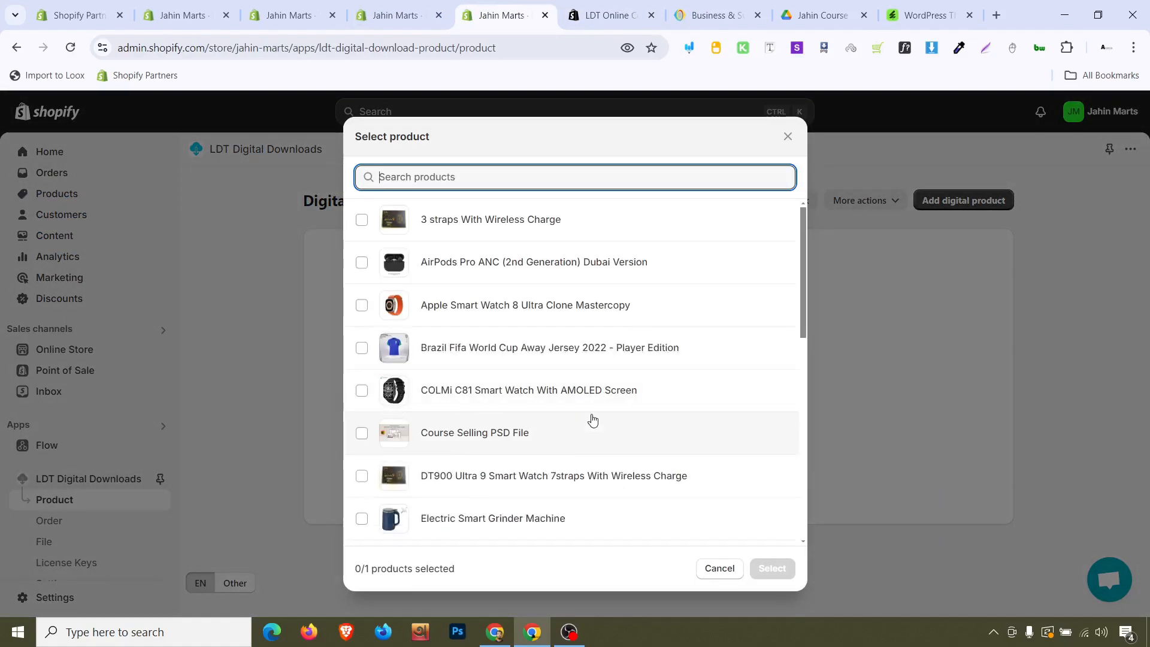
{"action": "left_click", "coordinate": [360, 434]}
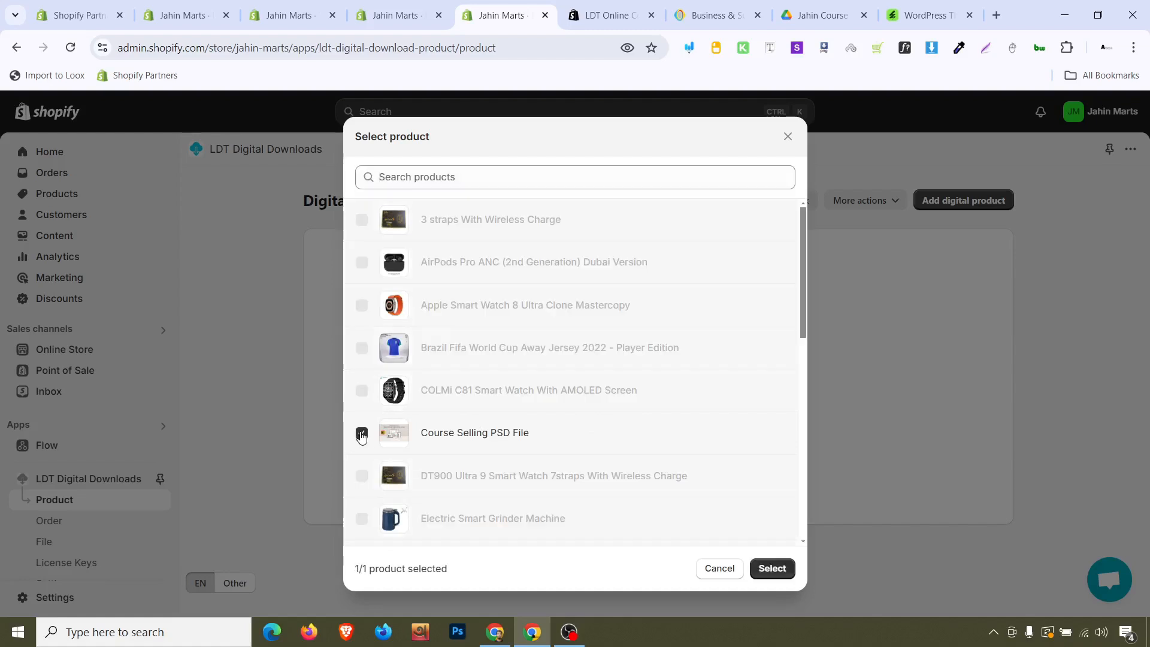
{"action": "left_click", "coordinate": [773, 571]}
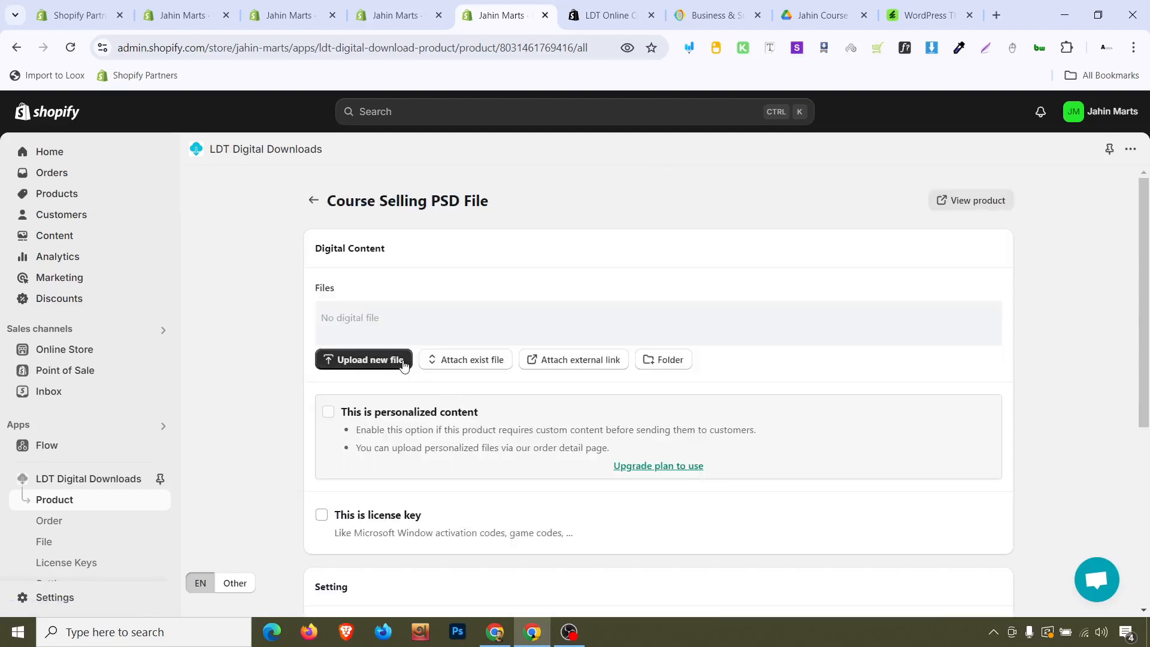
{"action": "left_click", "coordinate": [454, 363]}
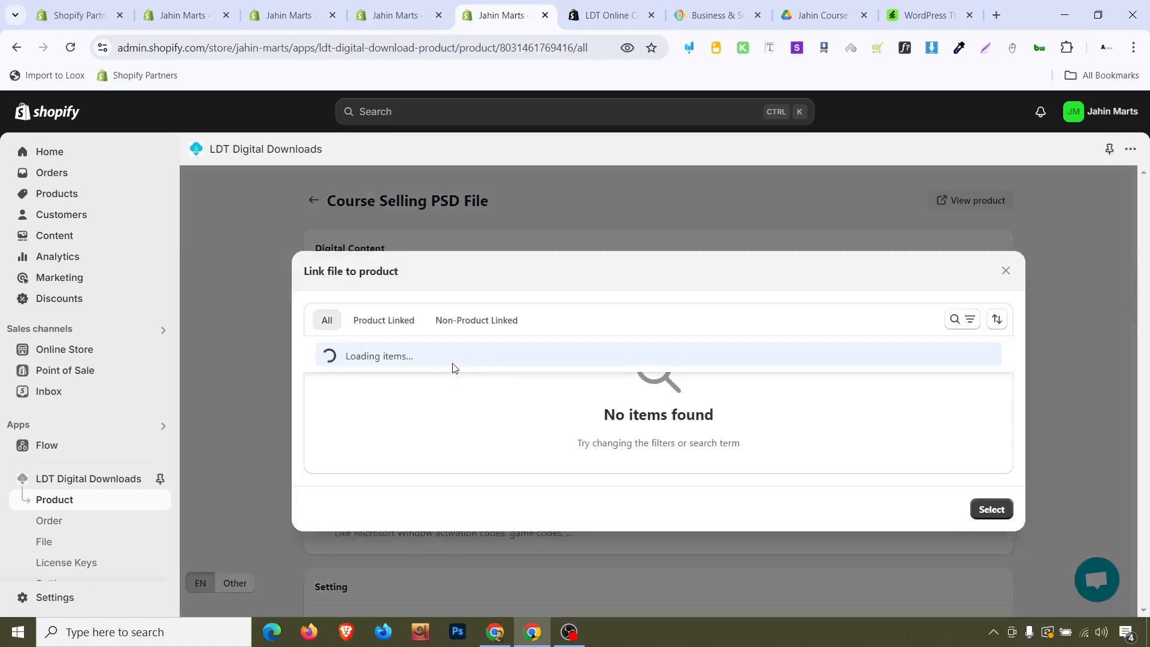
{"action": "left_click", "coordinate": [1006, 271]}
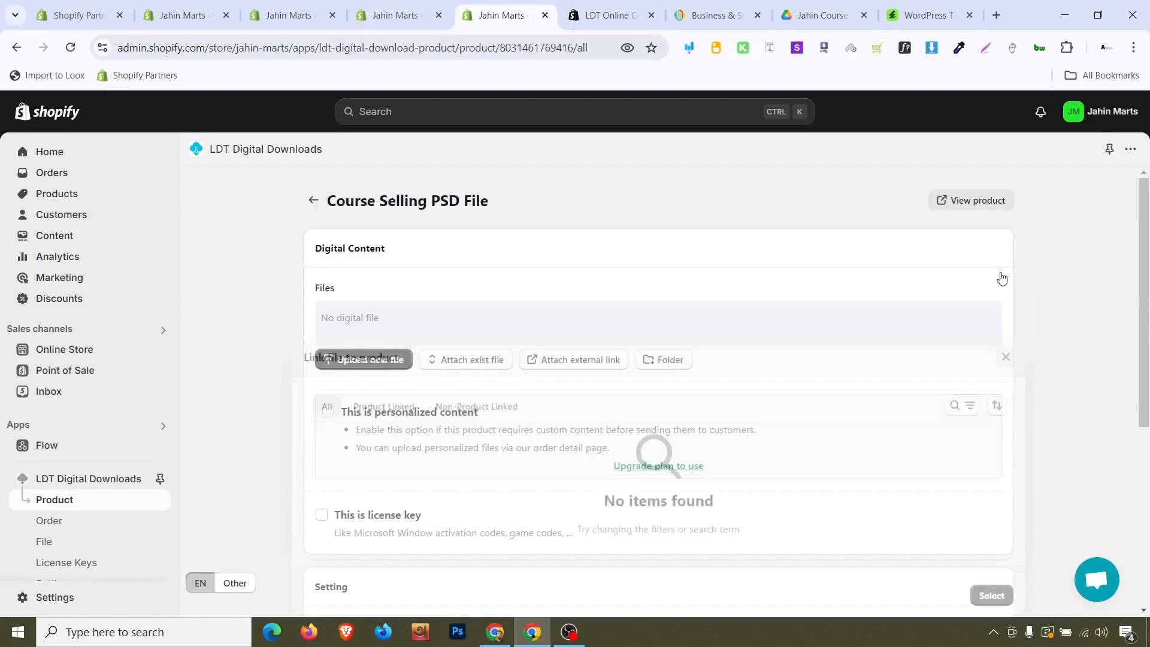
{"action": "left_click", "coordinate": [578, 362]}
{"action": "left_click", "coordinate": [544, 341]}
{"action": "left_click", "coordinate": [513, 386]}
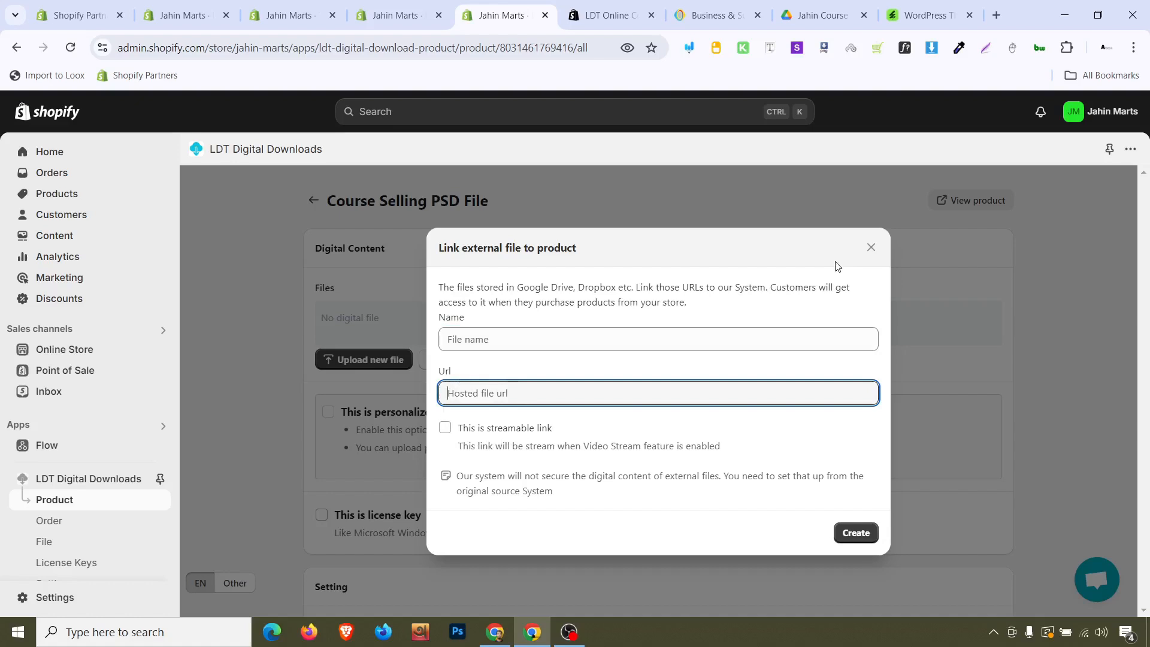
{"action": "left_click", "coordinate": [871, 248]}
Upload 1 Digital Product Bangla Guideline.psd from the Thumbnail By Indian Designer folder, then remove it
{"action": "left_click", "coordinate": [371, 358]}
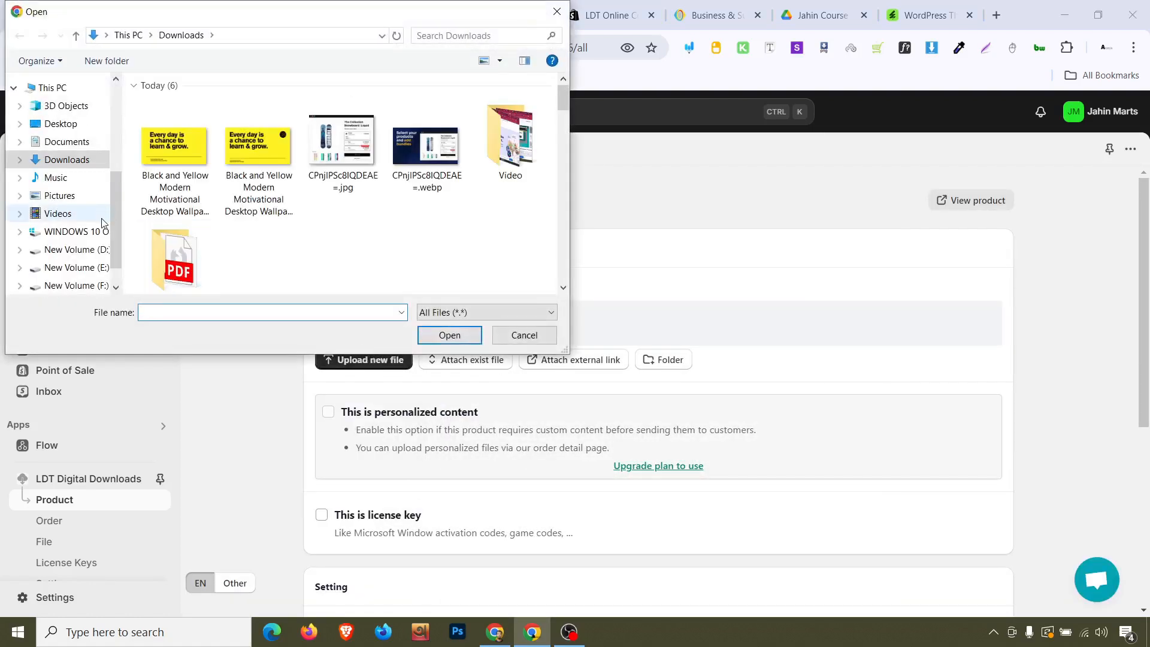
{"action": "scroll", "coordinate": [90, 210], "scroll_direction": "up", "scroll_amount": 3}
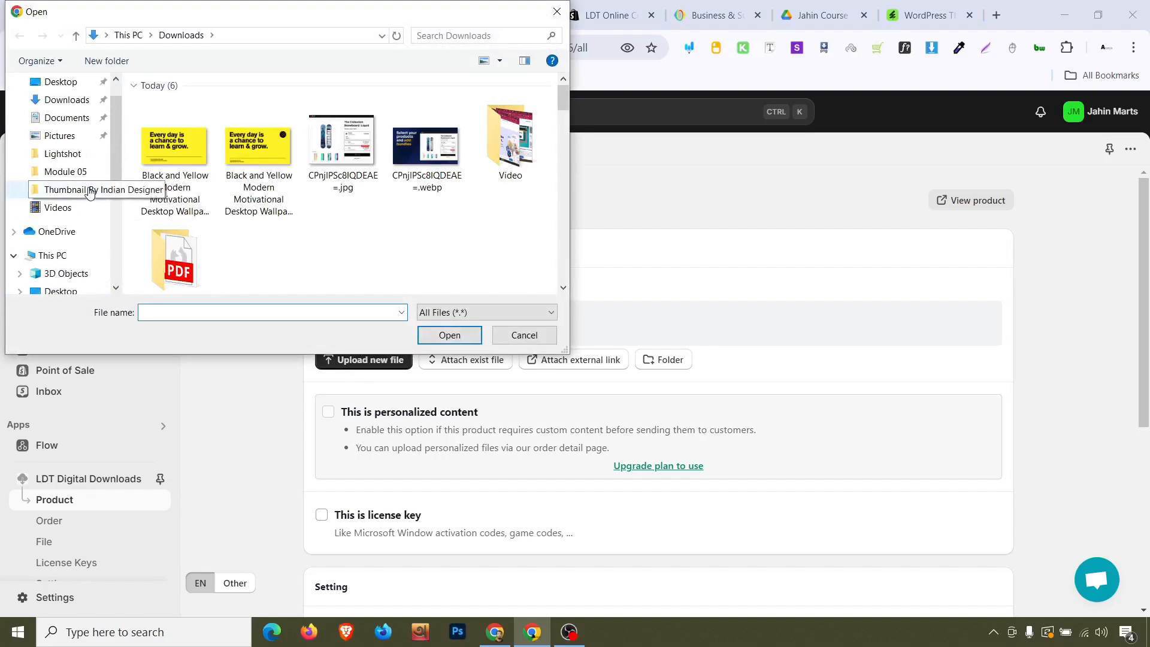
{"action": "left_click", "coordinate": [90, 190]}
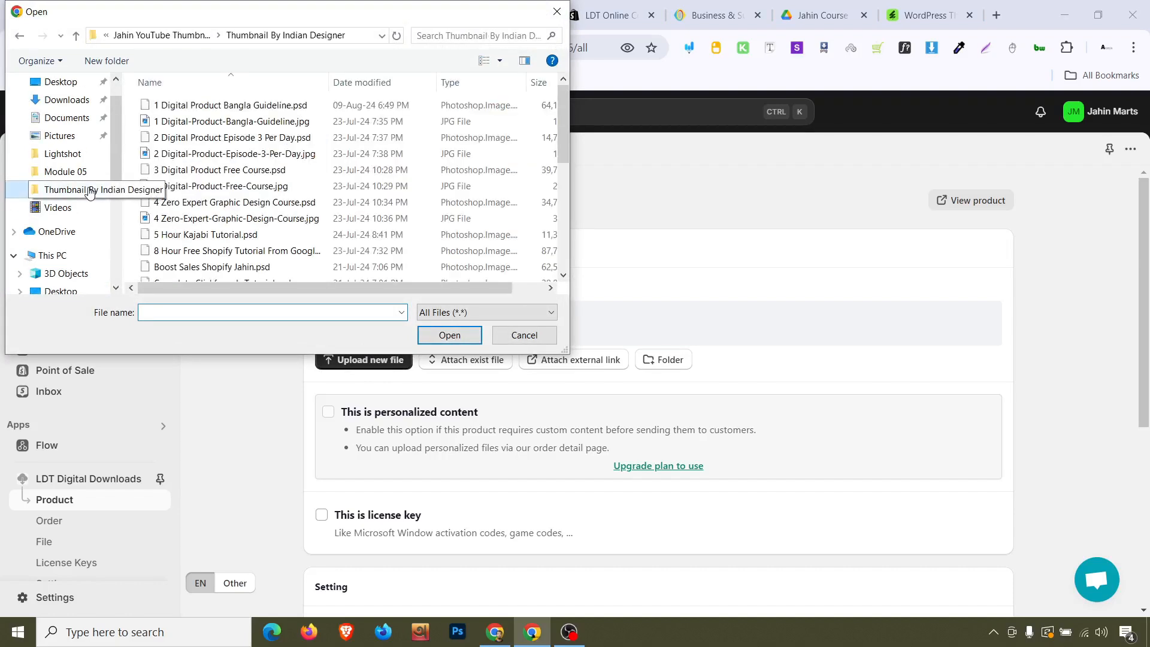
{"action": "left_click", "coordinate": [346, 107]}
{"action": "left_click", "coordinate": [464, 336]}
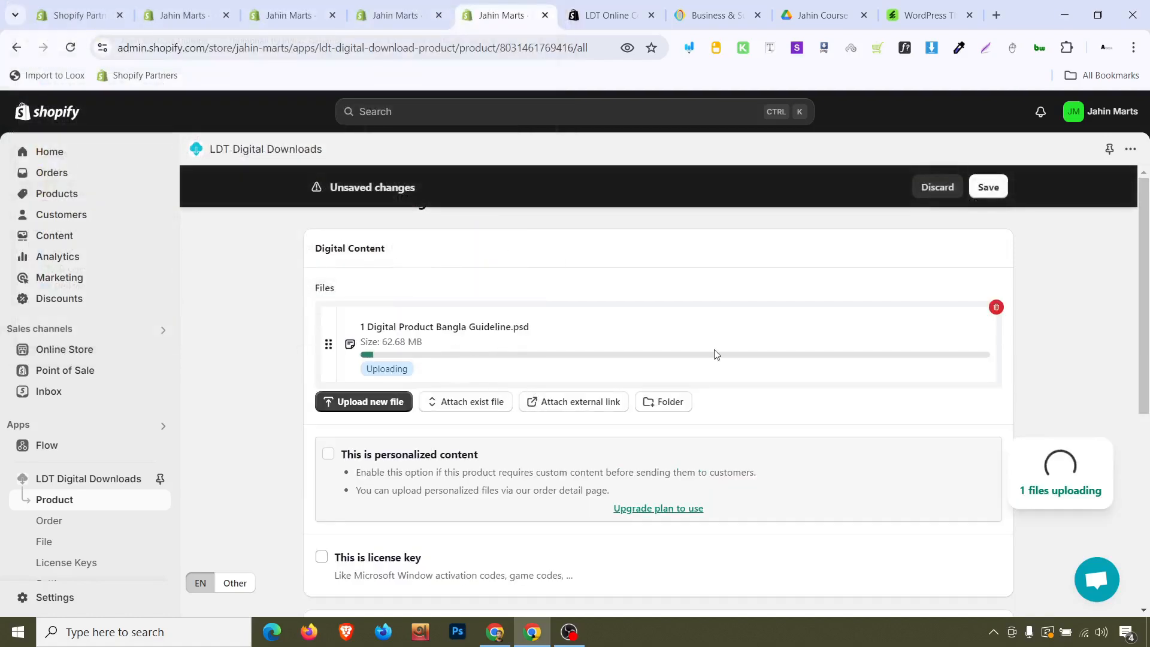
{"action": "left_click", "coordinate": [996, 307]}
Upload the retouched face thumbnail PNG from Downloads as the product's digital file
{"action": "left_click", "coordinate": [394, 362]}
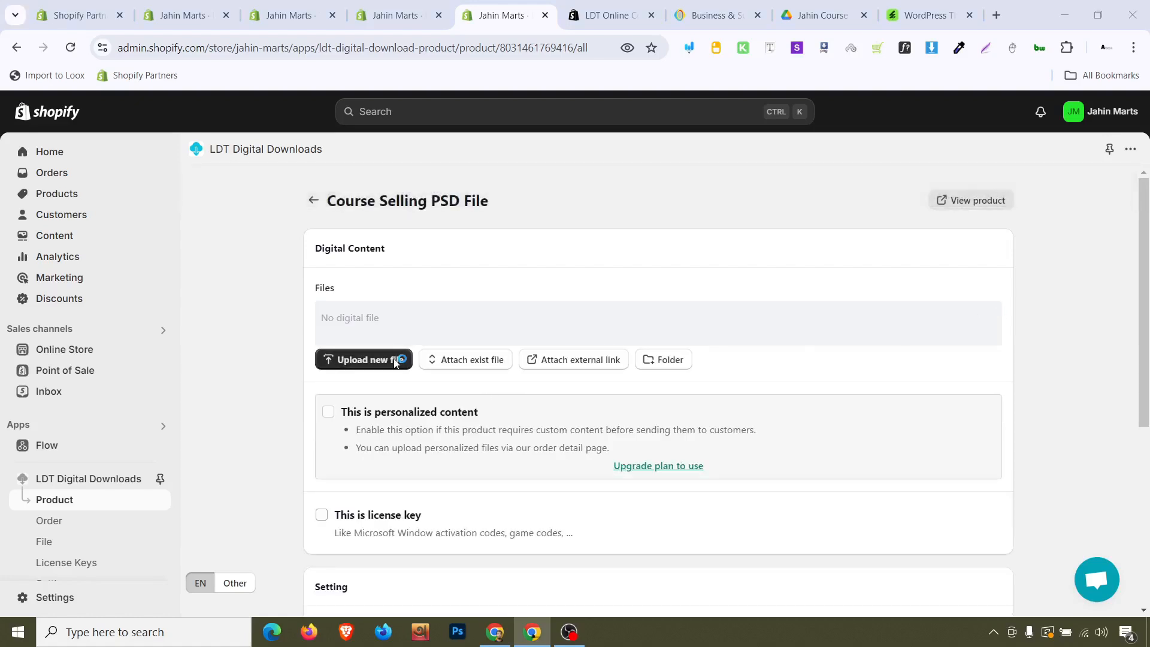
{"action": "left_click", "coordinate": [73, 158]}
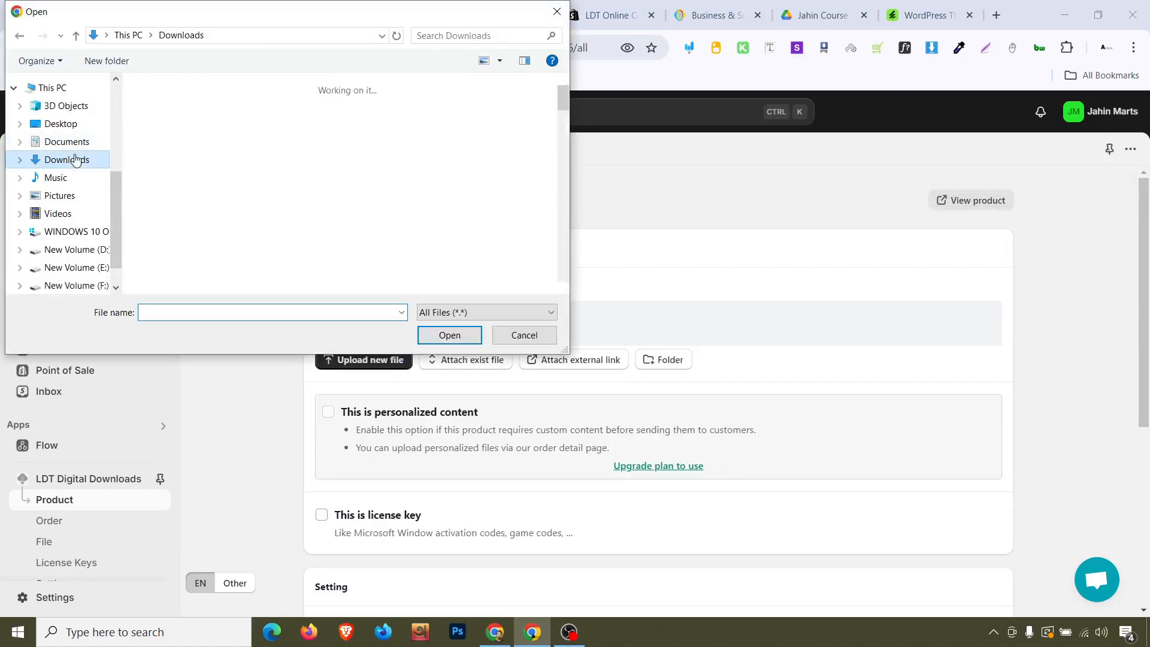
{"action": "scroll", "coordinate": [263, 162], "scroll_direction": "down", "scroll_amount": 10}
{"action": "scroll", "coordinate": [266, 165], "scroll_direction": "down", "scroll_amount": 15}
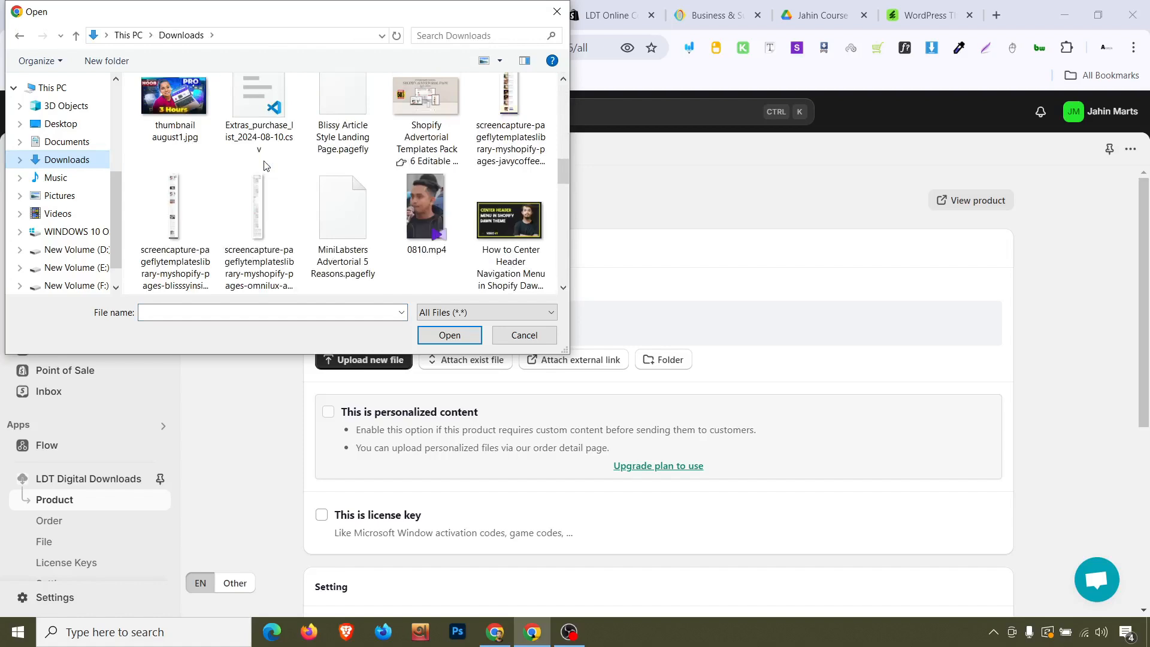
{"action": "scroll", "coordinate": [266, 165], "scroll_direction": "up", "scroll_amount": 2}
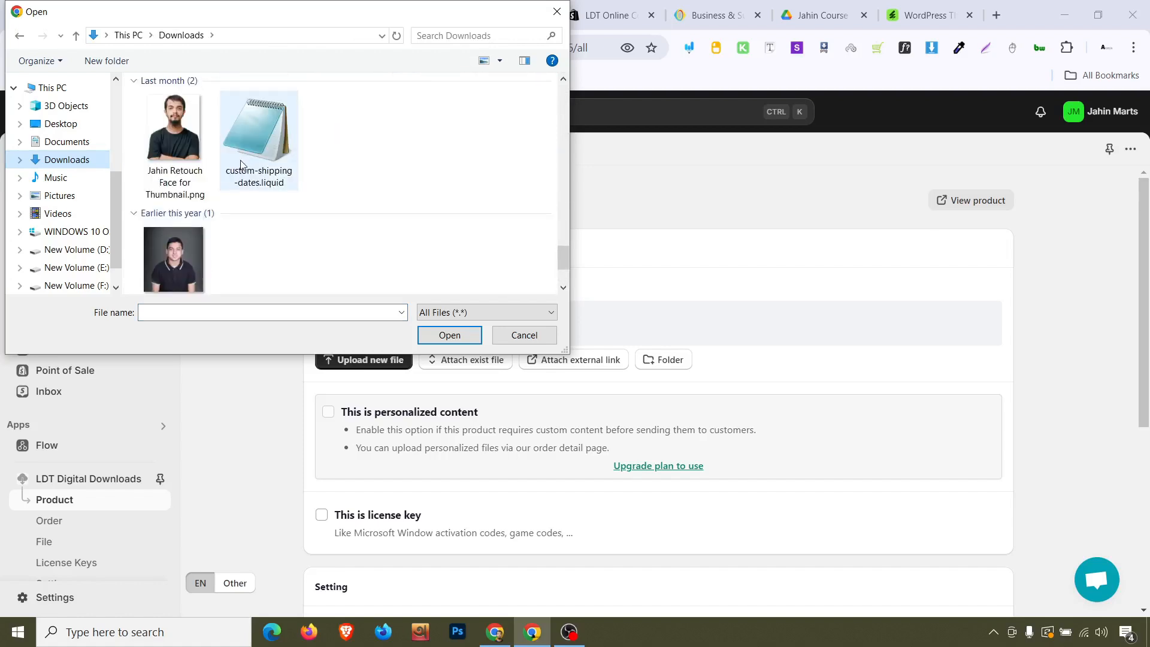
{"action": "left_click", "coordinate": [173, 131]}
{"action": "left_click", "coordinate": [449, 334]}
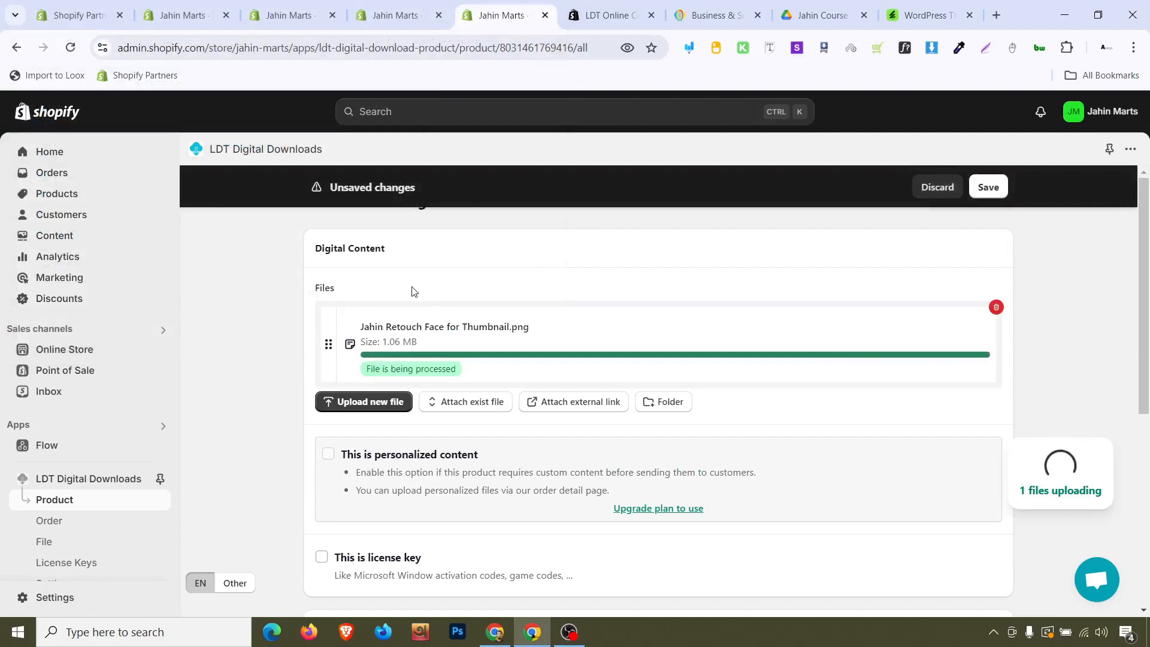
Review the file and email delivery settings, then save the digital product
{"action": "scroll", "coordinate": [412, 291], "scroll_direction": "down", "scroll_amount": 5}
{"action": "scroll", "coordinate": [412, 290], "scroll_direction": "up", "scroll_amount": 2}
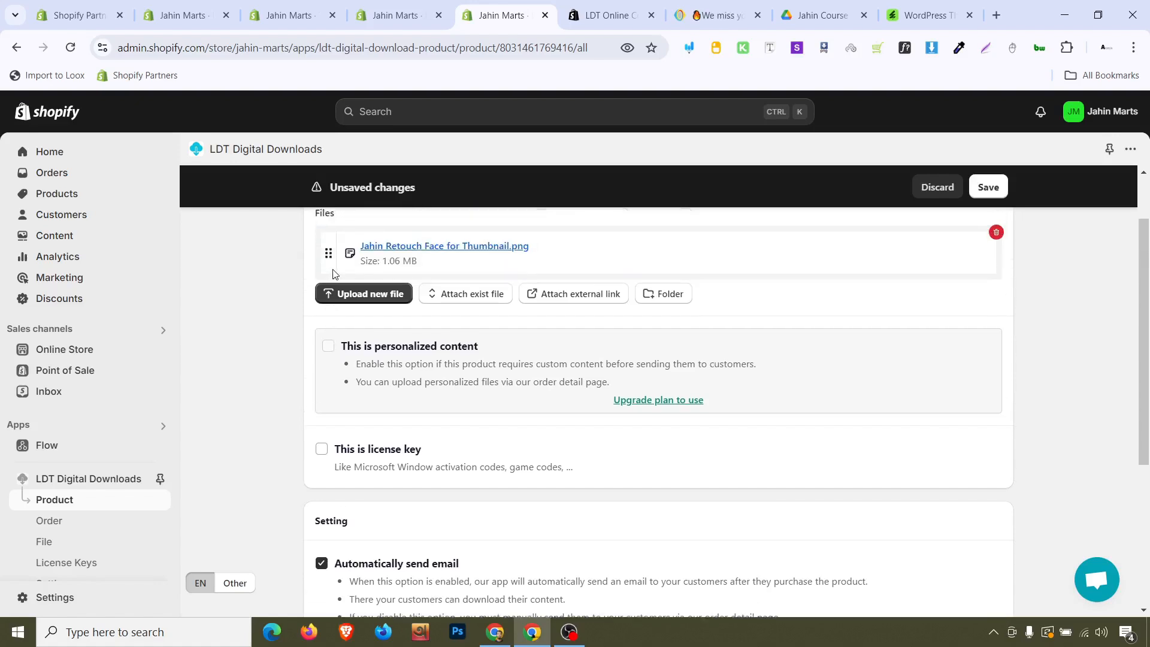
{"action": "scroll", "coordinate": [334, 274], "scroll_direction": "up", "scroll_amount": 1}
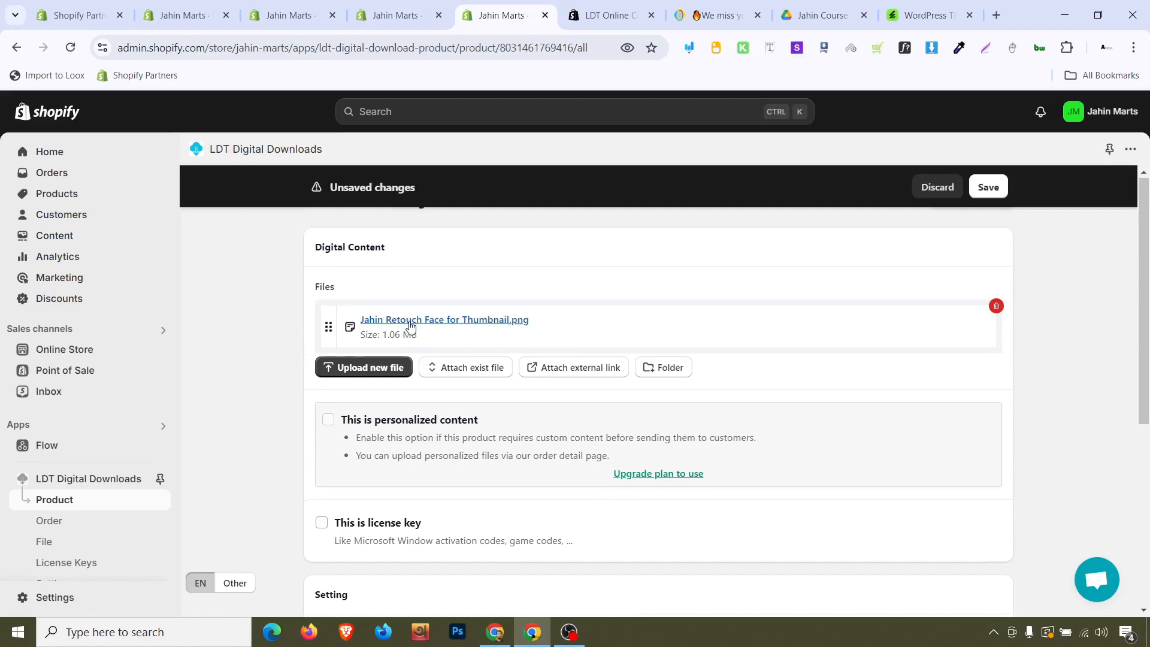
{"action": "scroll", "coordinate": [411, 328], "scroll_direction": "down", "scroll_amount": 4}
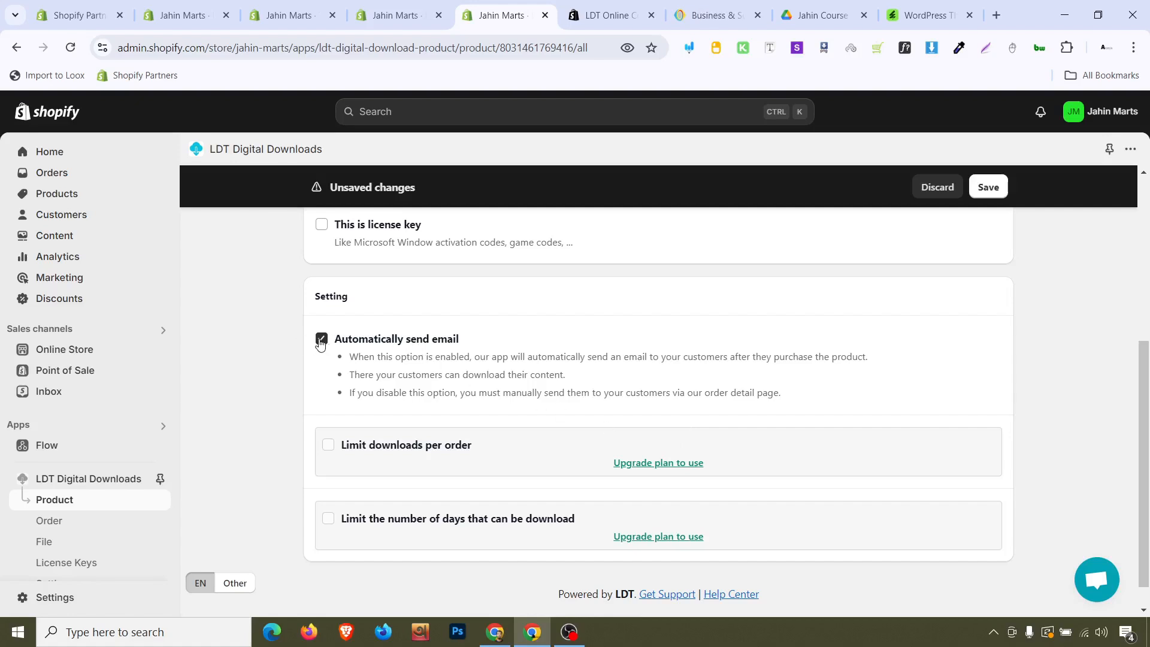
{"action": "scroll", "coordinate": [546, 412], "scroll_direction": "down", "scroll_amount": 1}
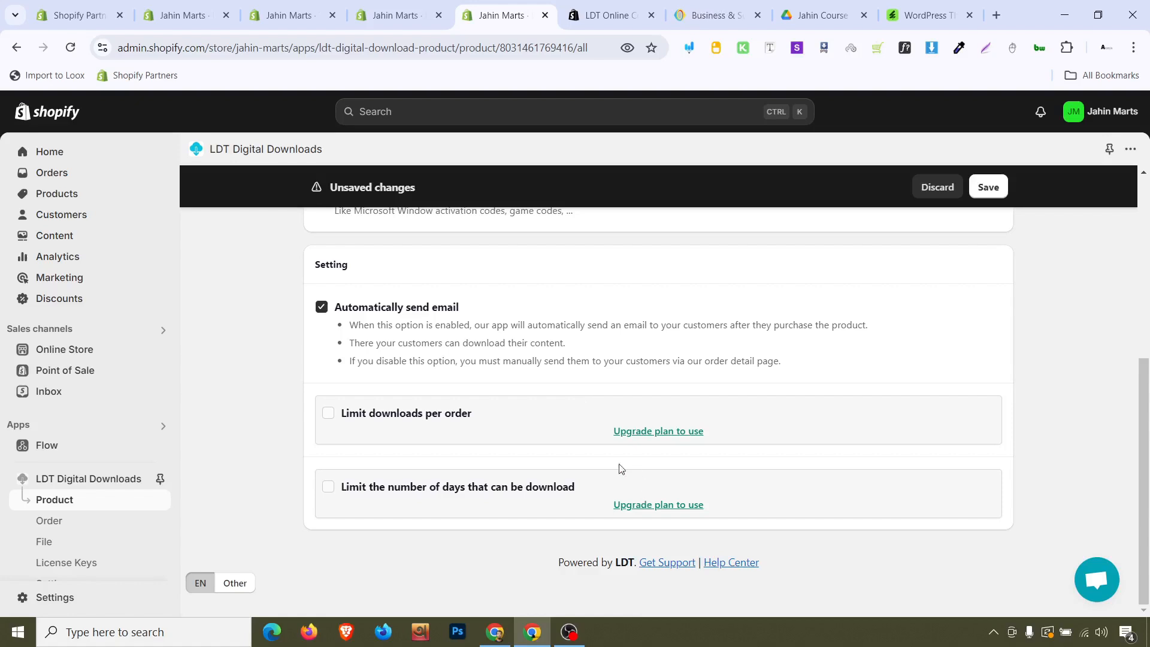
{"action": "scroll", "coordinate": [54, 530], "scroll_direction": "down", "scroll_amount": 2}
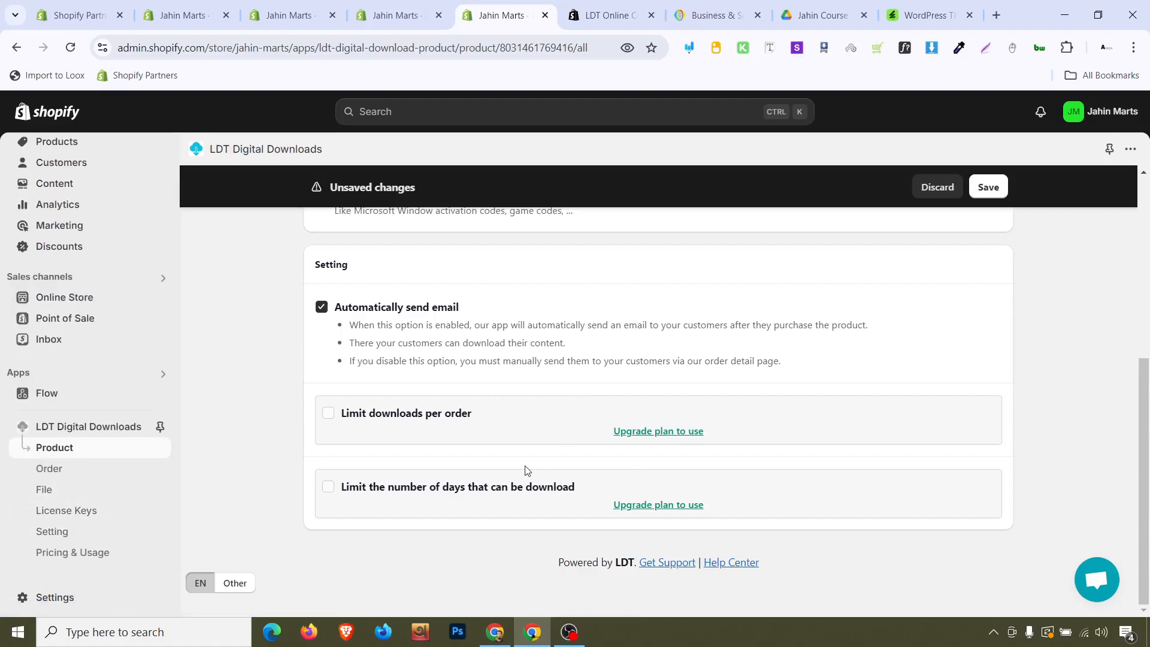
{"action": "scroll", "coordinate": [655, 489], "scroll_direction": "up", "scroll_amount": 4}
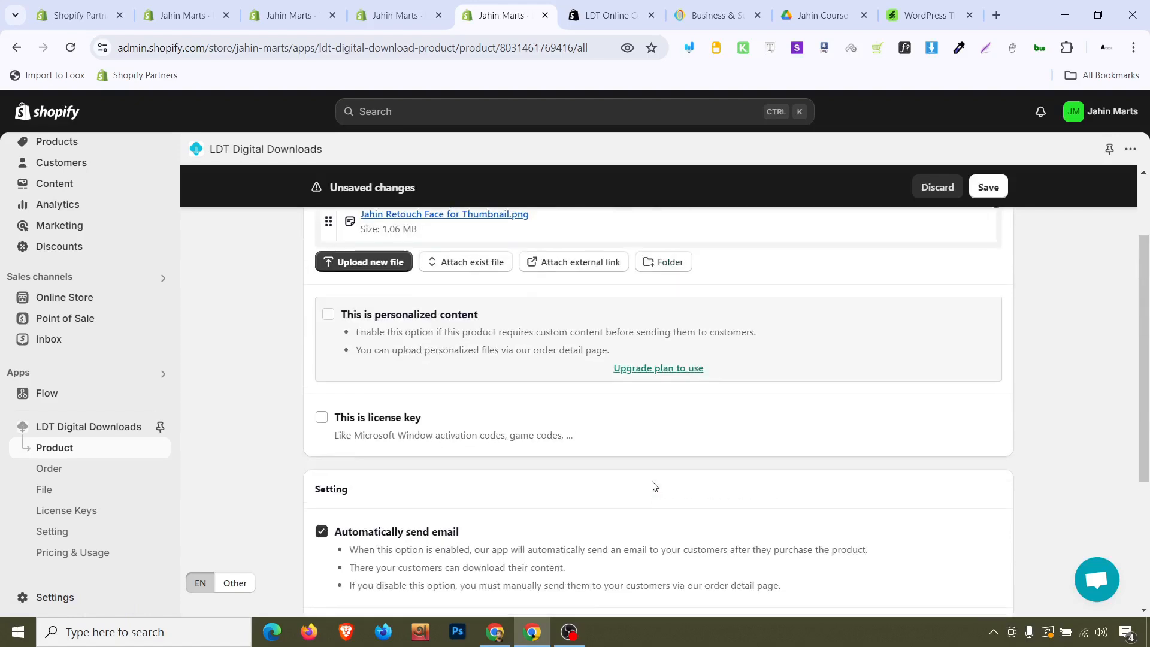
{"action": "scroll", "coordinate": [649, 479], "scroll_direction": "up", "scroll_amount": 2}
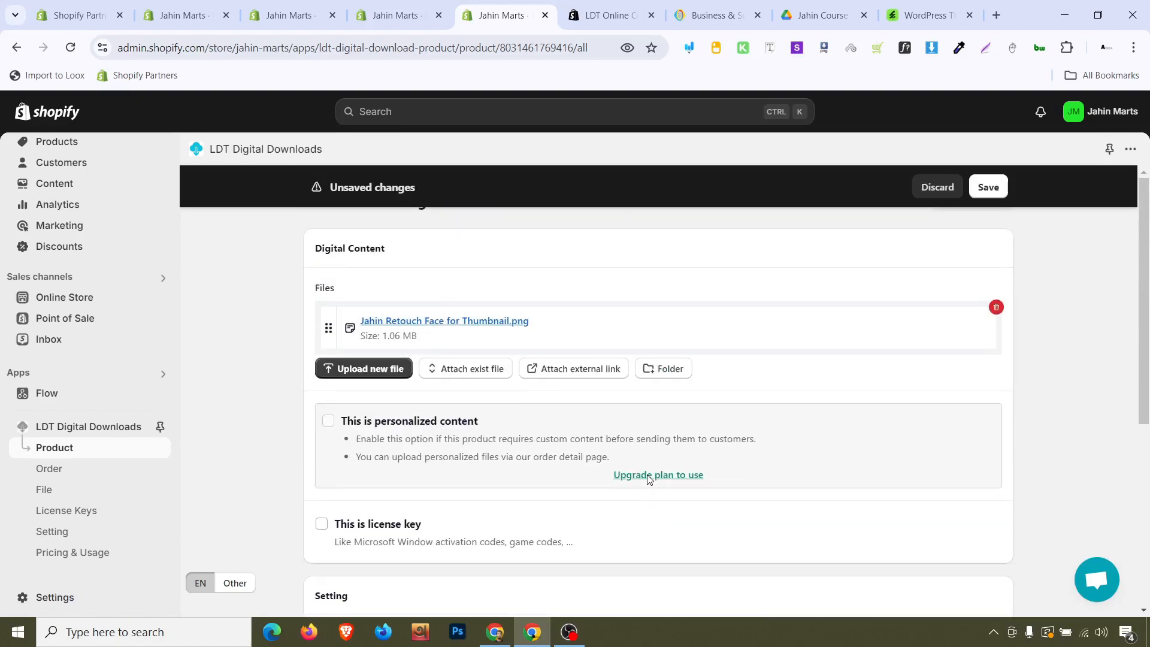
{"action": "left_click", "coordinate": [988, 187]}
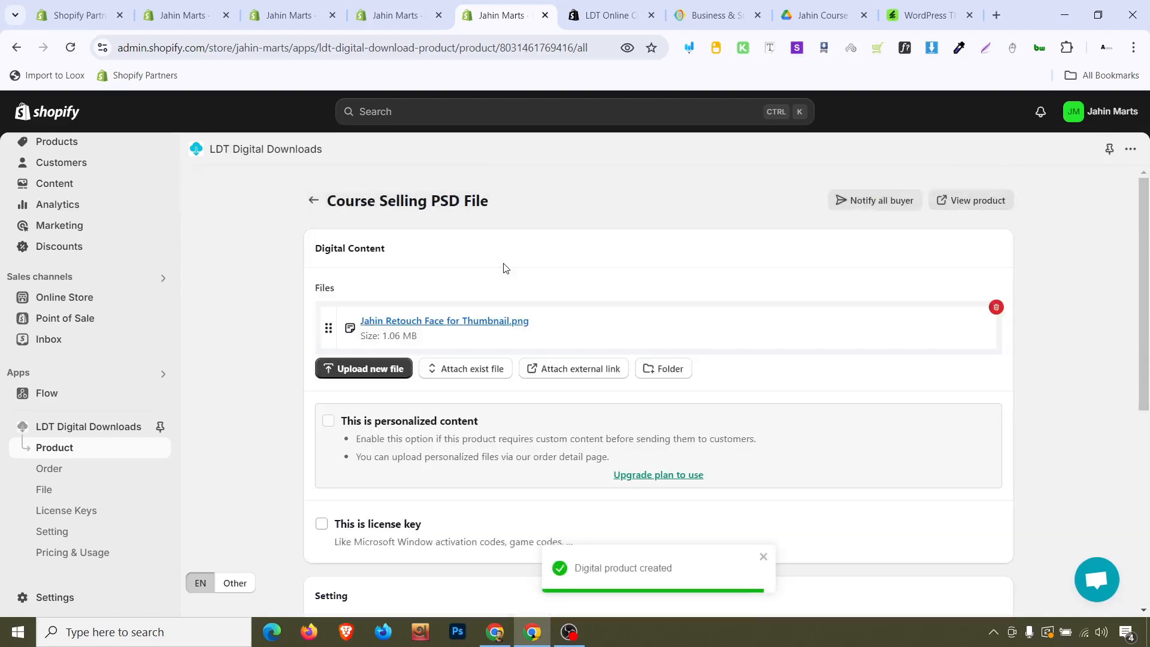
Open the product's admin page in a new tab, then return to the app tab
{"action": "scroll", "coordinate": [506, 267], "scroll_direction": "down", "scroll_amount": 6}
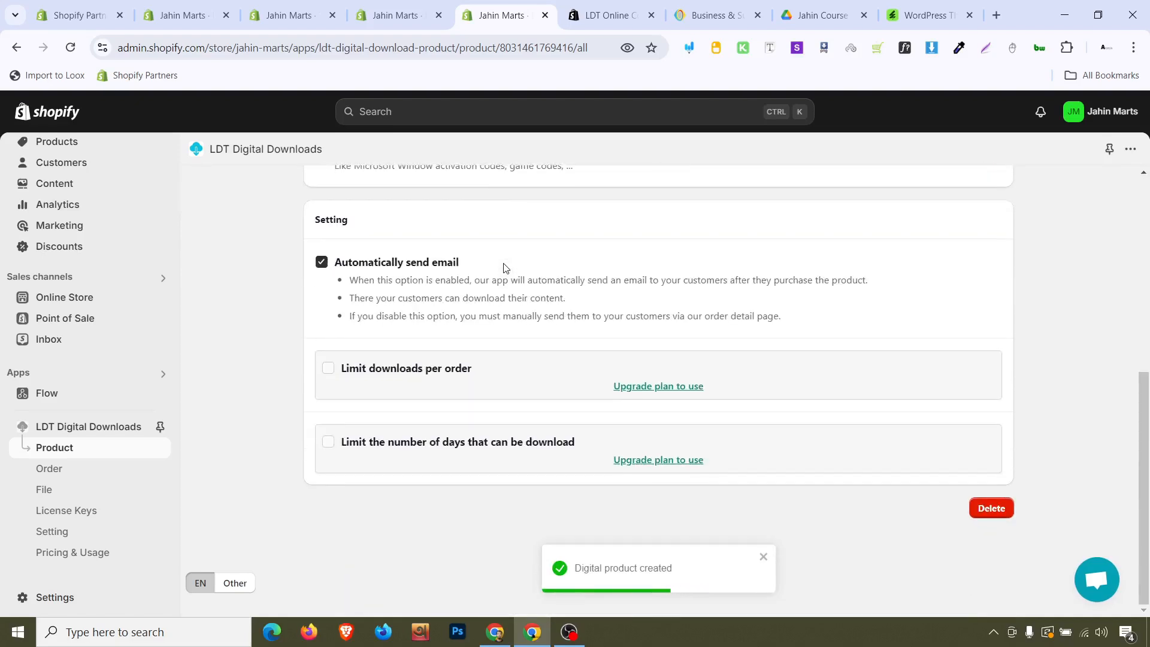
{"action": "scroll", "coordinate": [510, 265], "scroll_direction": "up", "scroll_amount": 6}
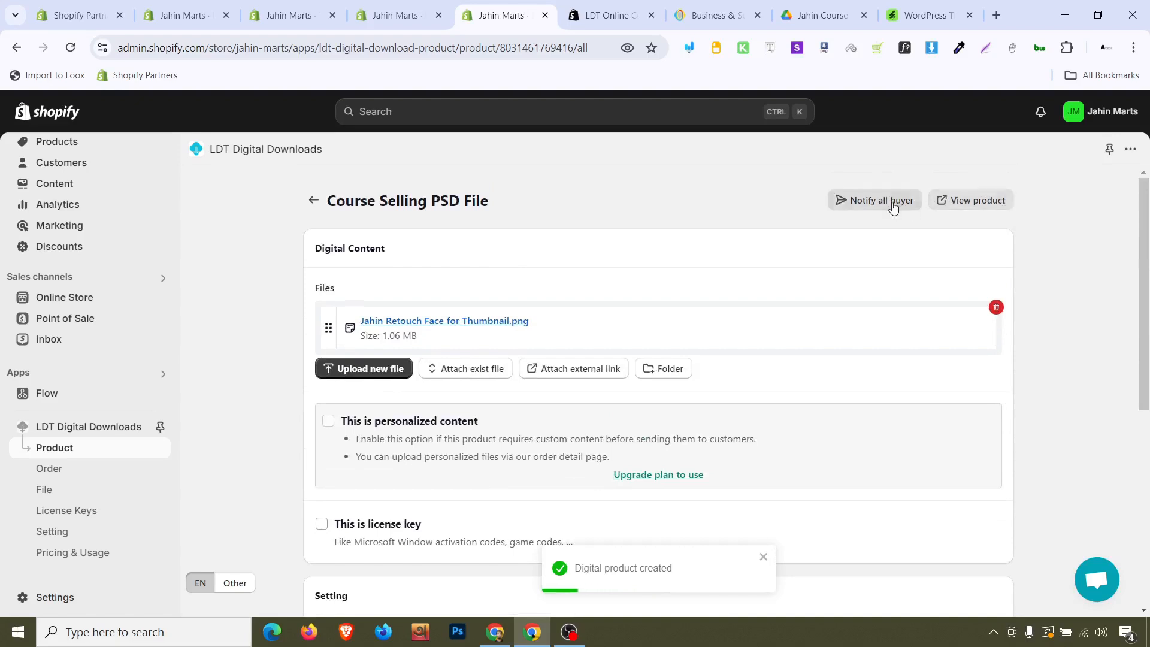
{"action": "left_click", "coordinate": [963, 201]}
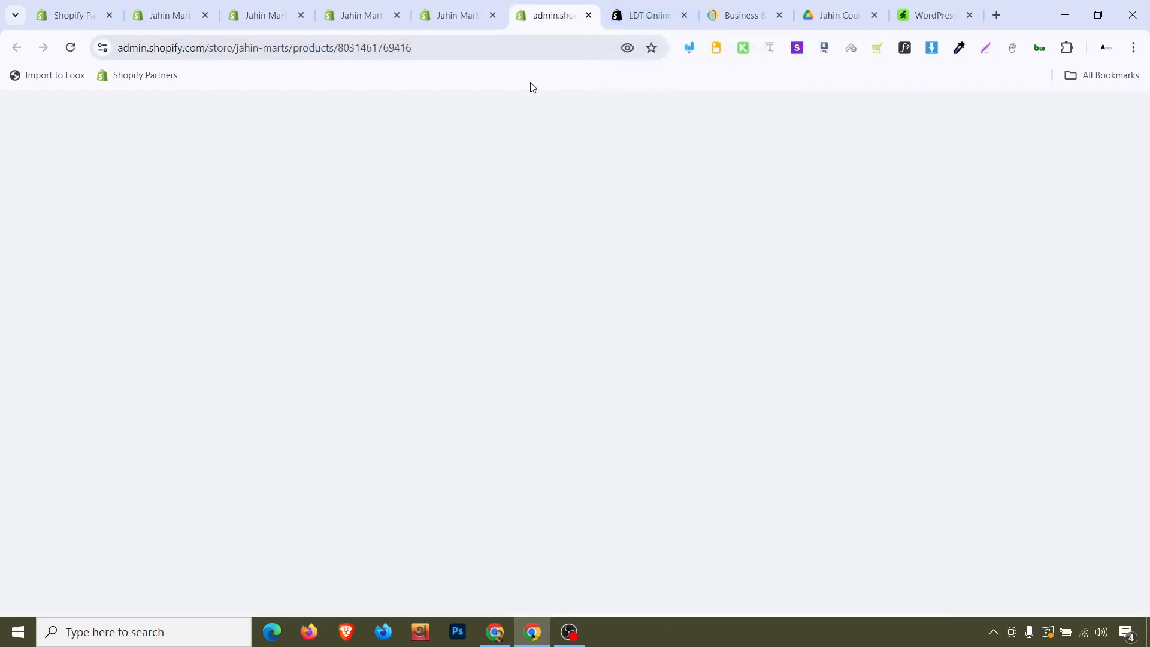
{"action": "left_click", "coordinate": [489, 5]}
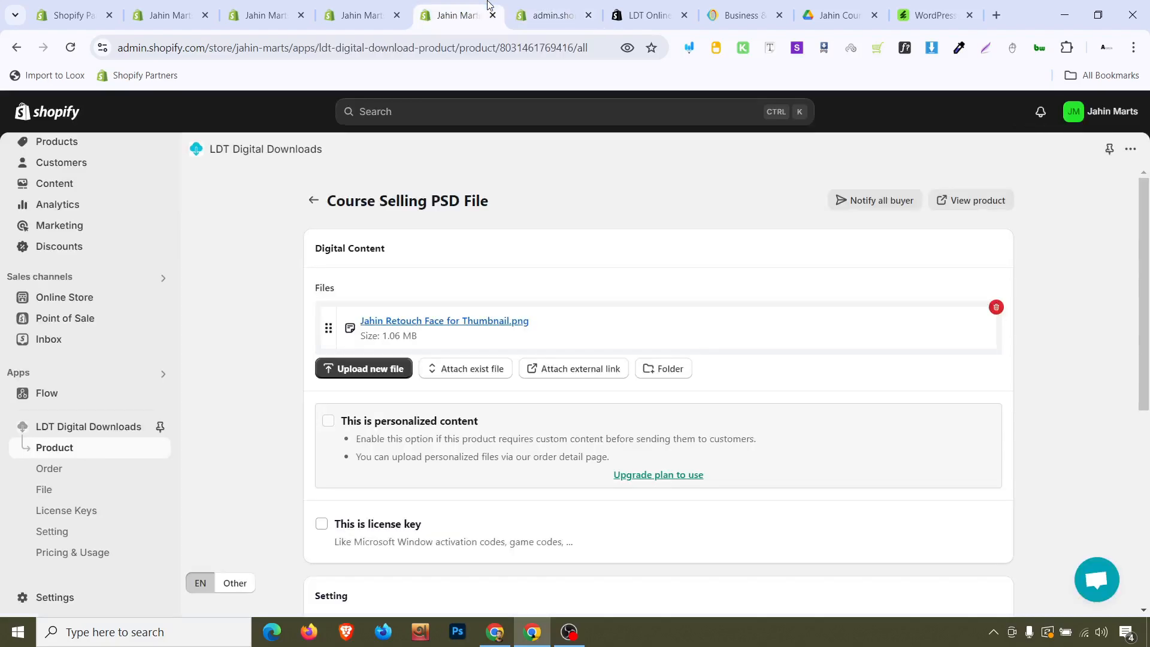
Open the (for testing) Bogus Gateway among third-party payment providers in the store's payment settings
{"action": "left_click", "coordinate": [87, 598]}
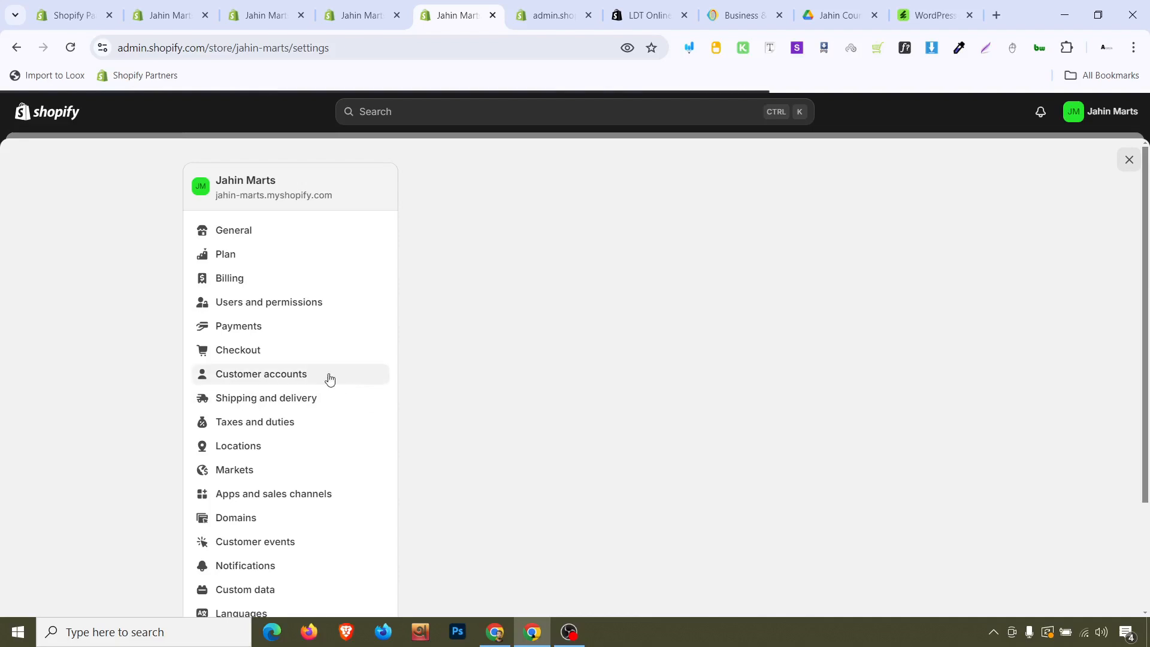
{"action": "left_click", "coordinate": [293, 326]}
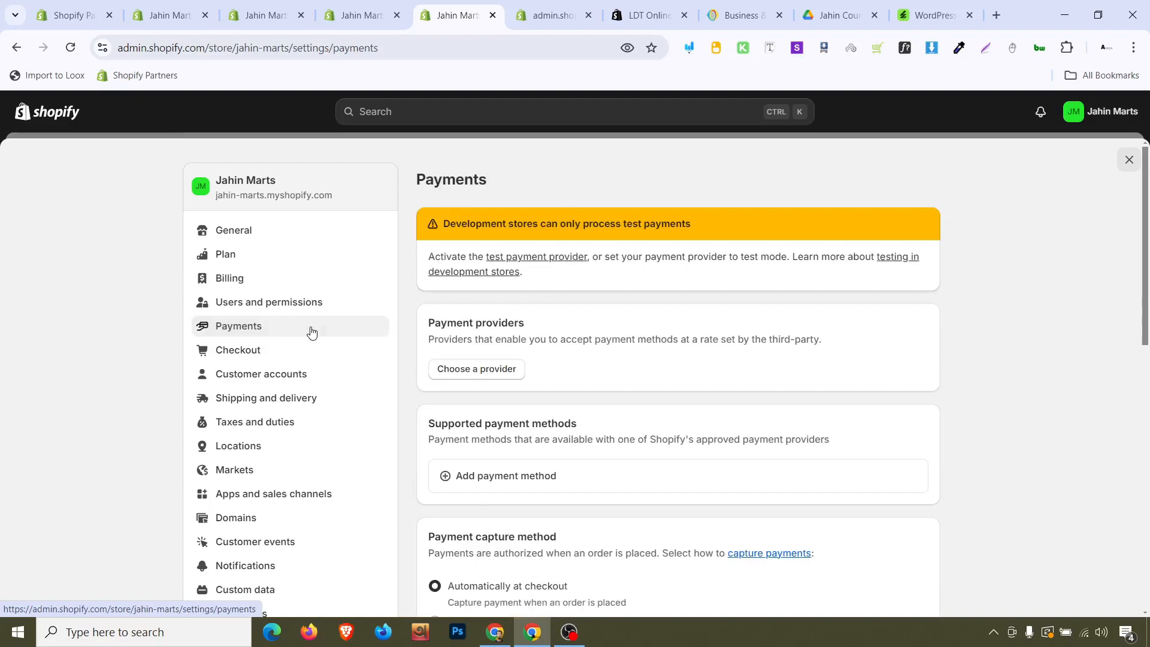
{"action": "left_click", "coordinate": [490, 384]}
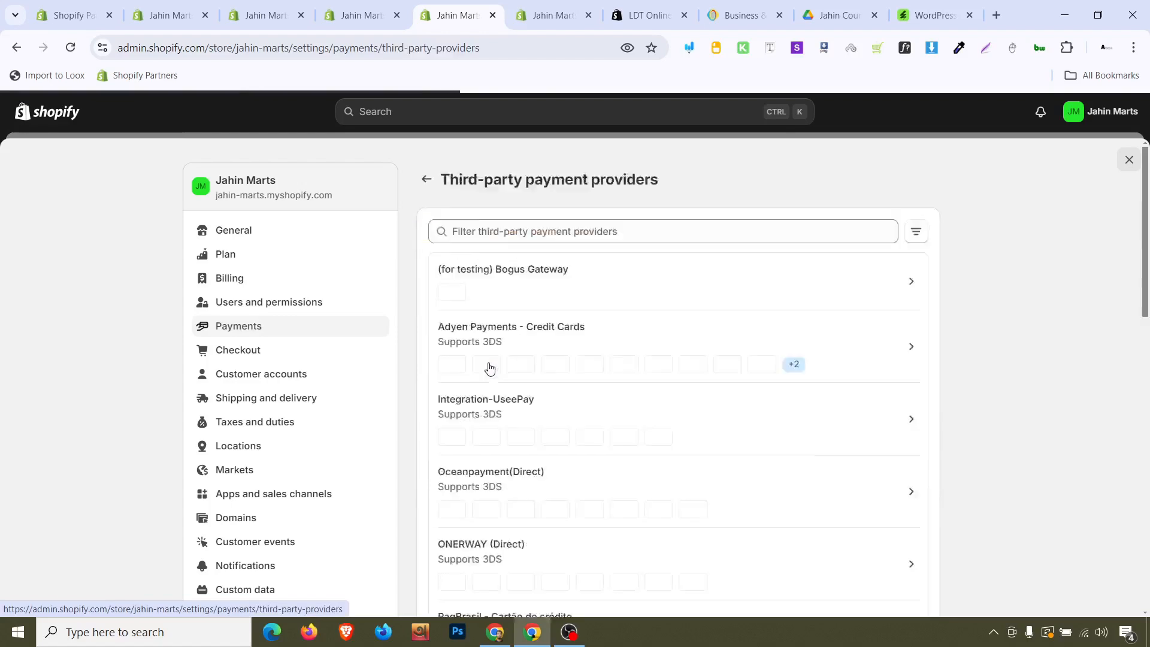
{"action": "scroll", "coordinate": [490, 369], "scroll_direction": "down", "scroll_amount": 5}
{"action": "scroll", "coordinate": [490, 368], "scroll_direction": "up", "scroll_amount": 1}
{"action": "scroll", "coordinate": [489, 367], "scroll_direction": "up", "scroll_amount": 4}
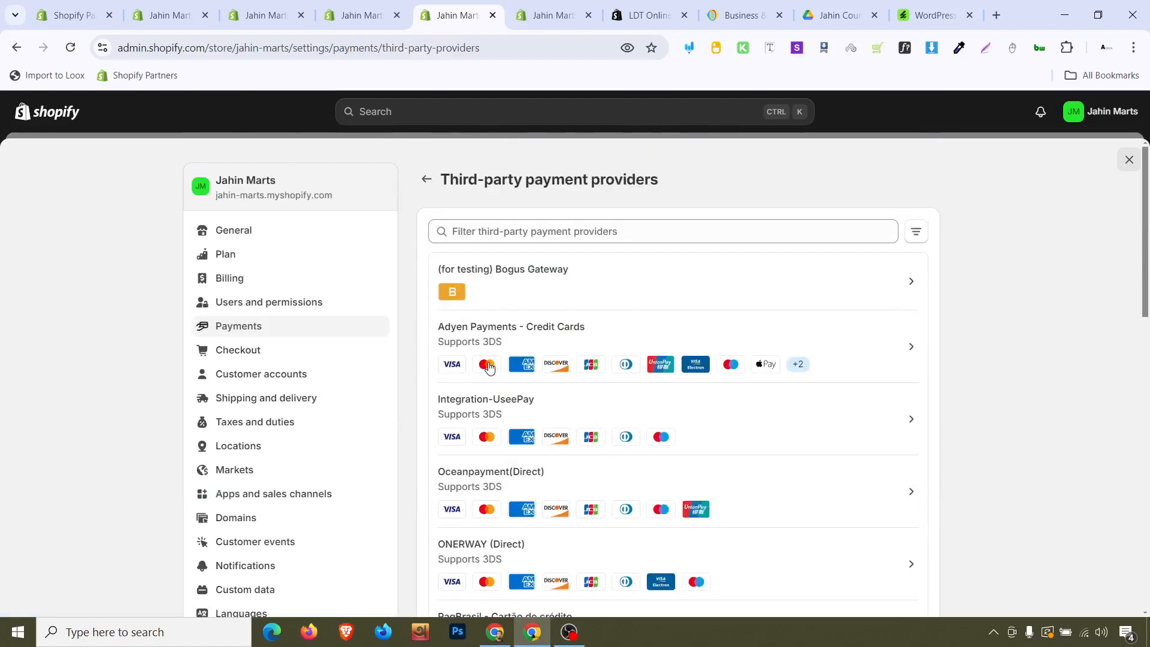
{"action": "left_click", "coordinate": [534, 281]}
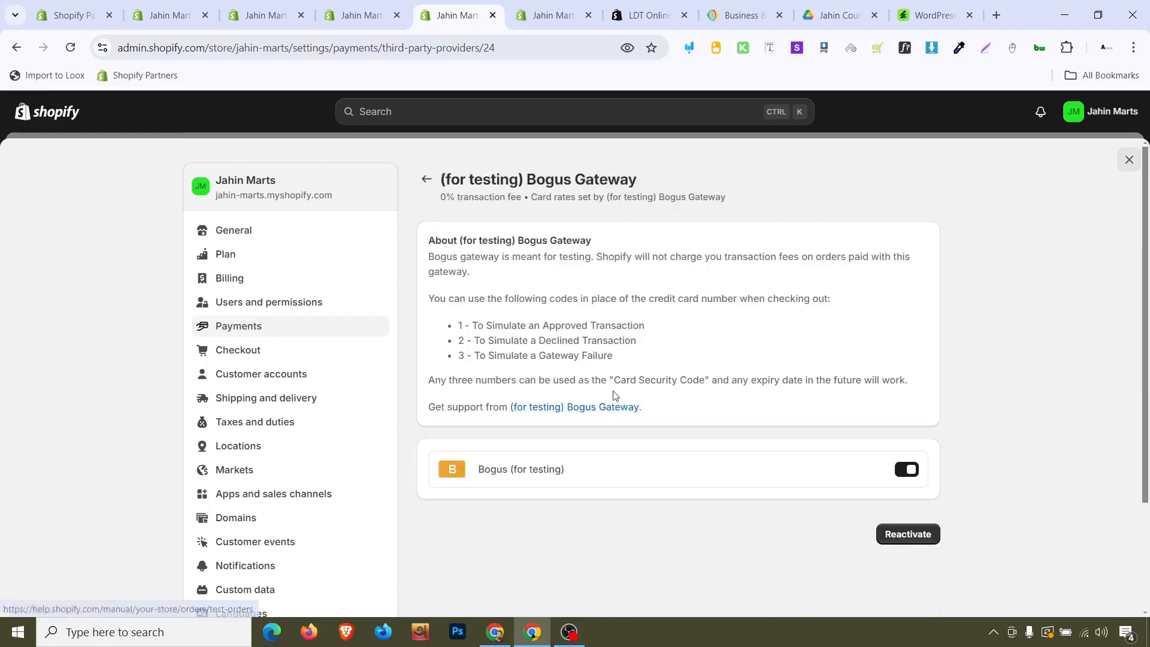
Open the gateway's support link in a new tab and activate the Bogus Gateway
{"action": "right_click", "coordinate": [585, 412]}
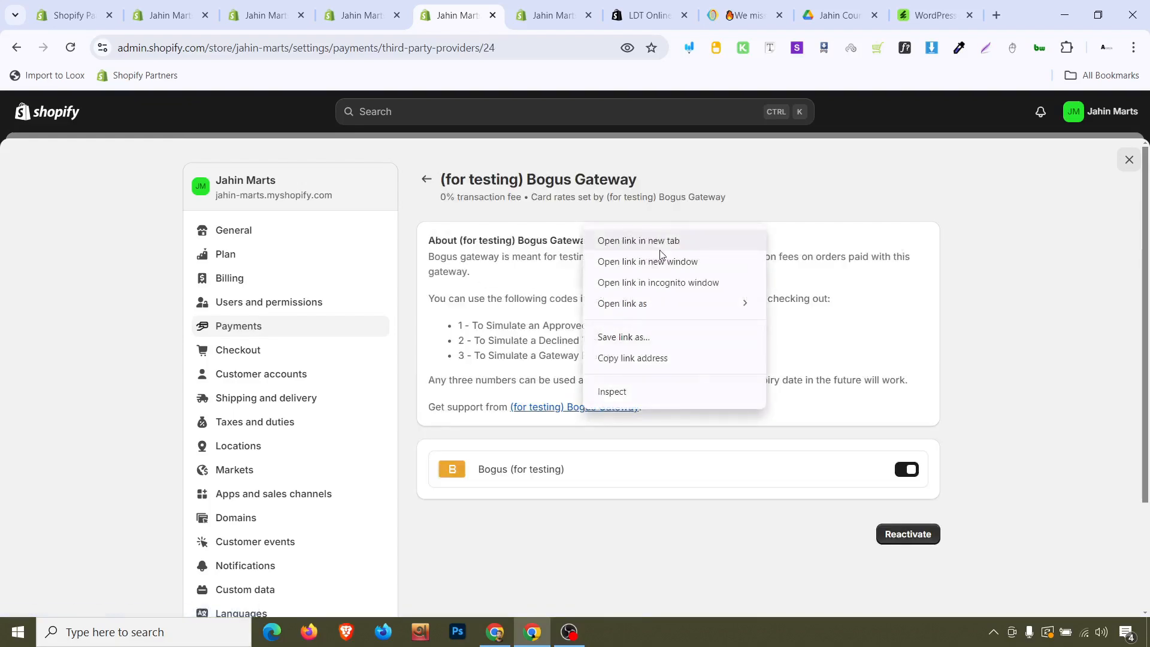
{"action": "left_click", "coordinate": [635, 240]}
{"action": "left_click", "coordinate": [892, 533]}
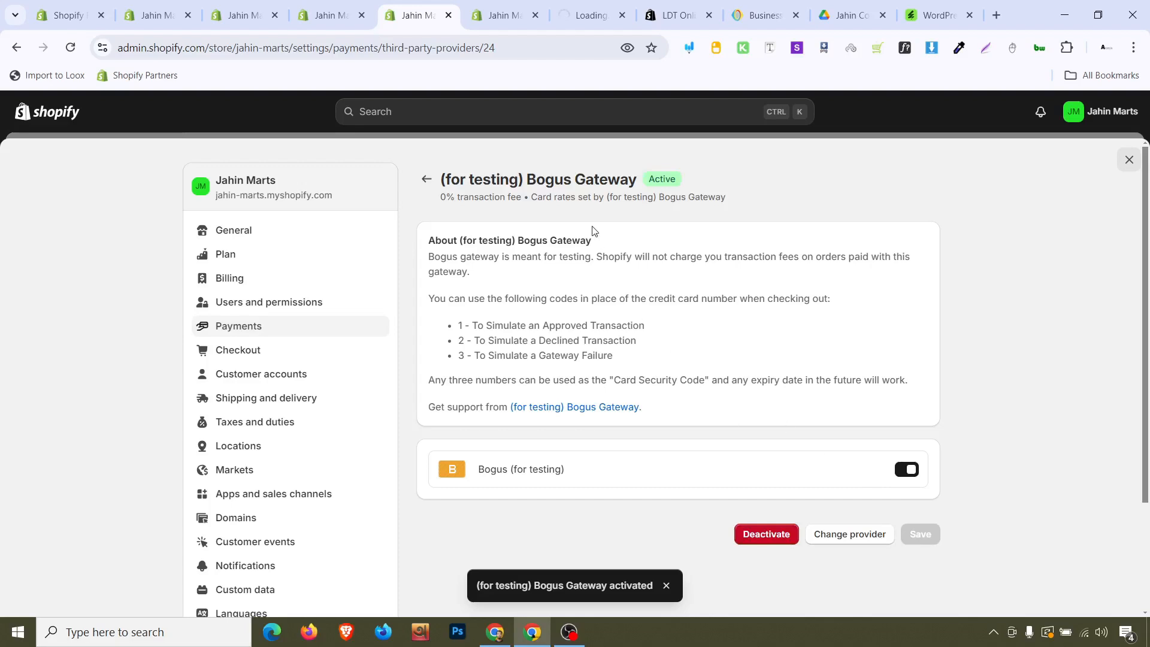
Switch to the new tab with the test orders help page
{"action": "left_click", "coordinate": [563, 15]}
{"action": "left_click", "coordinate": [500, 15]}
{"action": "left_click", "coordinate": [590, 15]}
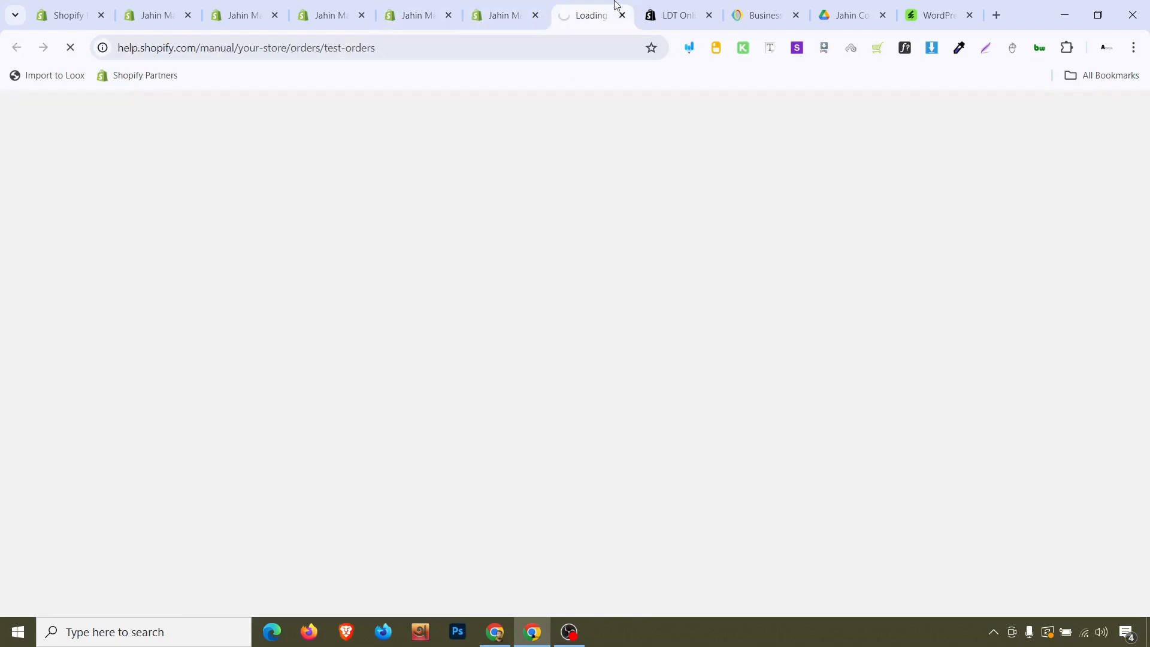
Copy the product title Course Selling PSD File from its admin page
{"action": "left_click", "coordinate": [435, 7]}
{"action": "left_click", "coordinate": [353, 5]}
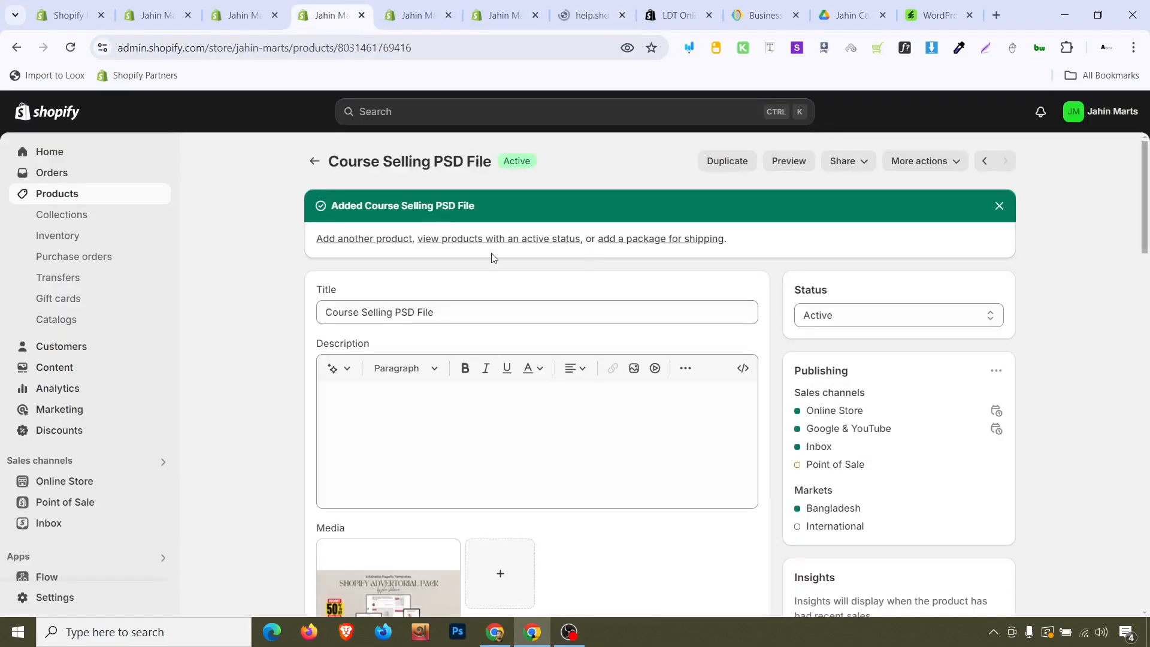
{"action": "triple_click", "coordinate": [397, 162]}
{"action": "right_click", "coordinate": [397, 161]}
{"action": "left_click", "coordinate": [426, 175]}
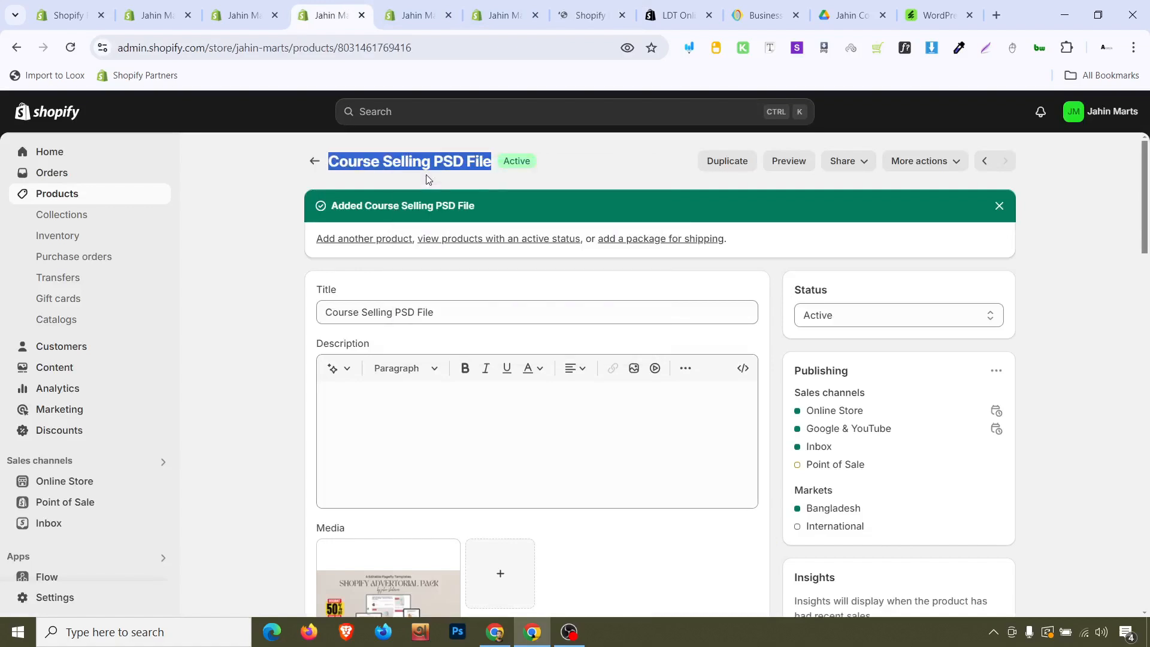
Open a preview of the current Dawn theme storefront in a new tab
{"action": "left_click", "coordinate": [229, 9]}
{"action": "left_click", "coordinate": [914, 524]}
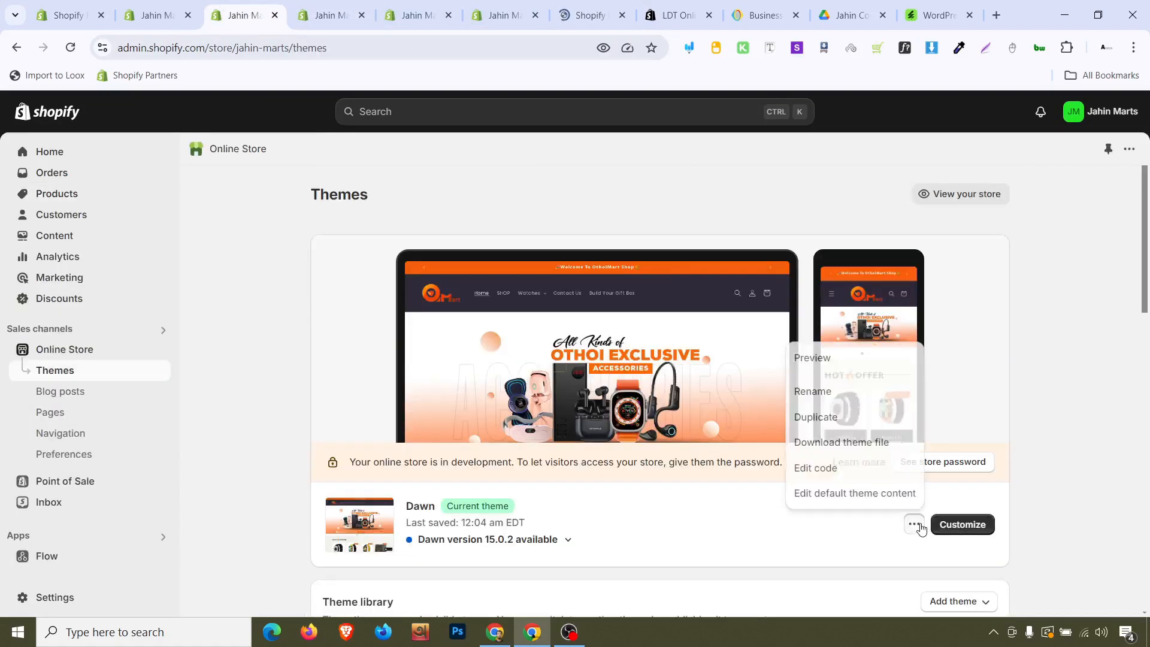
{"action": "left_click", "coordinate": [868, 368]}
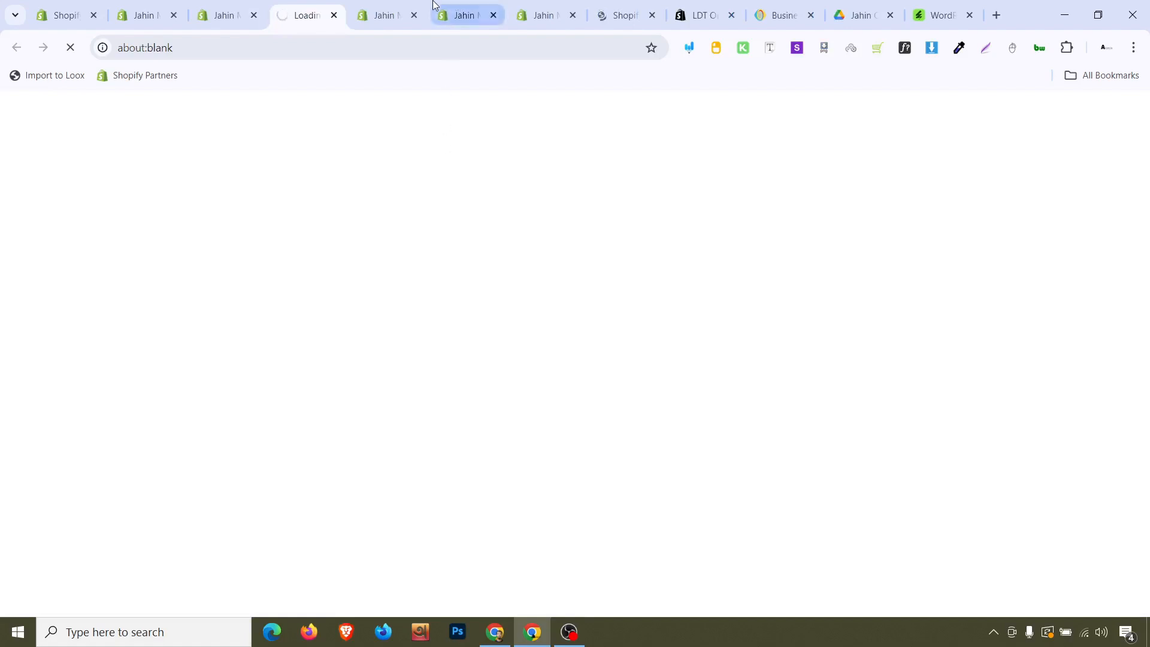
{"action": "left_click", "coordinate": [628, 15]}
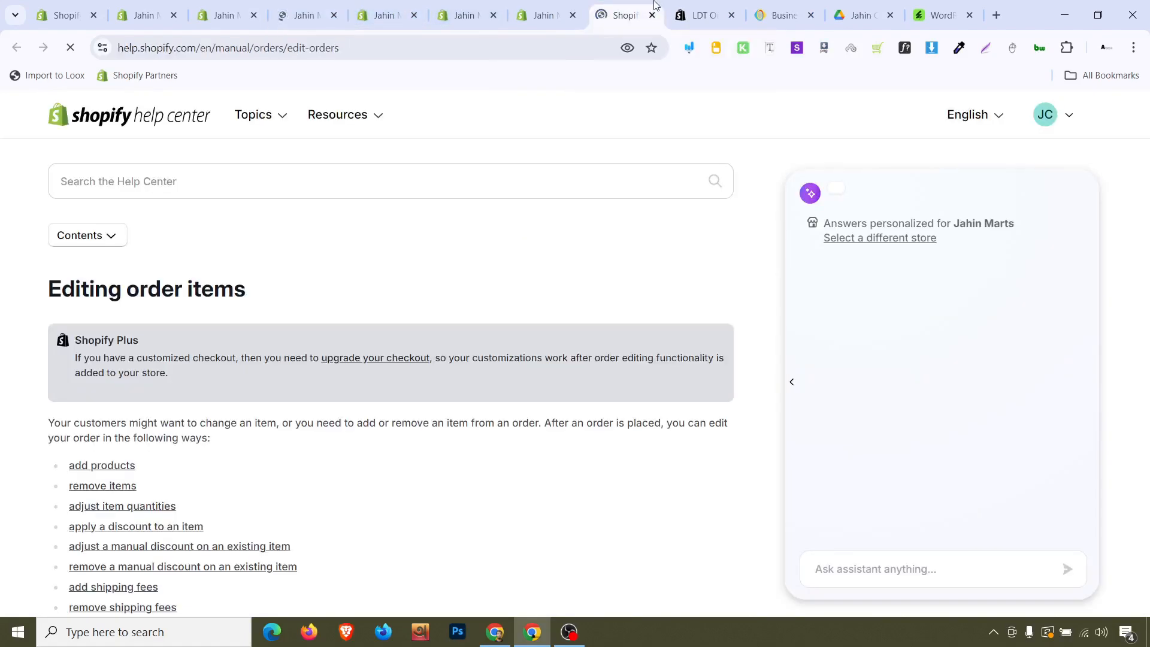
{"action": "scroll", "coordinate": [443, 270], "scroll_direction": "down", "scroll_amount": 5}
{"action": "scroll", "coordinate": [440, 268], "scroll_direction": "down", "scroll_amount": 6}
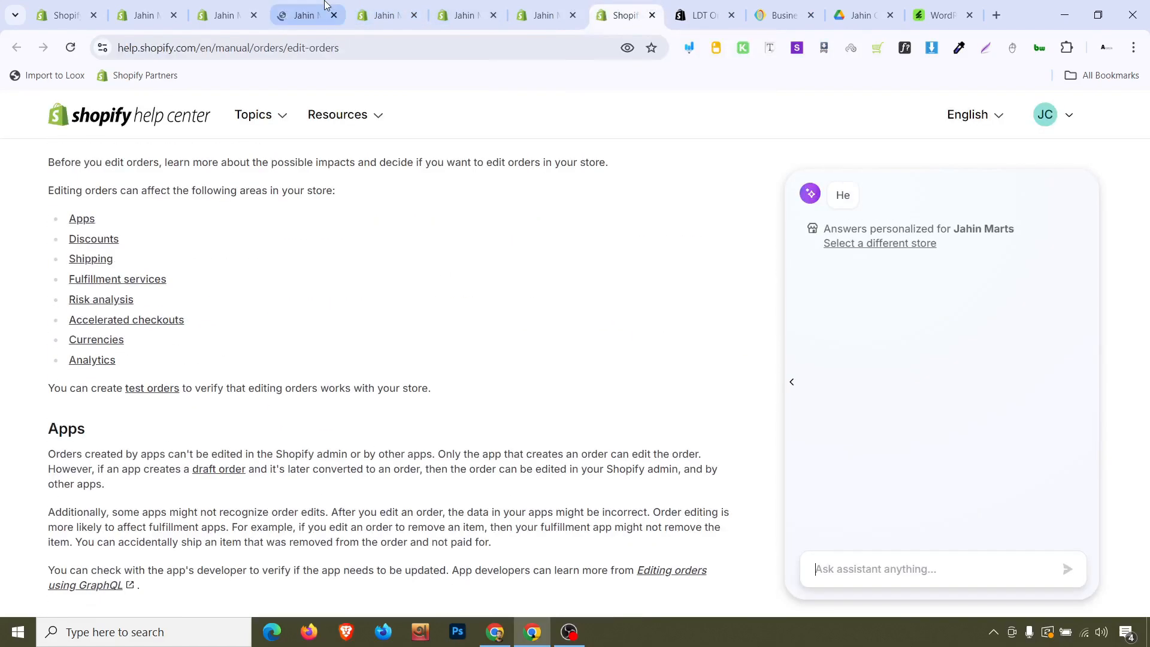
{"action": "left_click_drag", "start_coordinate": [302, 15], "coordinate": [603, 6]}
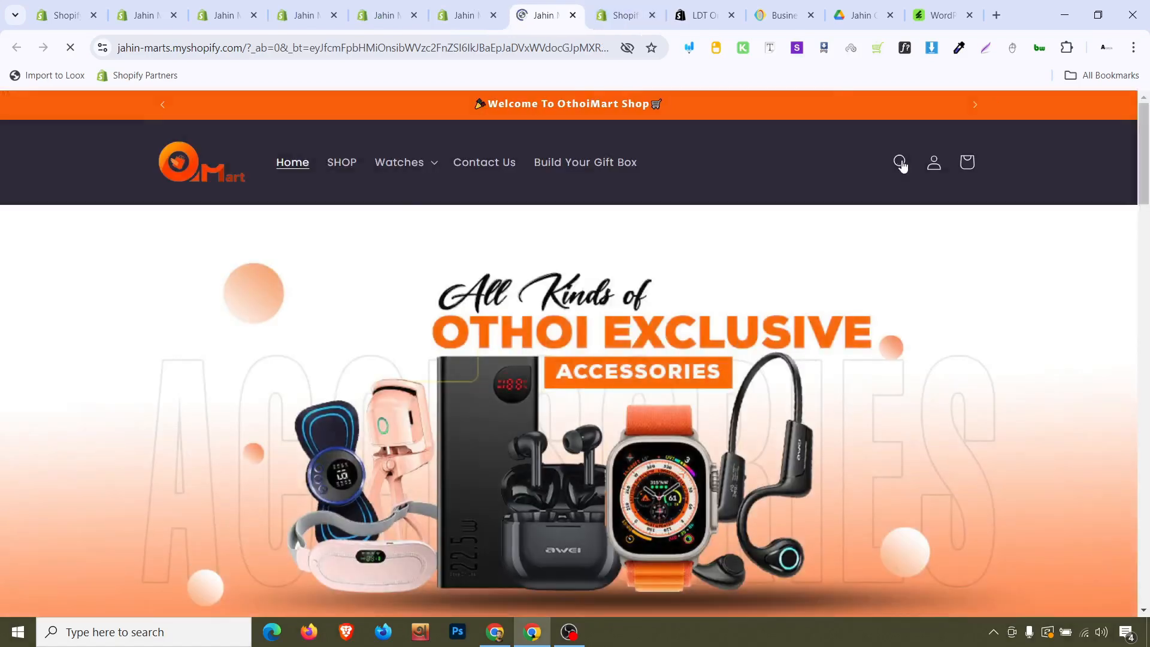
Search the storefront for Course Selling PSD File and open its product page
{"action": "left_click", "coordinate": [901, 162]}
{"action": "left_click", "coordinate": [495, 164]}
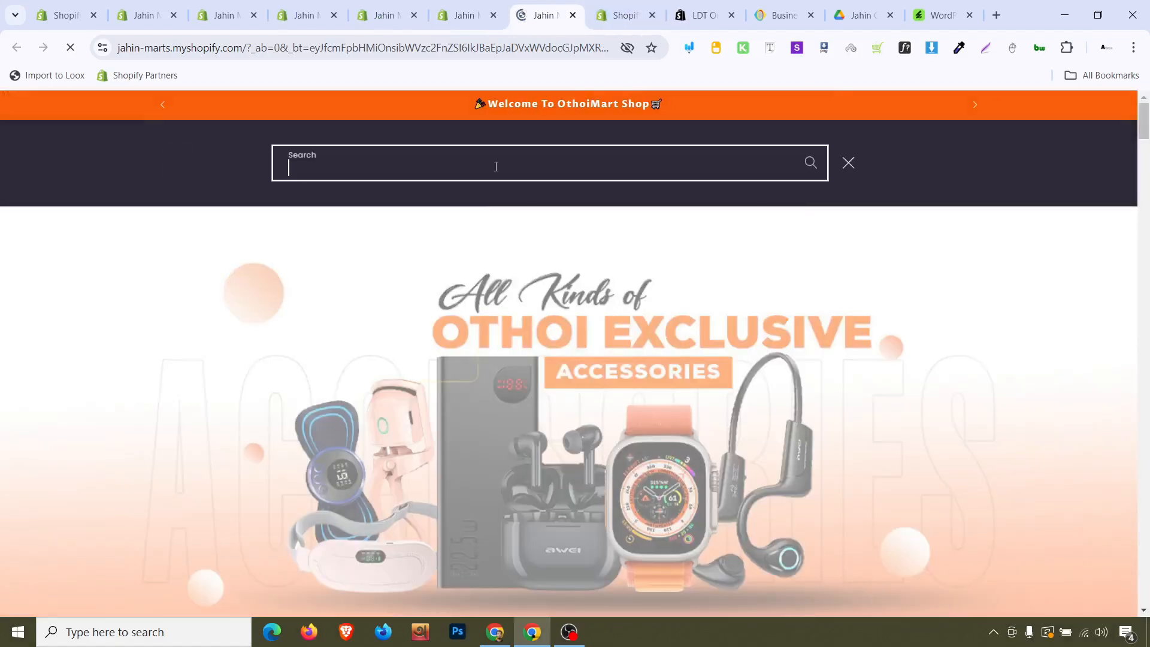
{"action": "key", "text": "ctrl+v"}
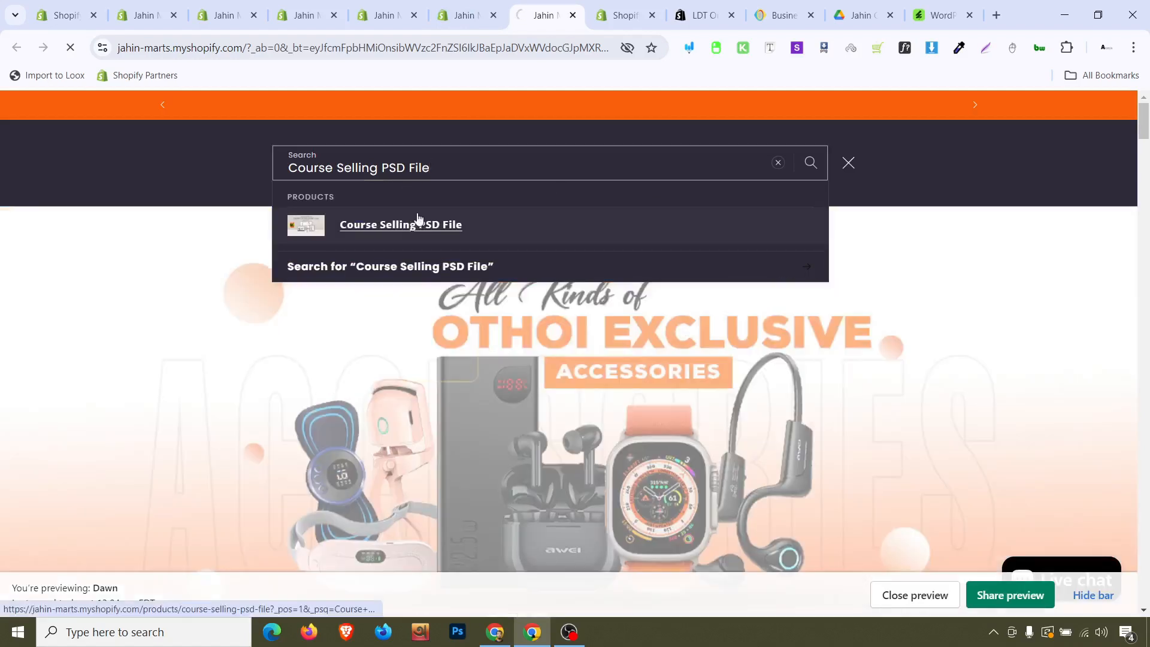
{"action": "left_click", "coordinate": [411, 211]}
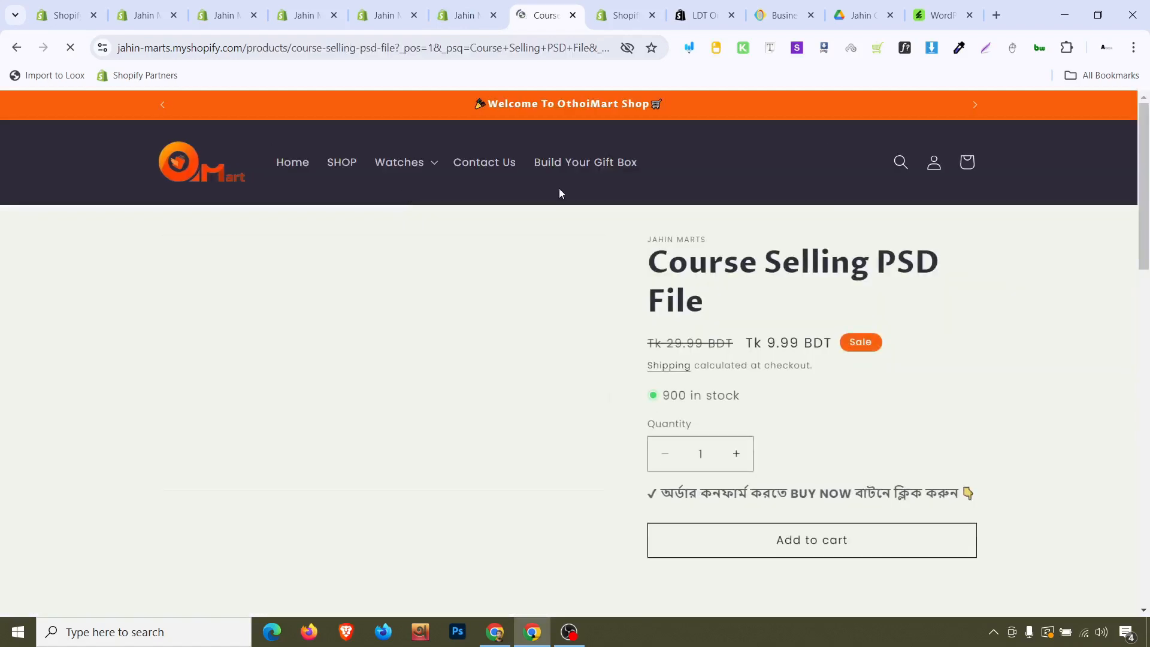
Start checkout with Buy it now and choose Credit card as the payment method
{"action": "scroll", "coordinate": [815, 527], "scroll_direction": "down", "scroll_amount": 3}
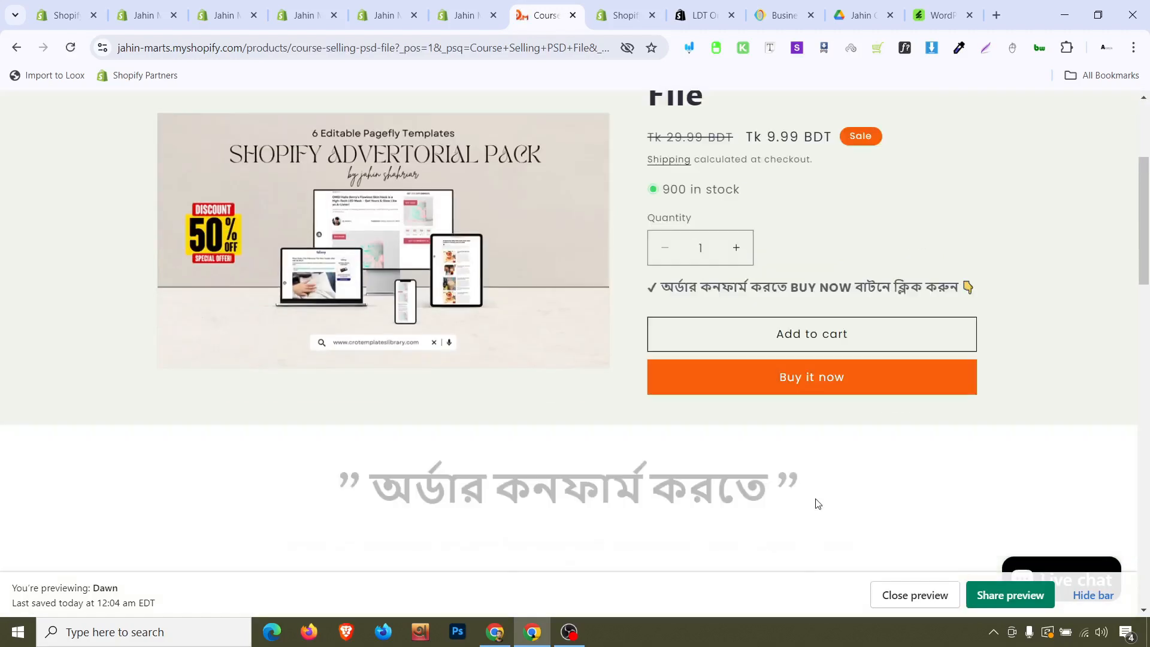
{"action": "left_click", "coordinate": [833, 378]}
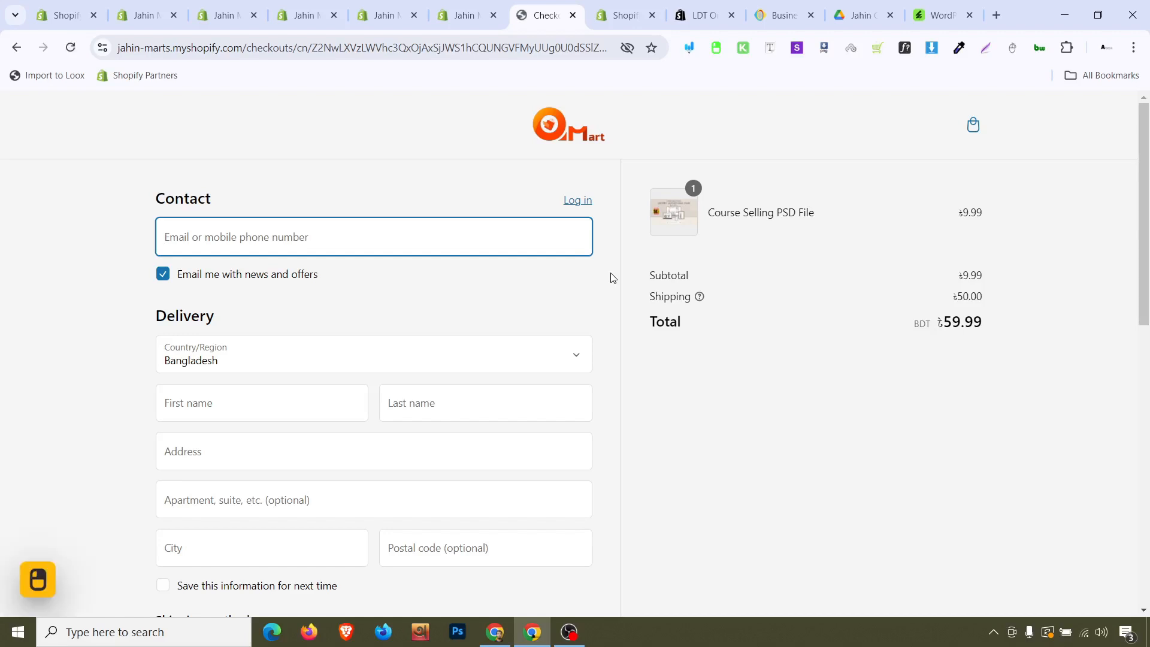
{"action": "scroll", "coordinate": [503, 409], "scroll_direction": "down", "scroll_amount": 10}
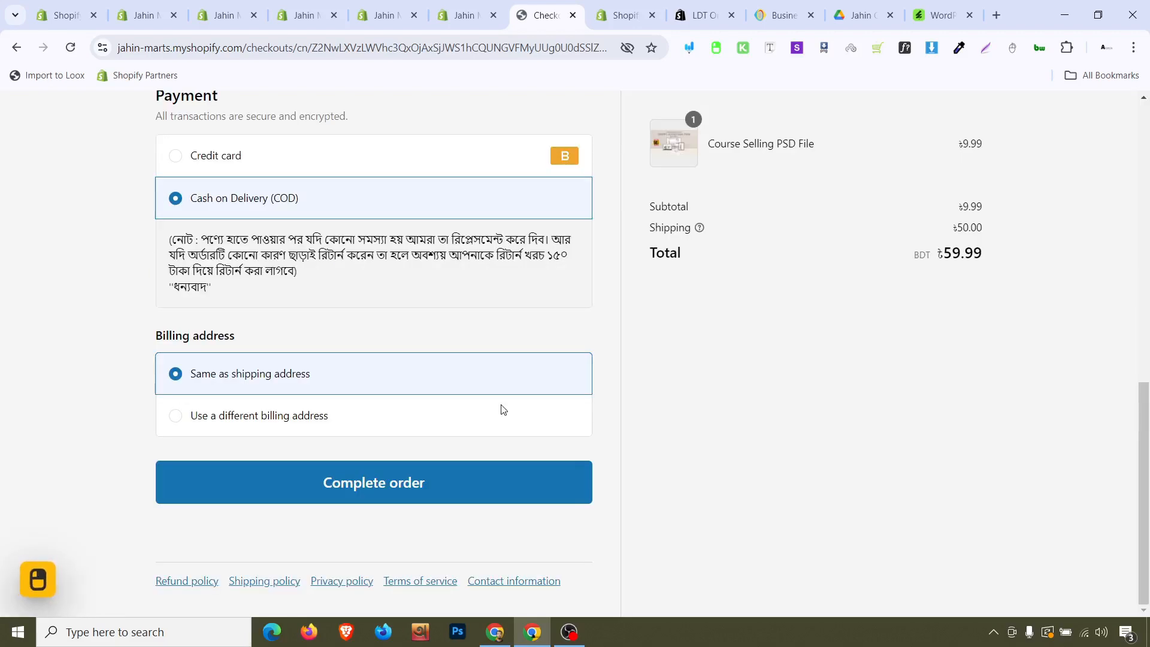
{"action": "scroll", "coordinate": [503, 410], "scroll_direction": "up", "scroll_amount": 1}
{"action": "left_click", "coordinate": [268, 231]}
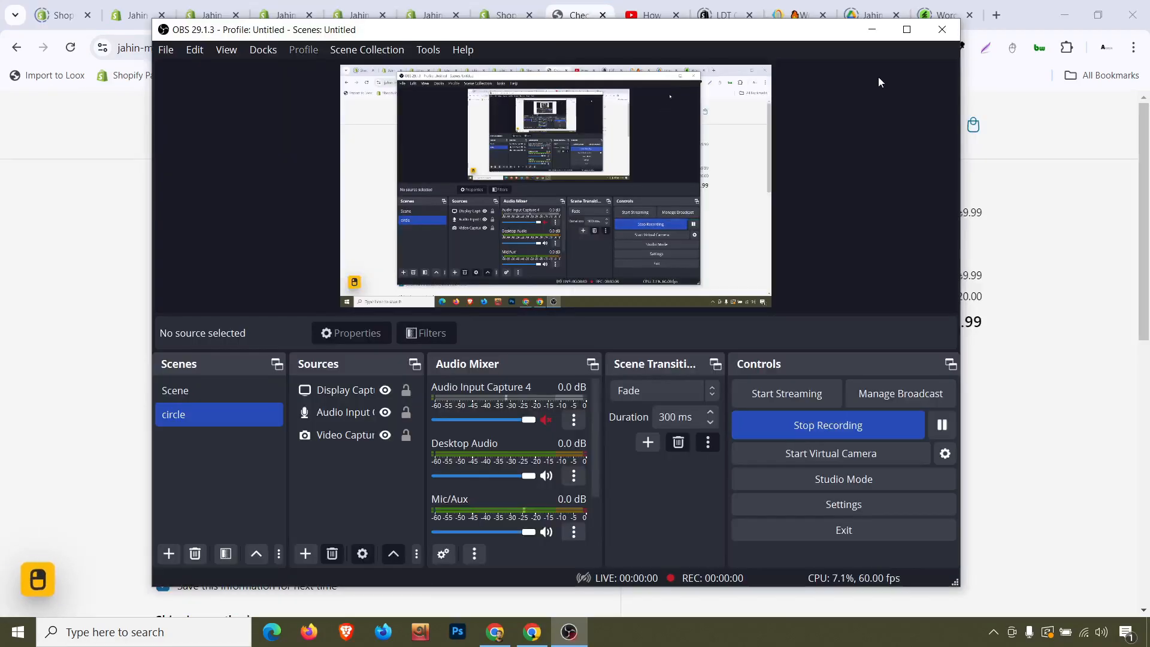
Complete the test order with the Bogus Gateway card details already filled in, and review the order confirmation
{"action": "left_click", "coordinate": [872, 29]}
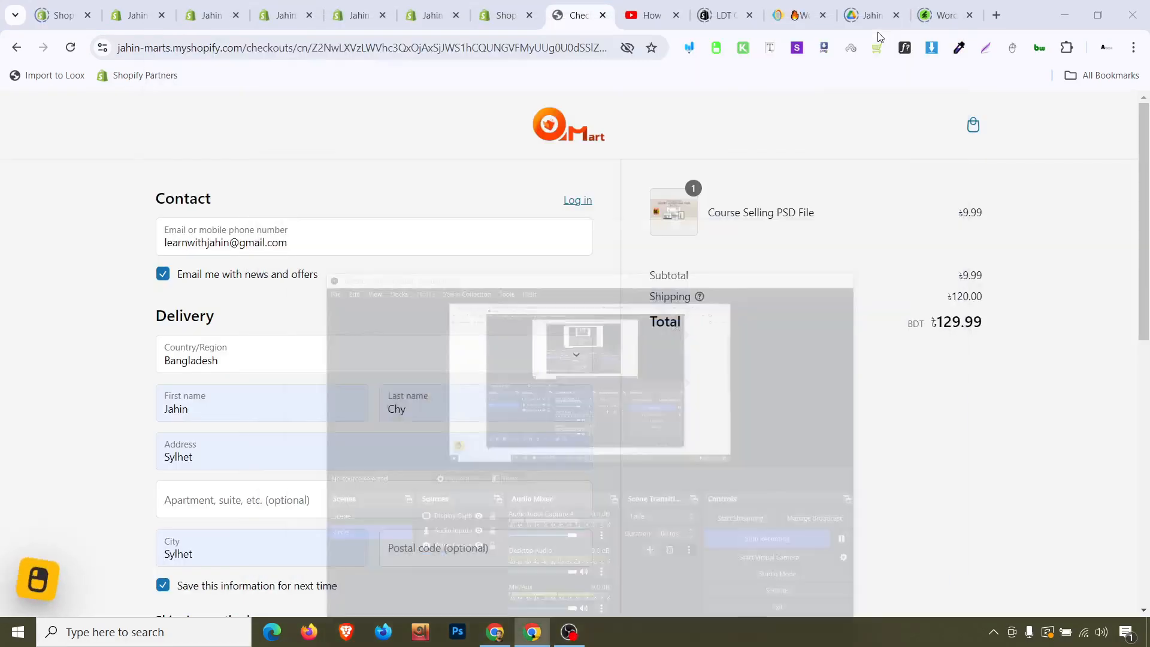
{"action": "scroll", "coordinate": [651, 230], "scroll_direction": "down", "scroll_amount": 1}
{"action": "scroll", "coordinate": [651, 230], "scroll_direction": "down", "scroll_amount": 8}
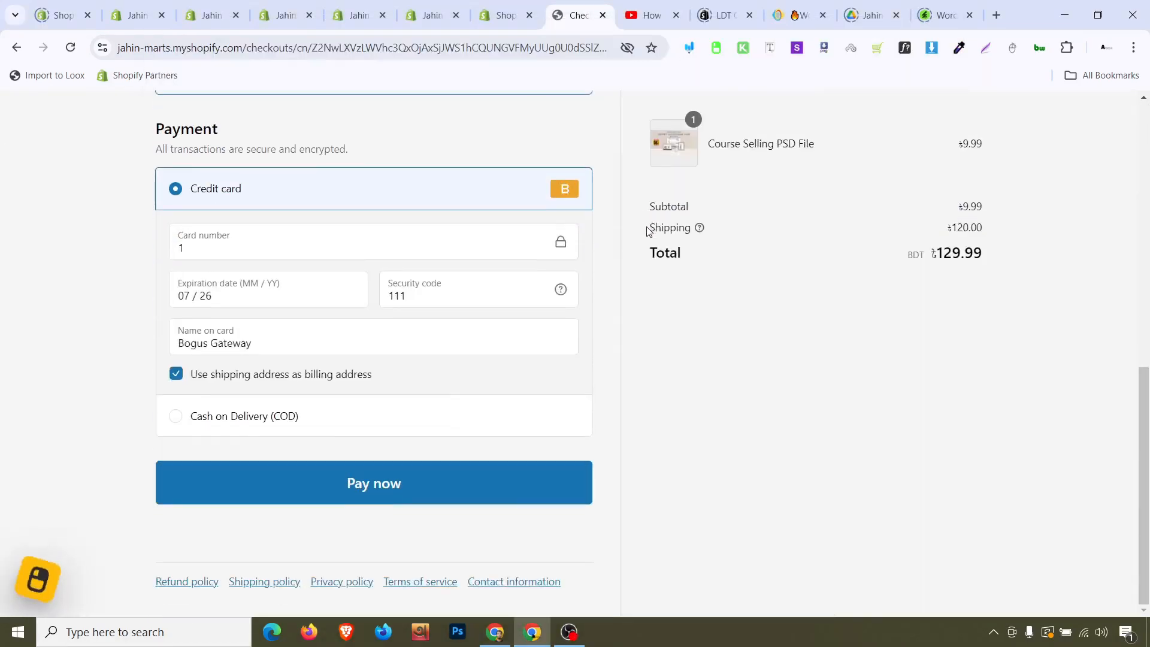
{"action": "left_click", "coordinate": [515, 485]}
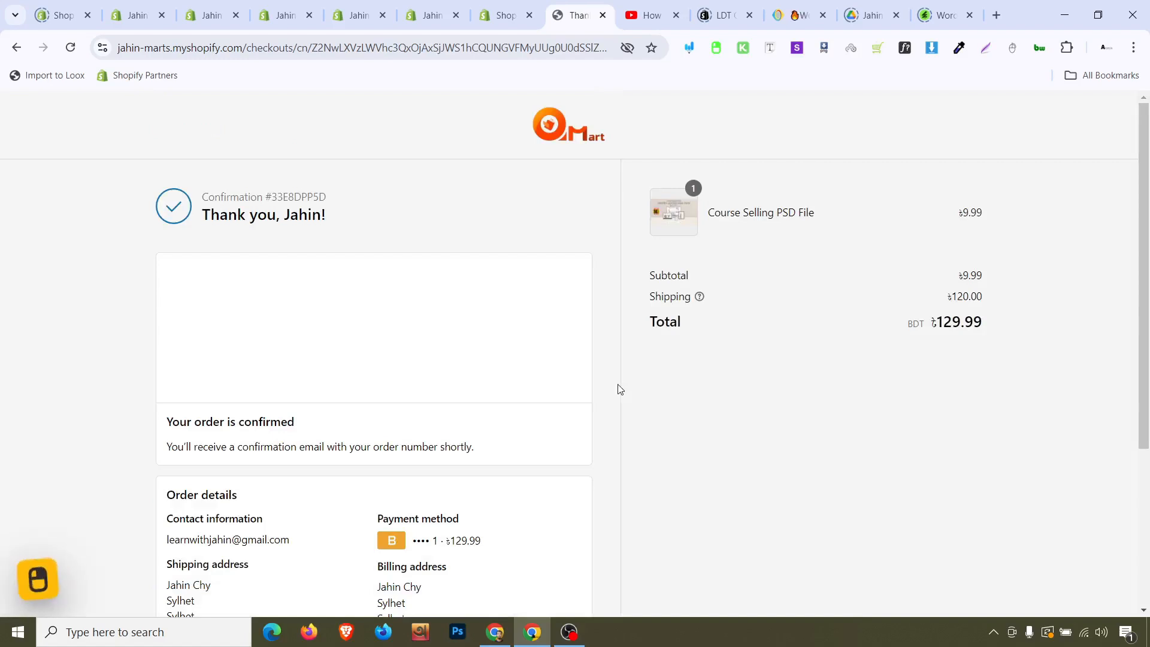
{"action": "scroll", "coordinate": [618, 389], "scroll_direction": "down", "scroll_amount": 4}
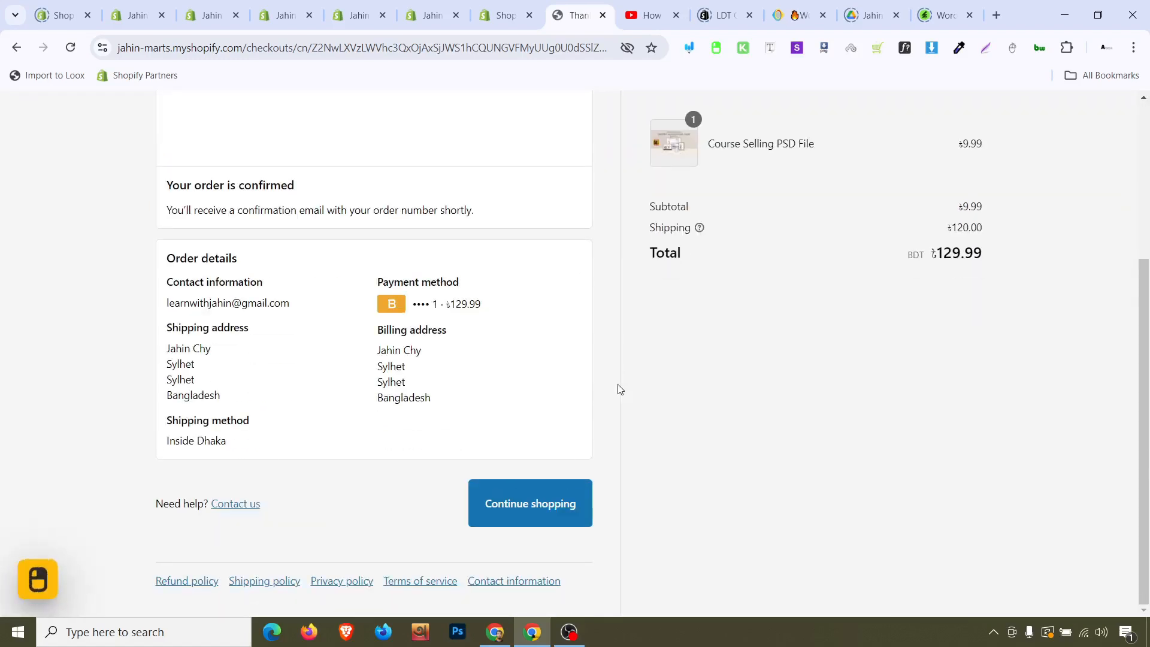
{"action": "scroll", "coordinate": [619, 389], "scroll_direction": "up", "scroll_amount": 4}
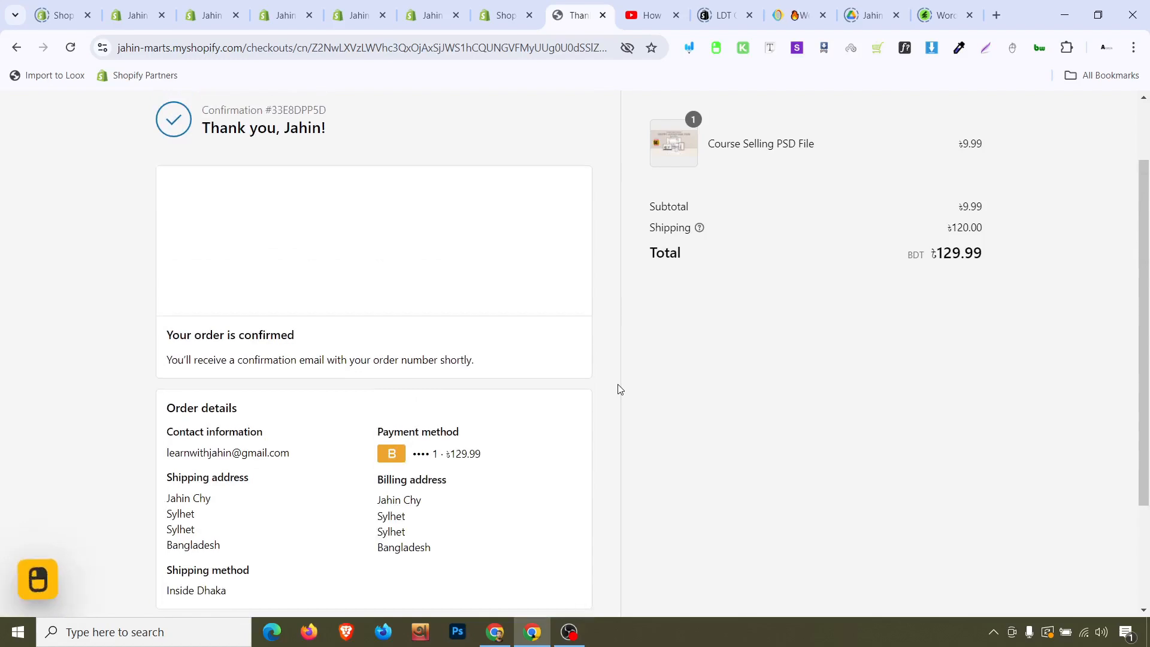
Open the mailbox in a new tab and follow Access Content in the order #1001 download email
{"action": "left_click", "coordinate": [996, 15]}
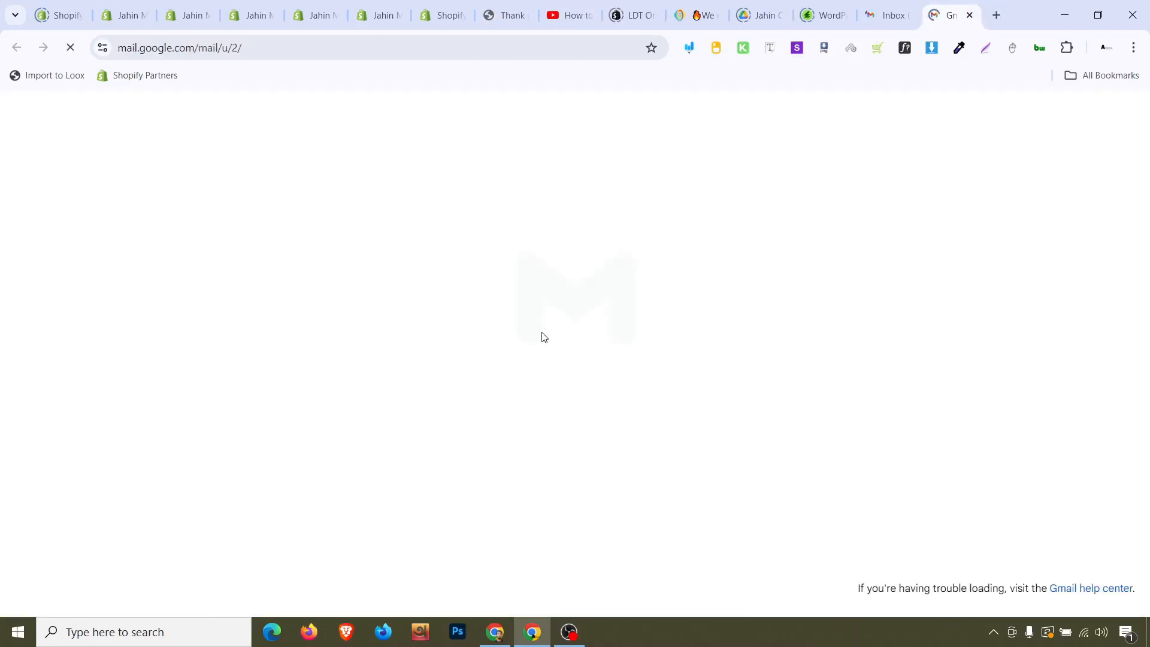
{"action": "left_click_drag", "start_coordinate": [967, 9], "coordinate": [509, 8]}
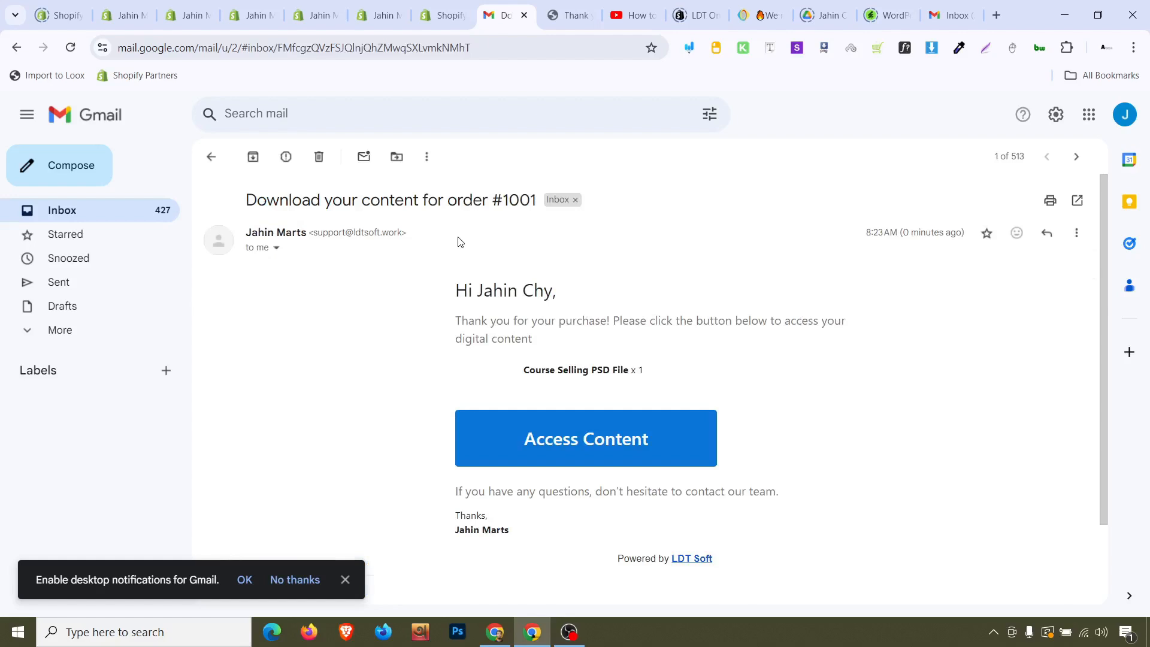
{"action": "scroll", "coordinate": [569, 425], "scroll_direction": "down", "scroll_amount": 2}
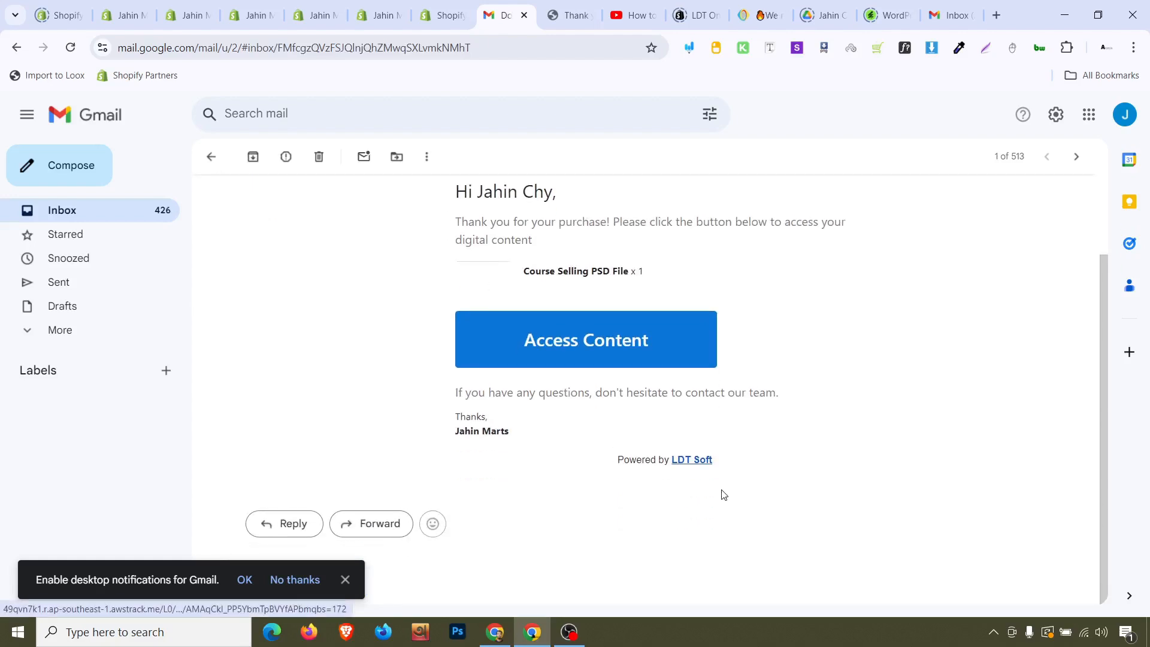
{"action": "scroll", "coordinate": [587, 359], "scroll_direction": "up", "scroll_amount": 2}
{"action": "left_click", "coordinate": [588, 451]}
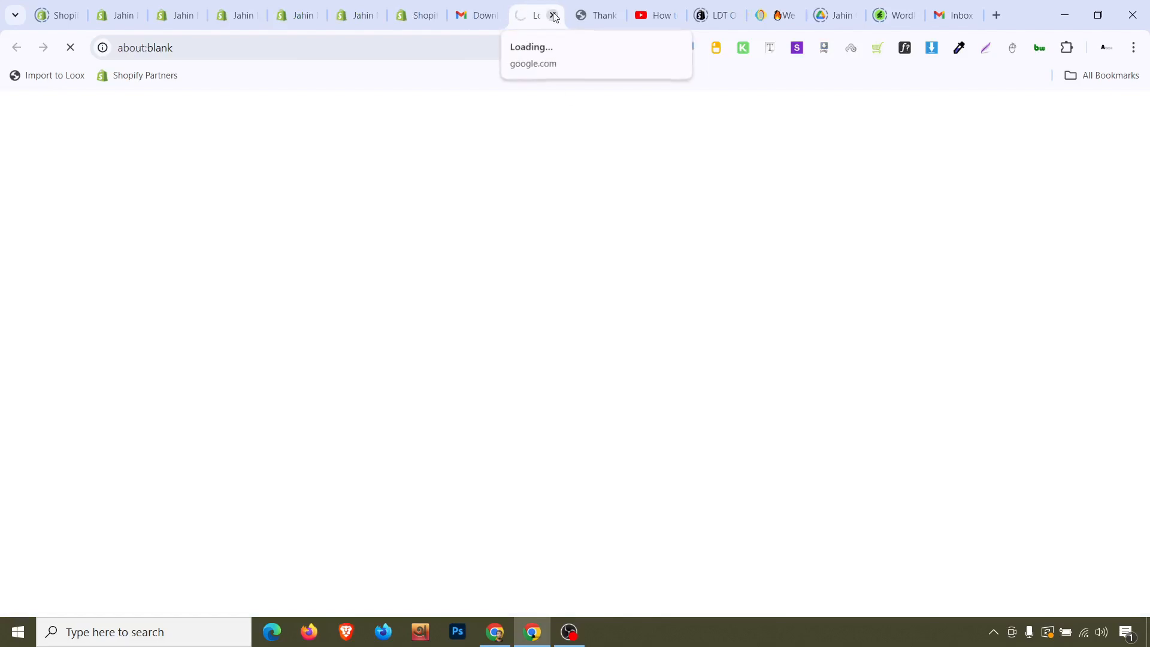
Download the Course Selling PSD File's attached file from the order's content page
{"action": "left_click", "coordinate": [473, 15]}
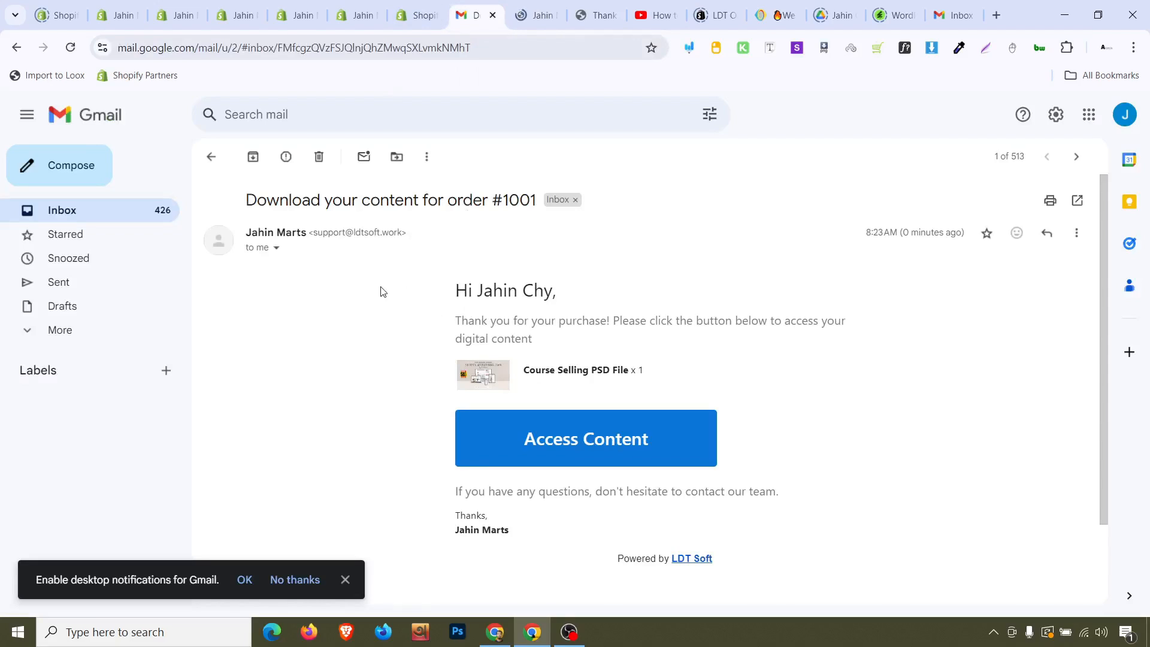
{"action": "left_click", "coordinate": [528, 6]}
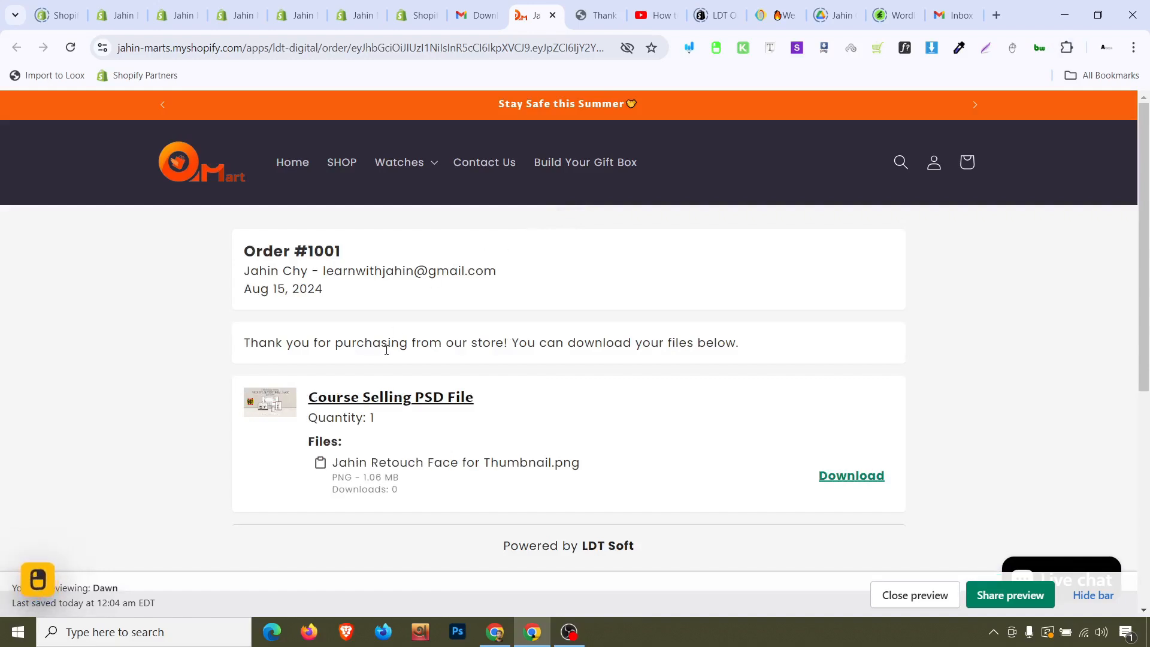
{"action": "triple_click", "coordinate": [297, 274]}
{"action": "scroll", "coordinate": [460, 311], "scroll_direction": "down", "scroll_amount": 1}
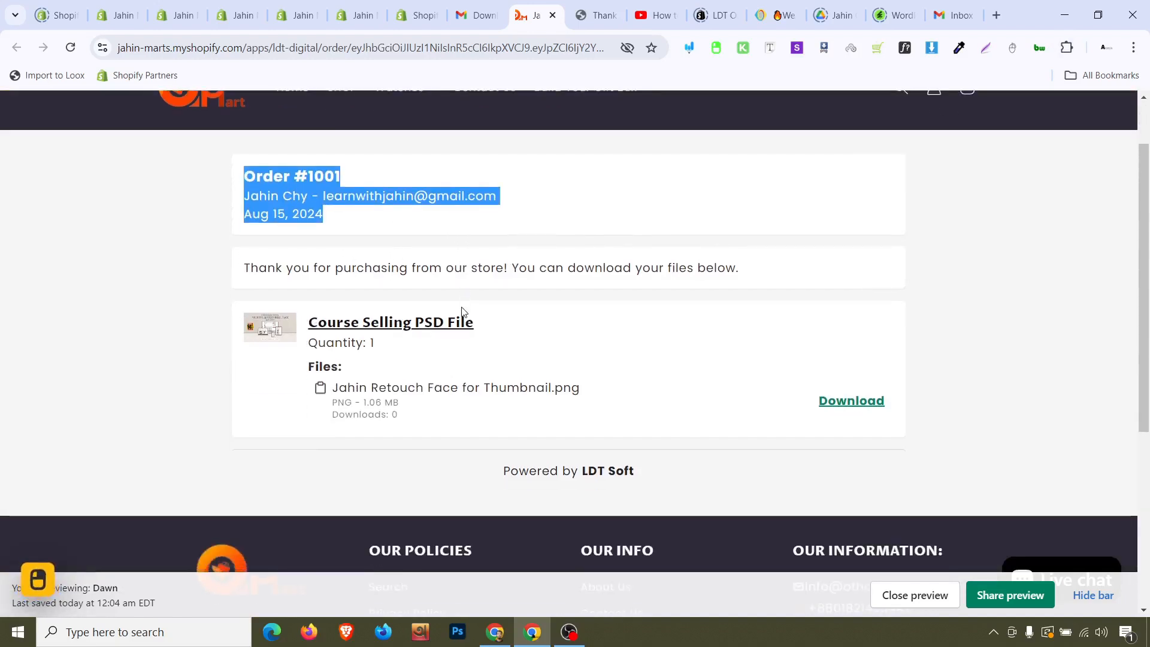
{"action": "left_click", "coordinate": [870, 402]}
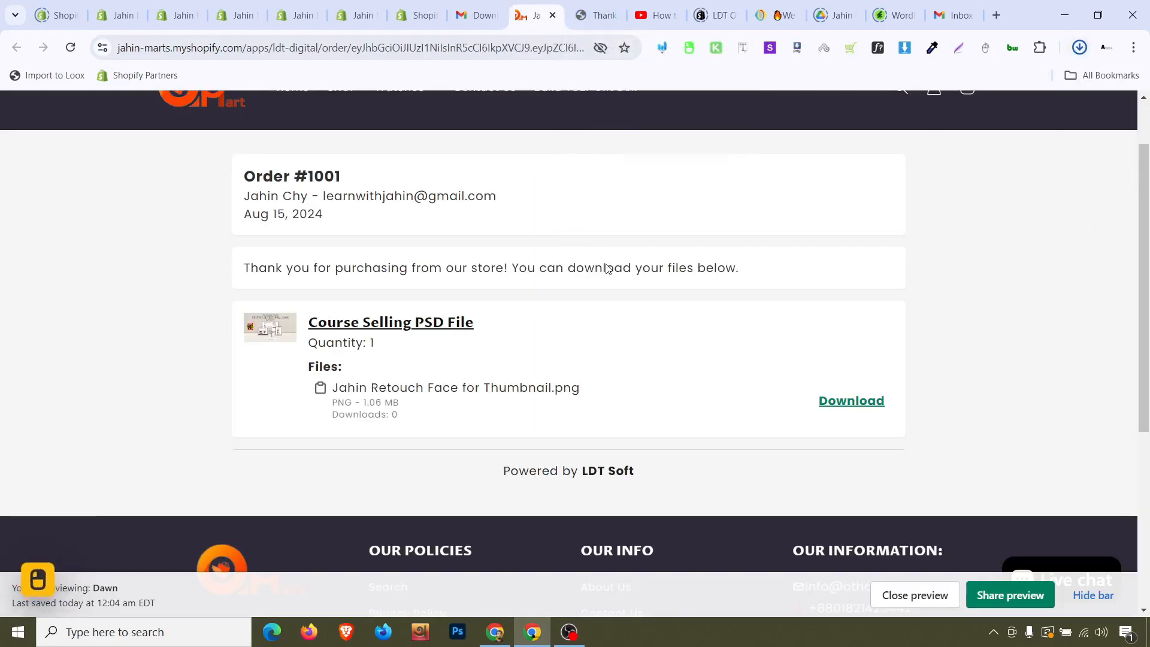
Return to the mailbox inbox from the download email
{"action": "scroll", "coordinate": [621, 404], "scroll_direction": "down", "scroll_amount": 5}
{"action": "scroll", "coordinate": [624, 403], "scroll_direction": "up", "scroll_amount": 5}
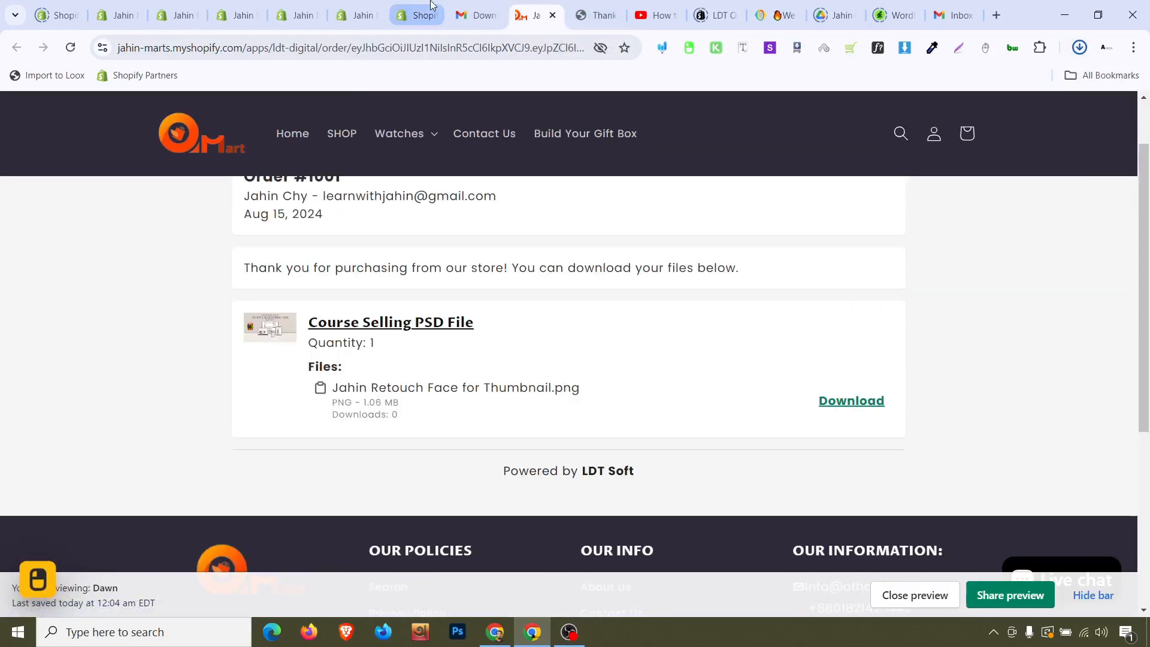
{"action": "left_click", "coordinate": [470, 7]}
{"action": "left_click", "coordinate": [214, 158]}
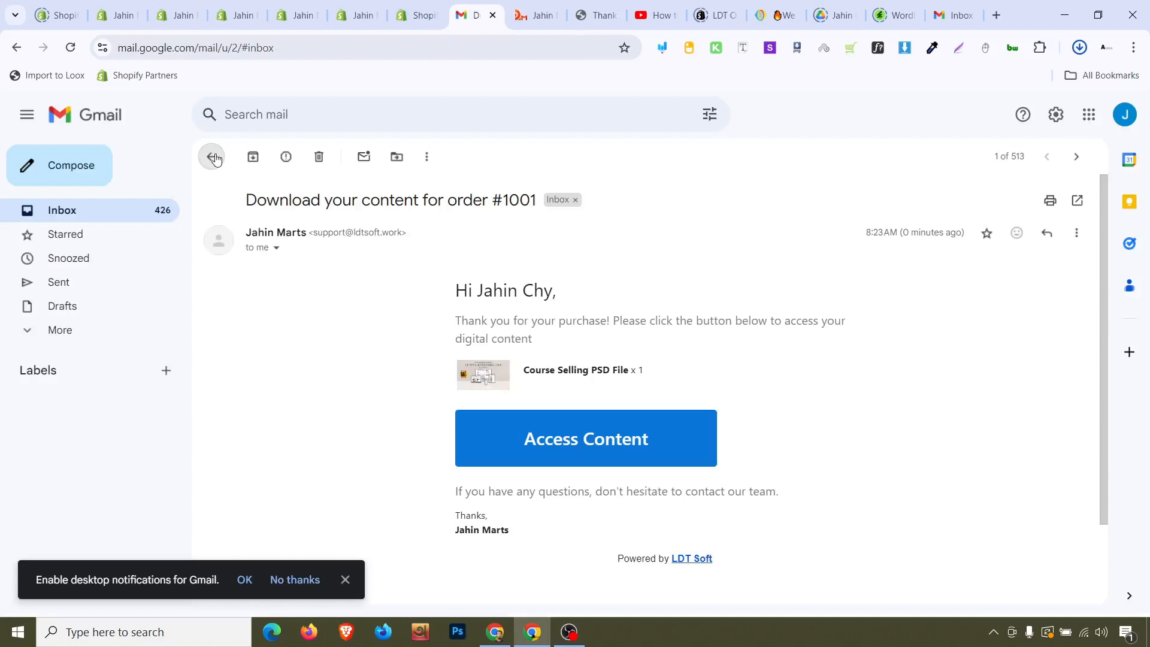